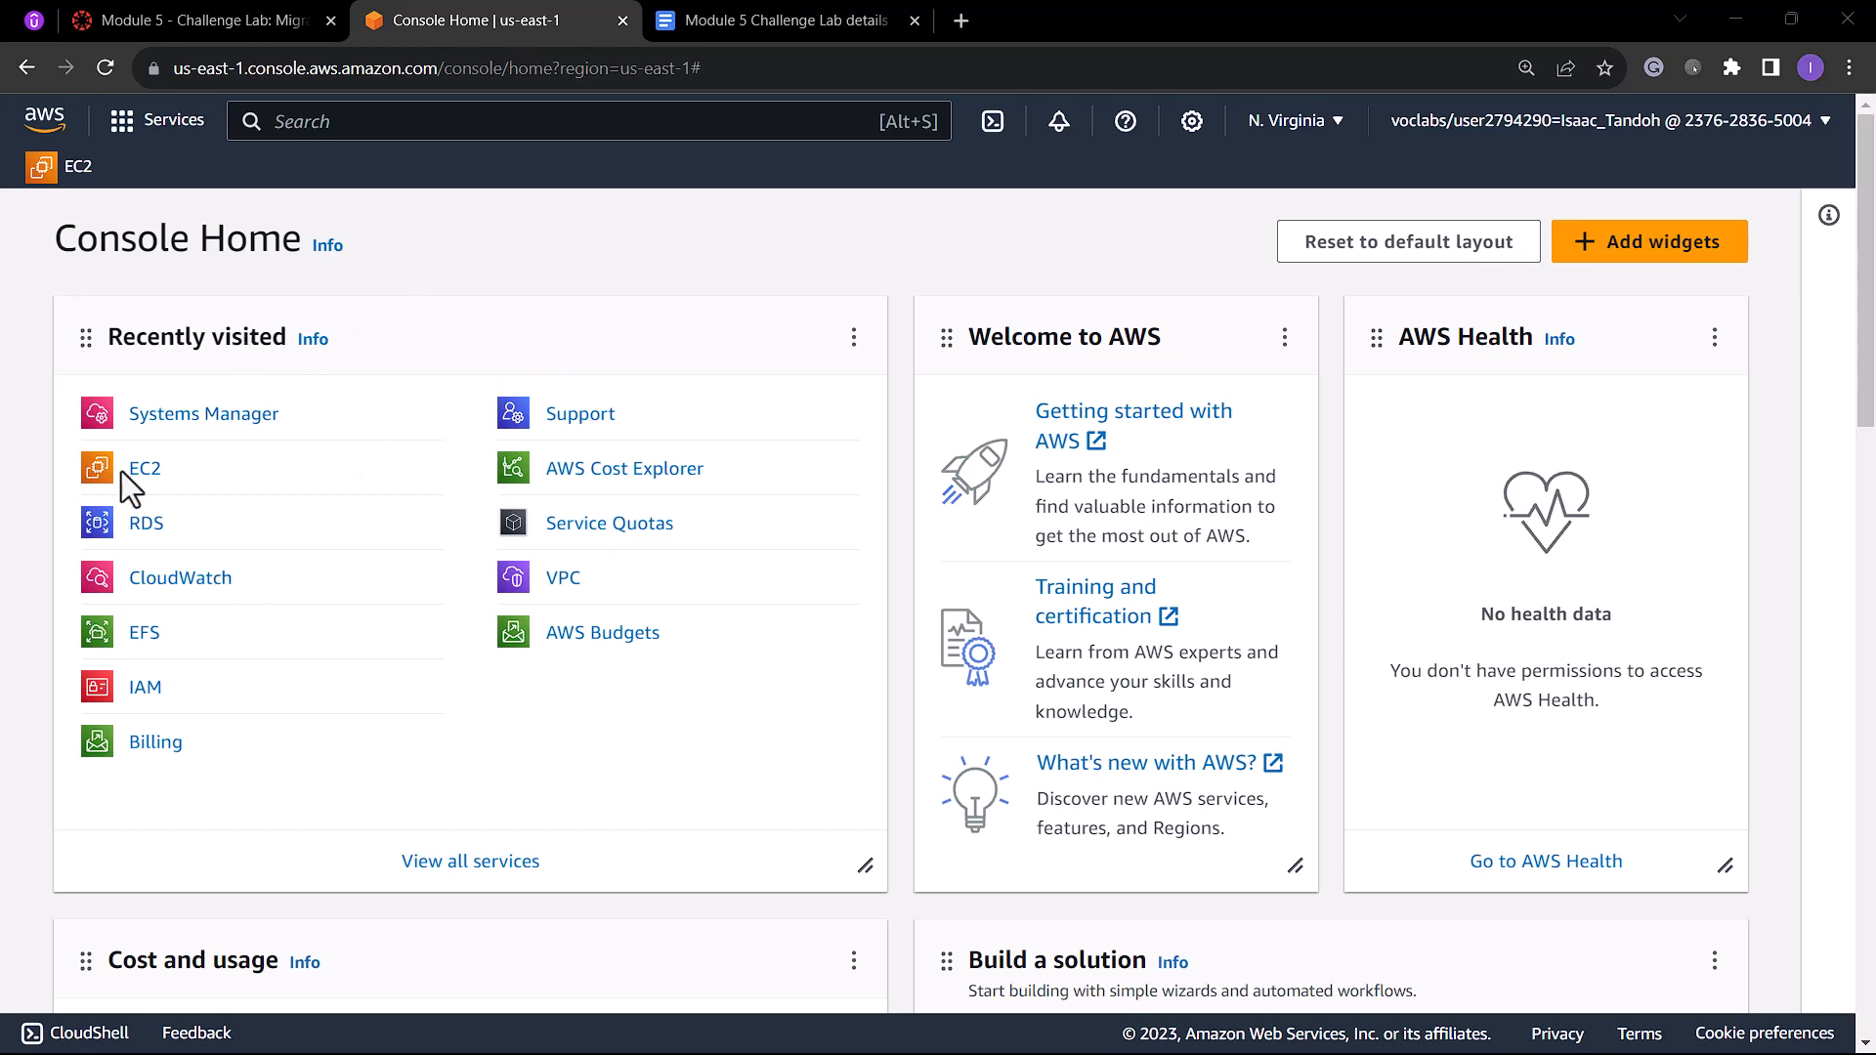
Open the databases list in Amazon RDS and start creating a new database.
click(146, 526)
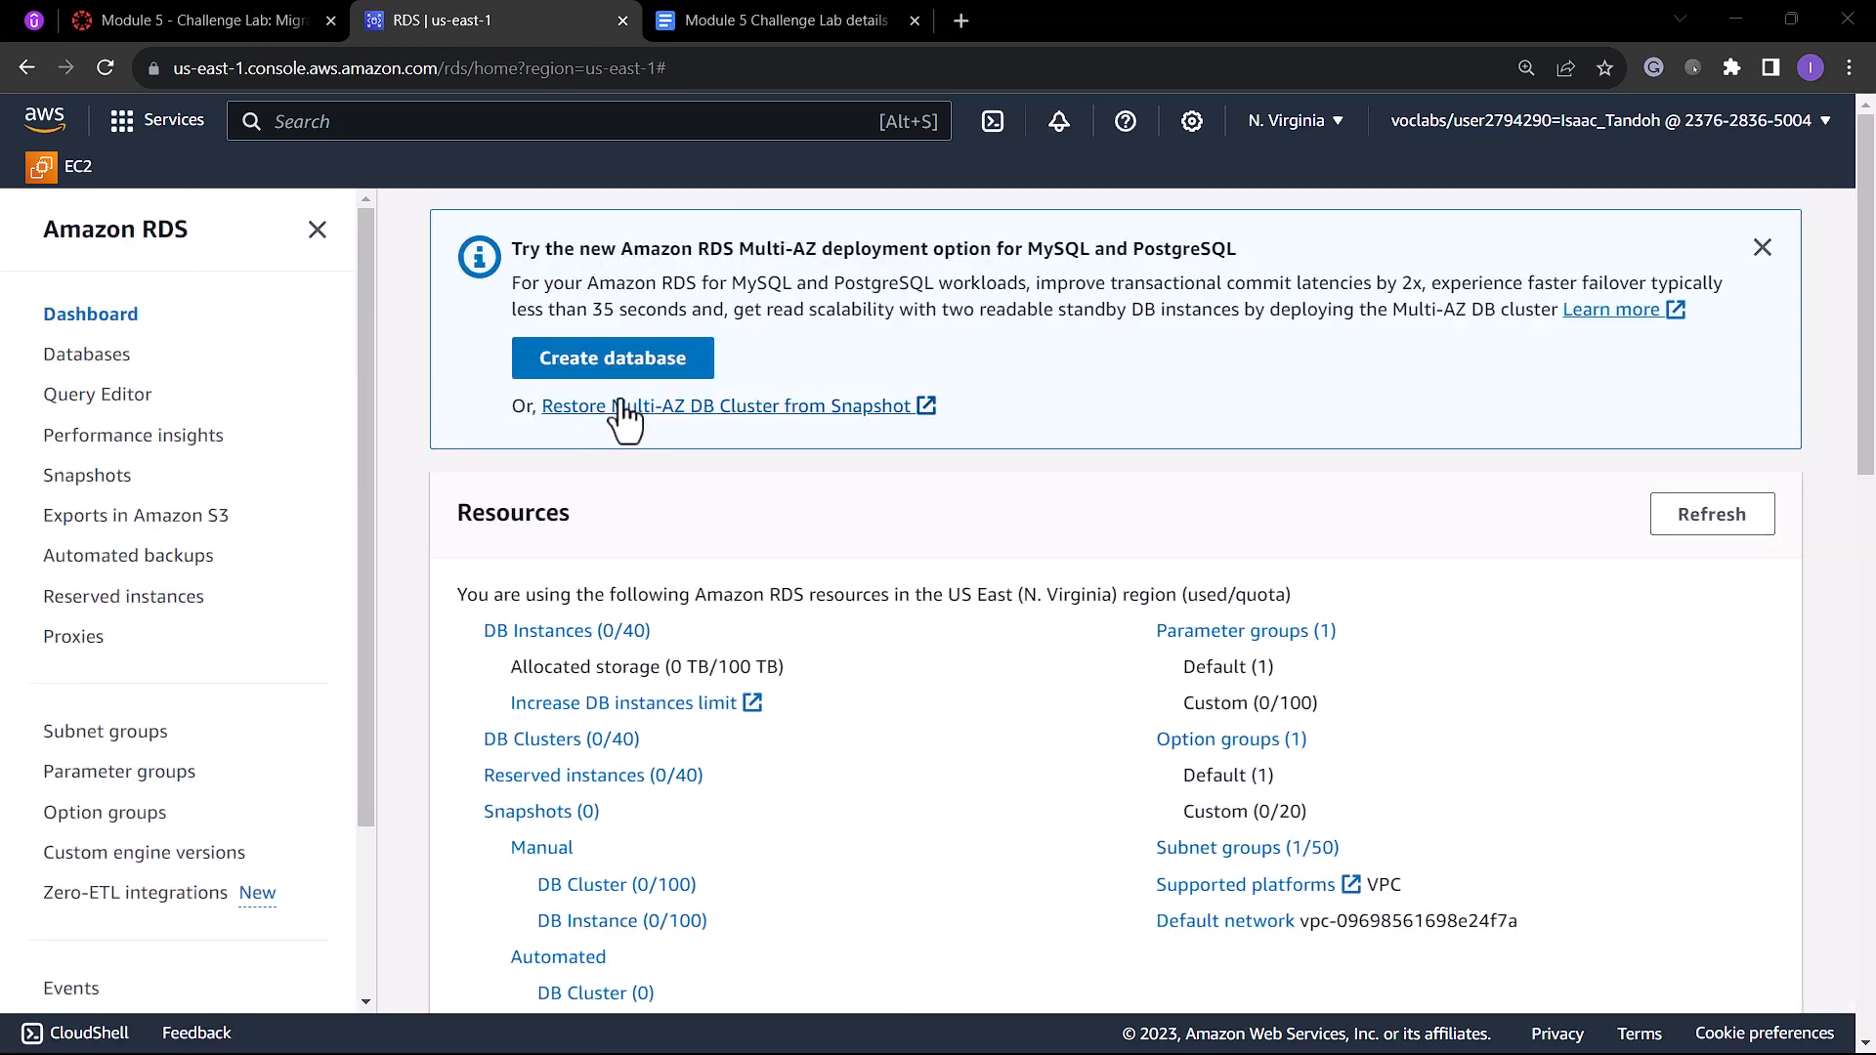
click(92, 358)
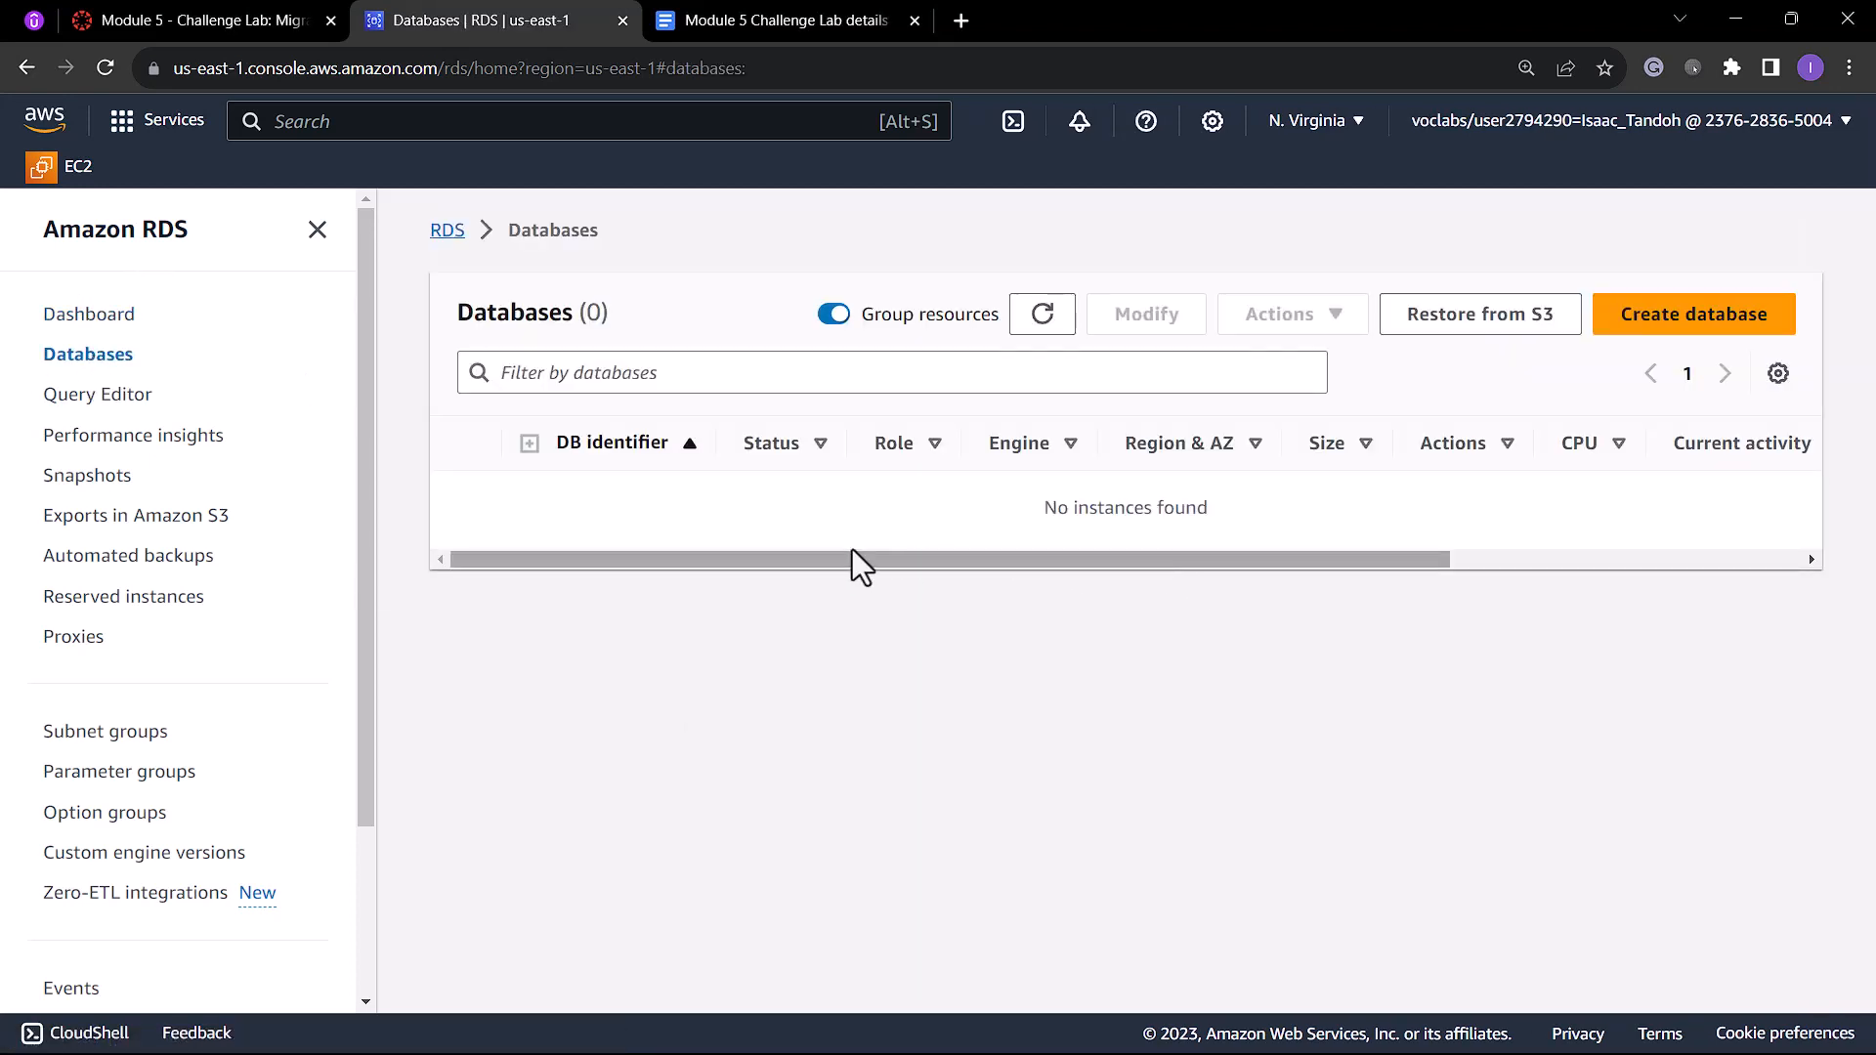
click(1738, 323)
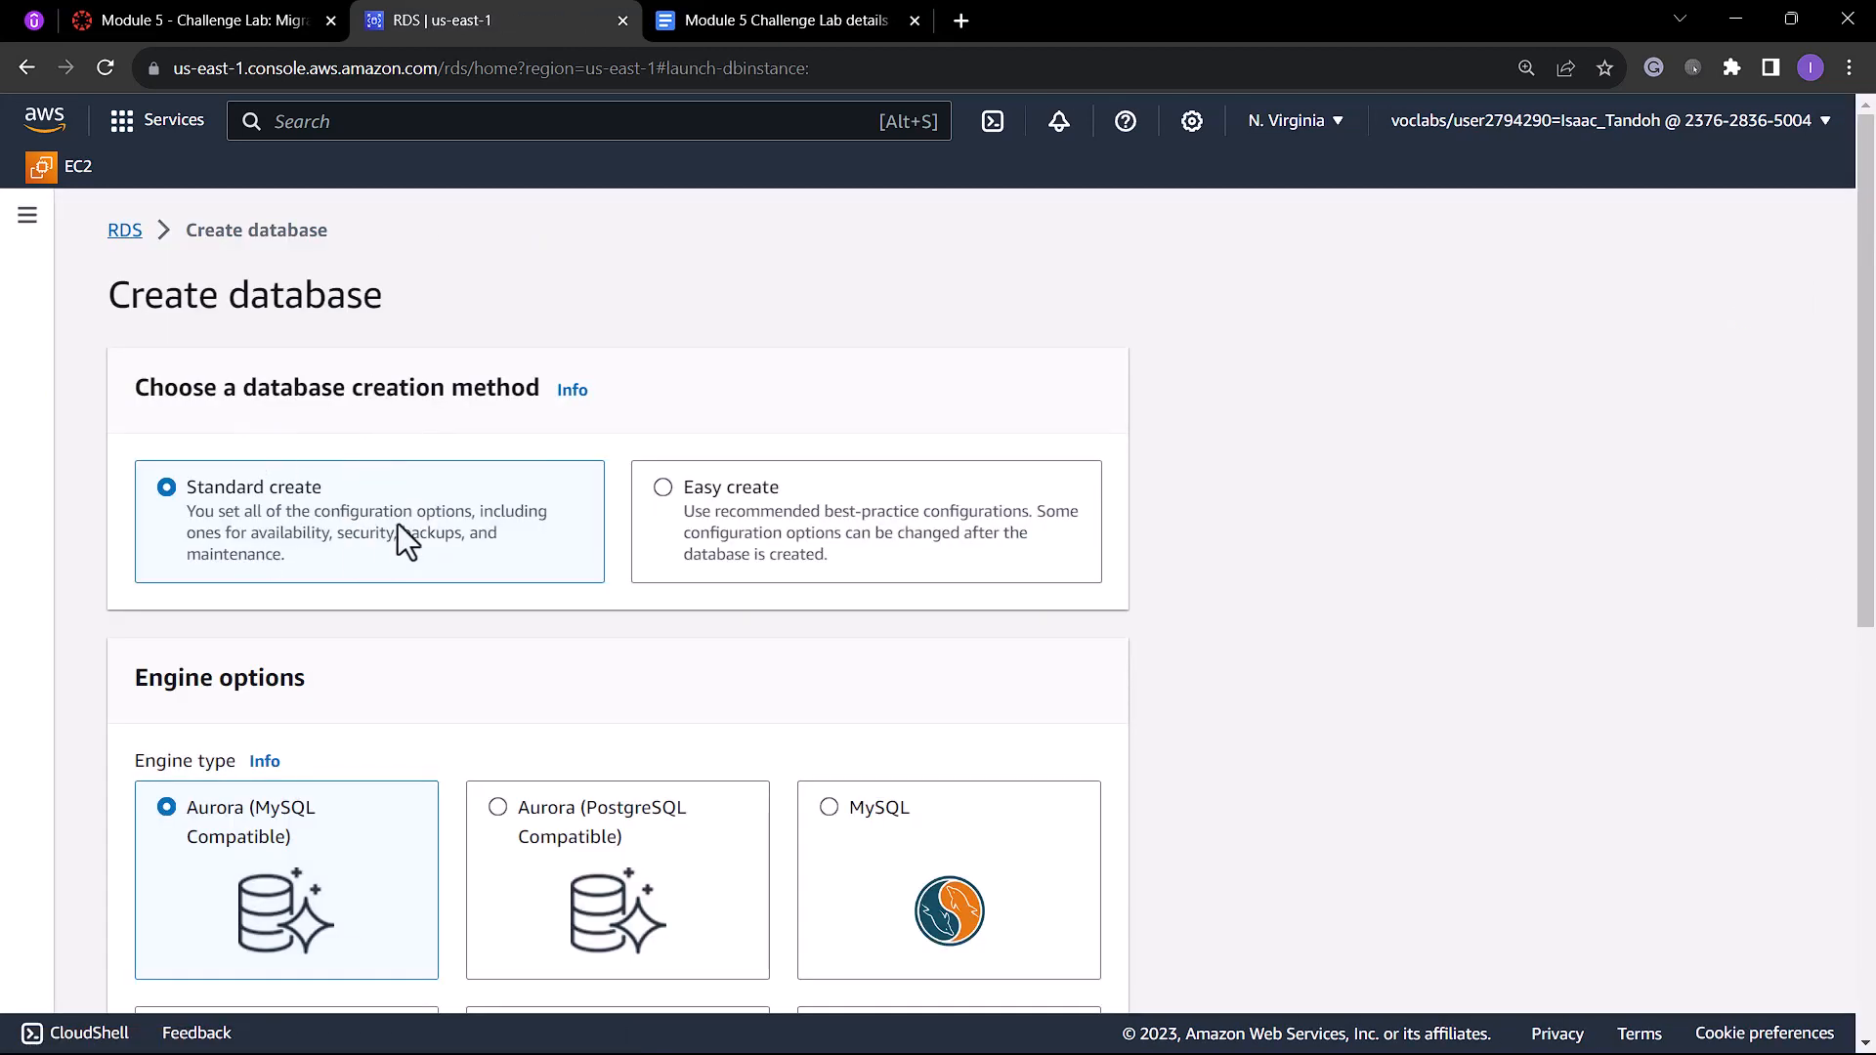
Choose MariaDB as the engine type and Dev/Test as the template for the new database.
scroll(376, 522, down, 3)
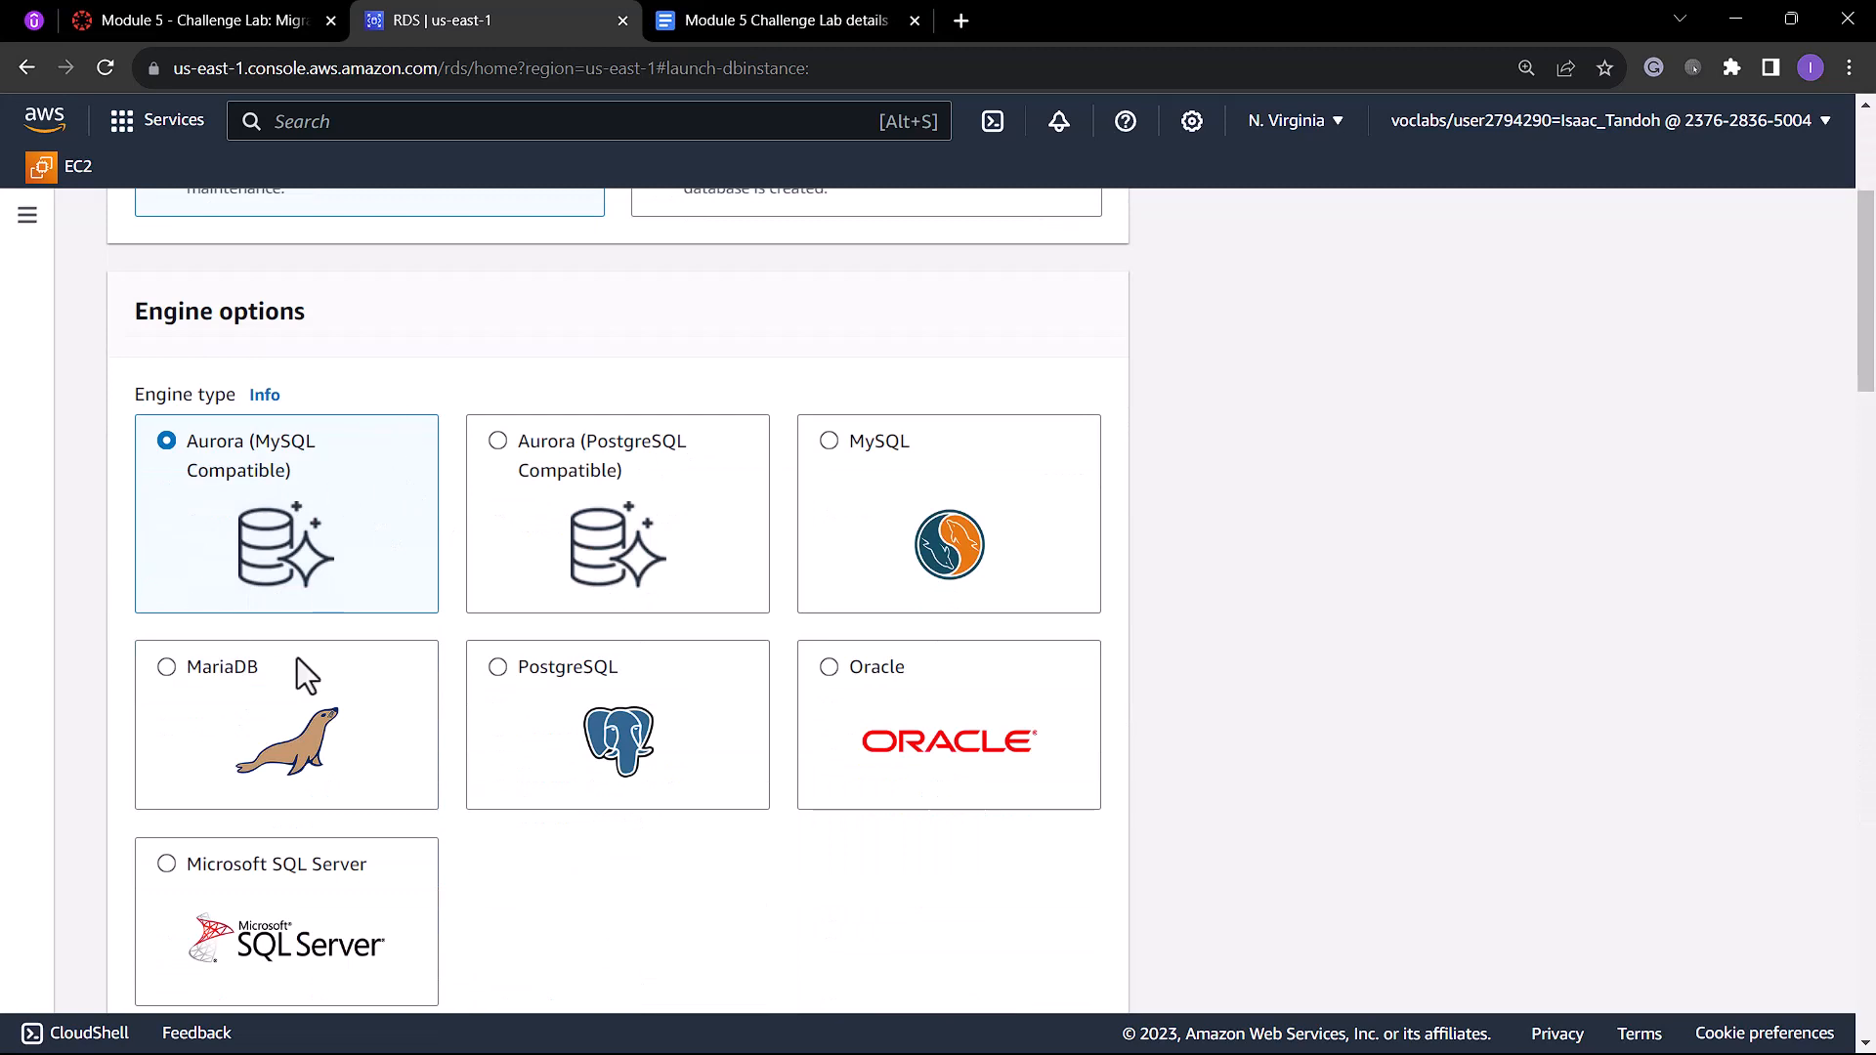
click(163, 670)
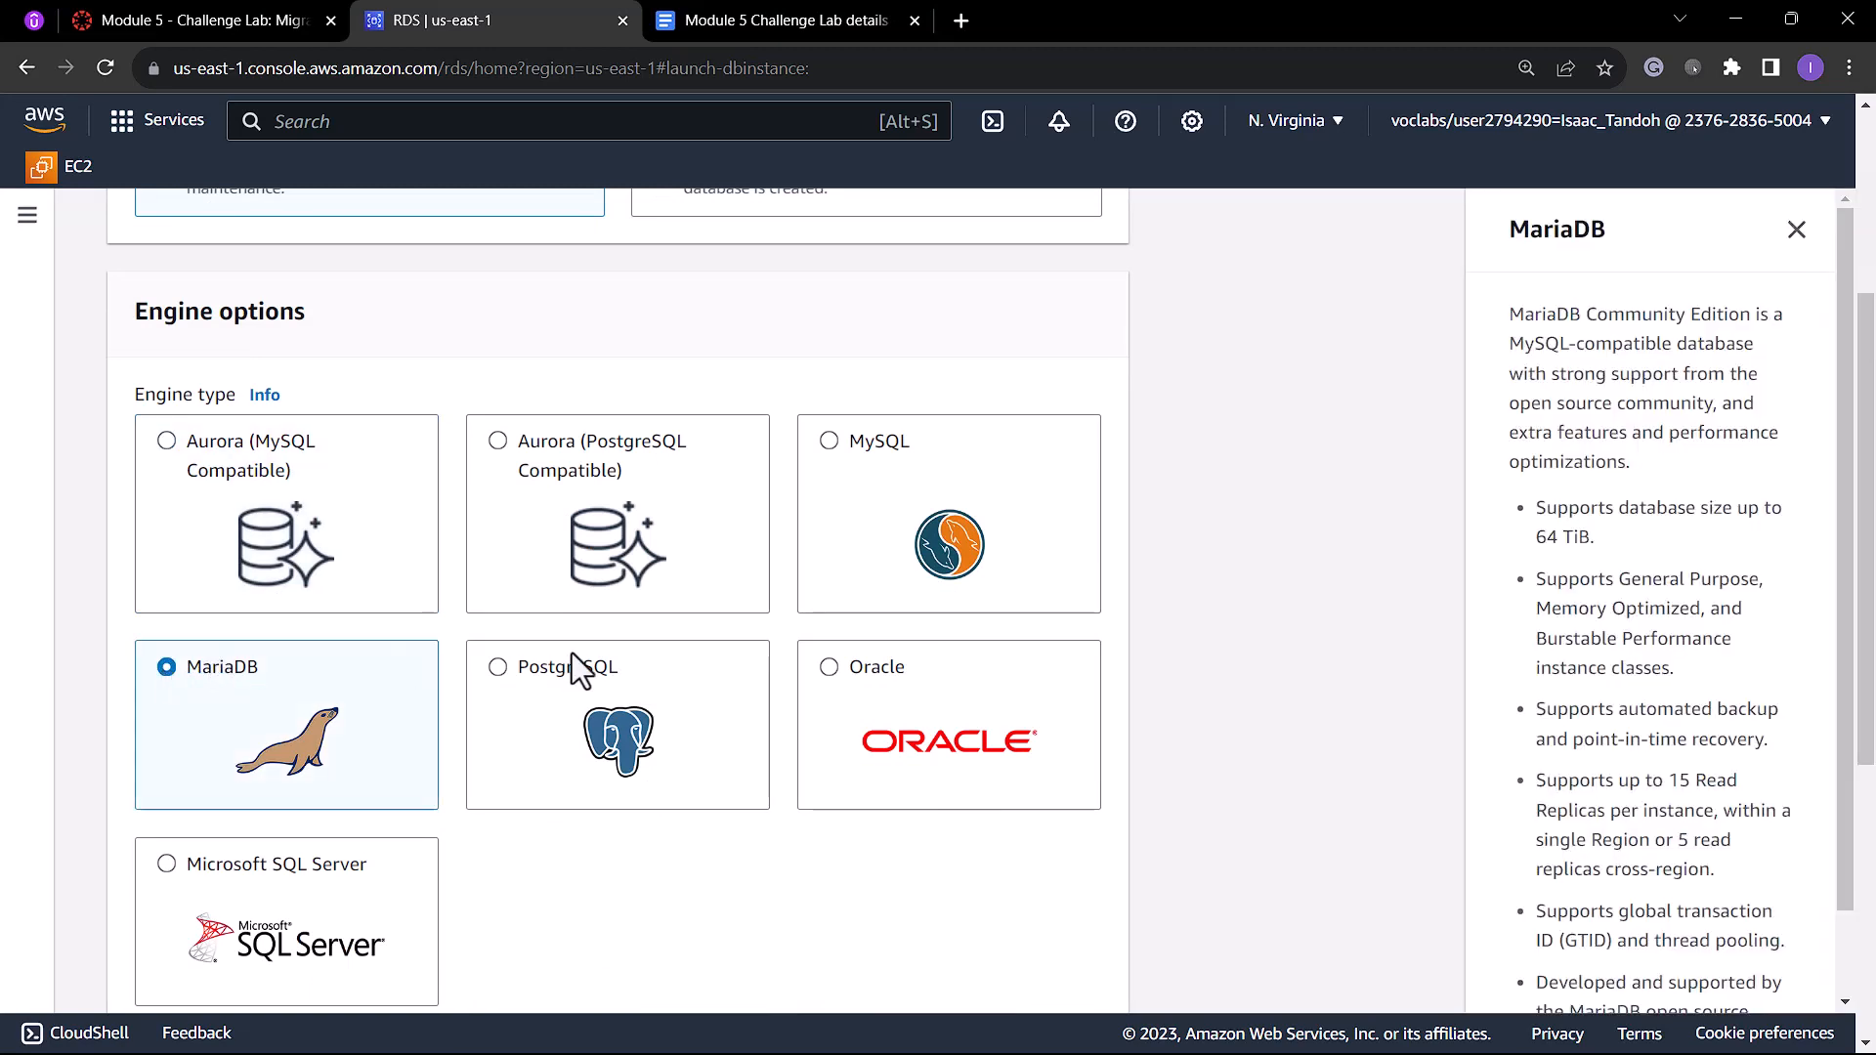
scroll(572, 653, down, 2)
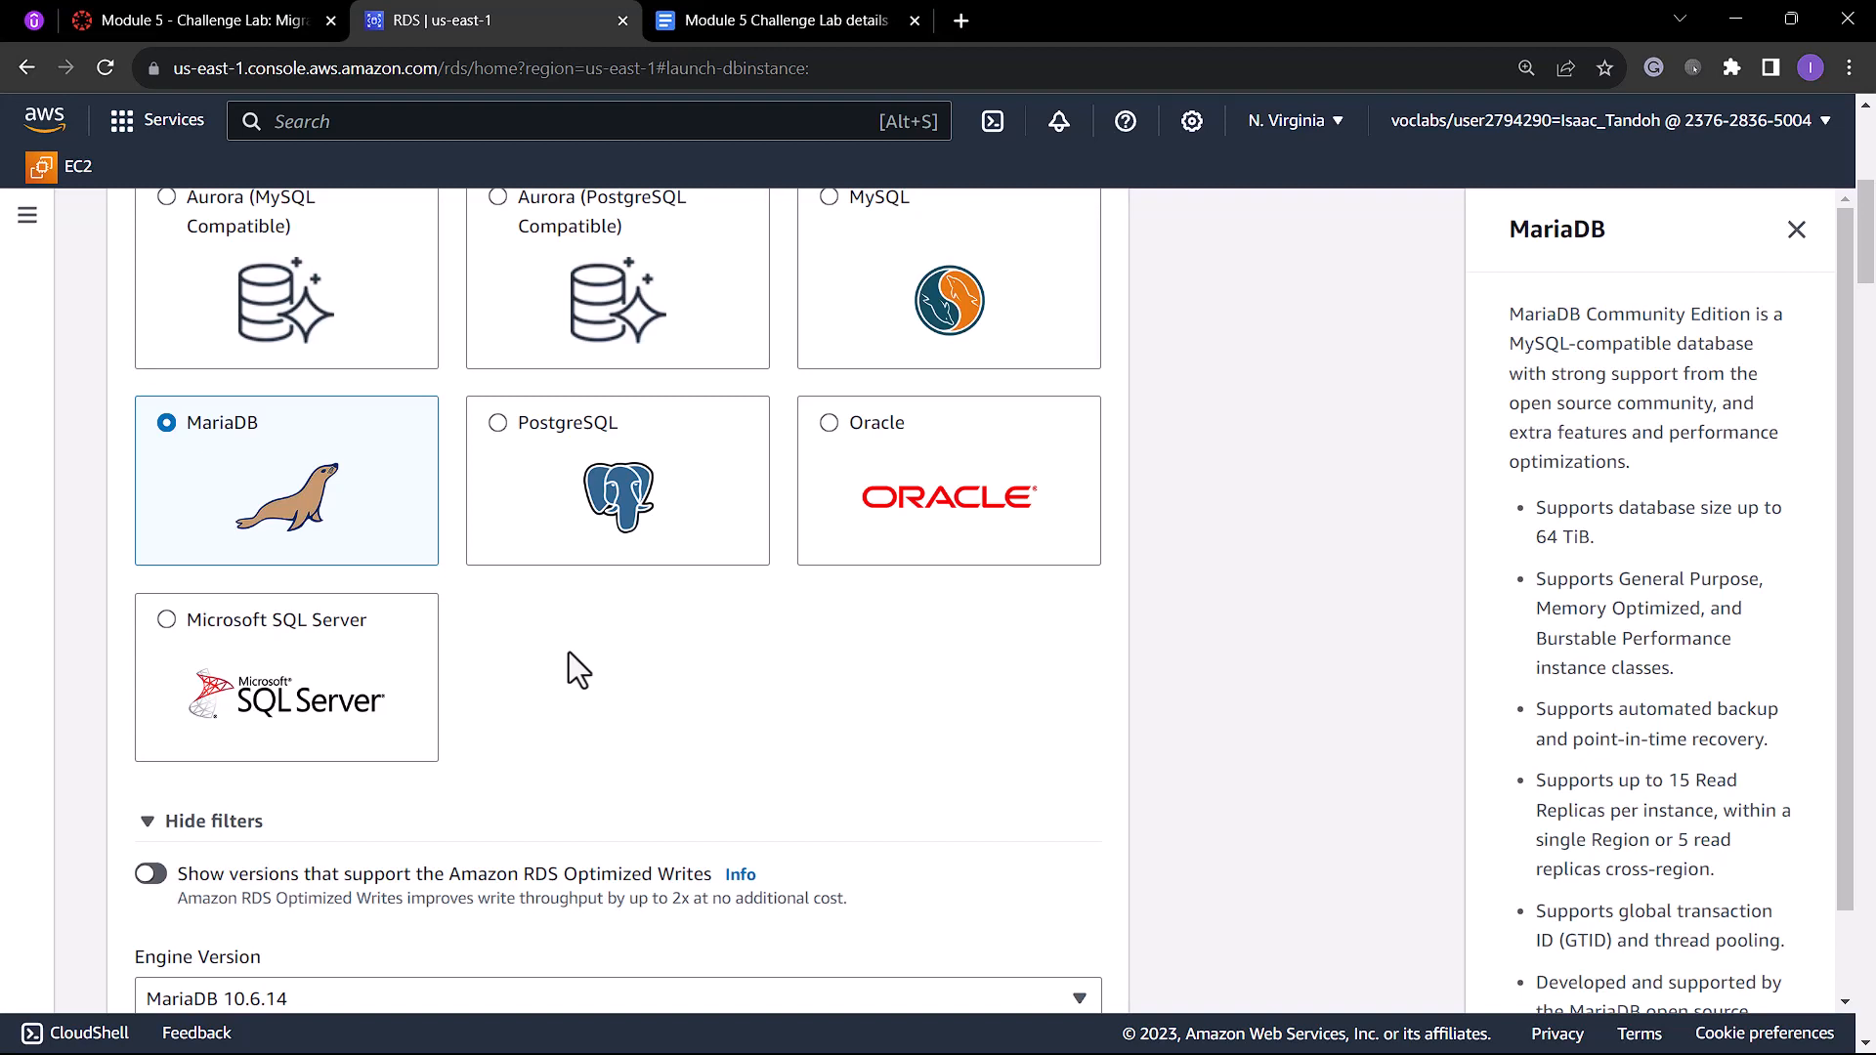
scroll(655, 636, down, 3)
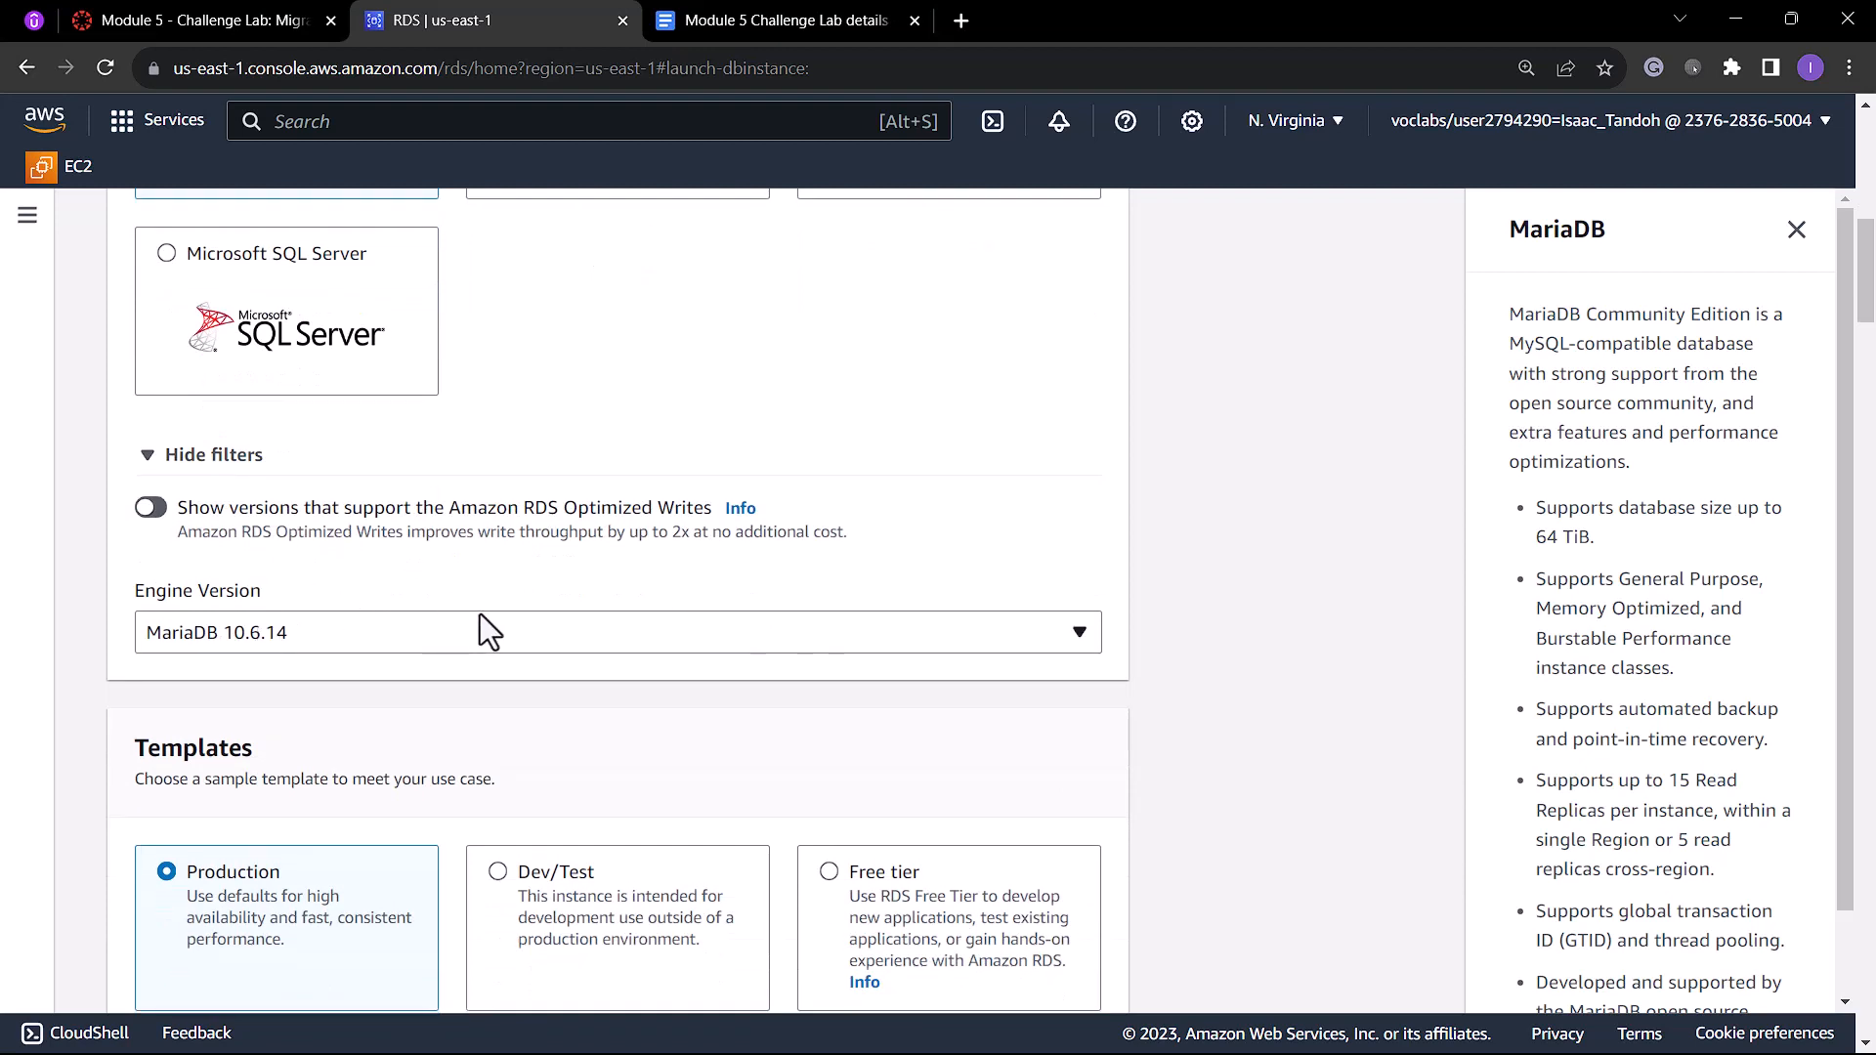
scroll(450, 547, down, 1)
scroll(443, 512, down, 1)
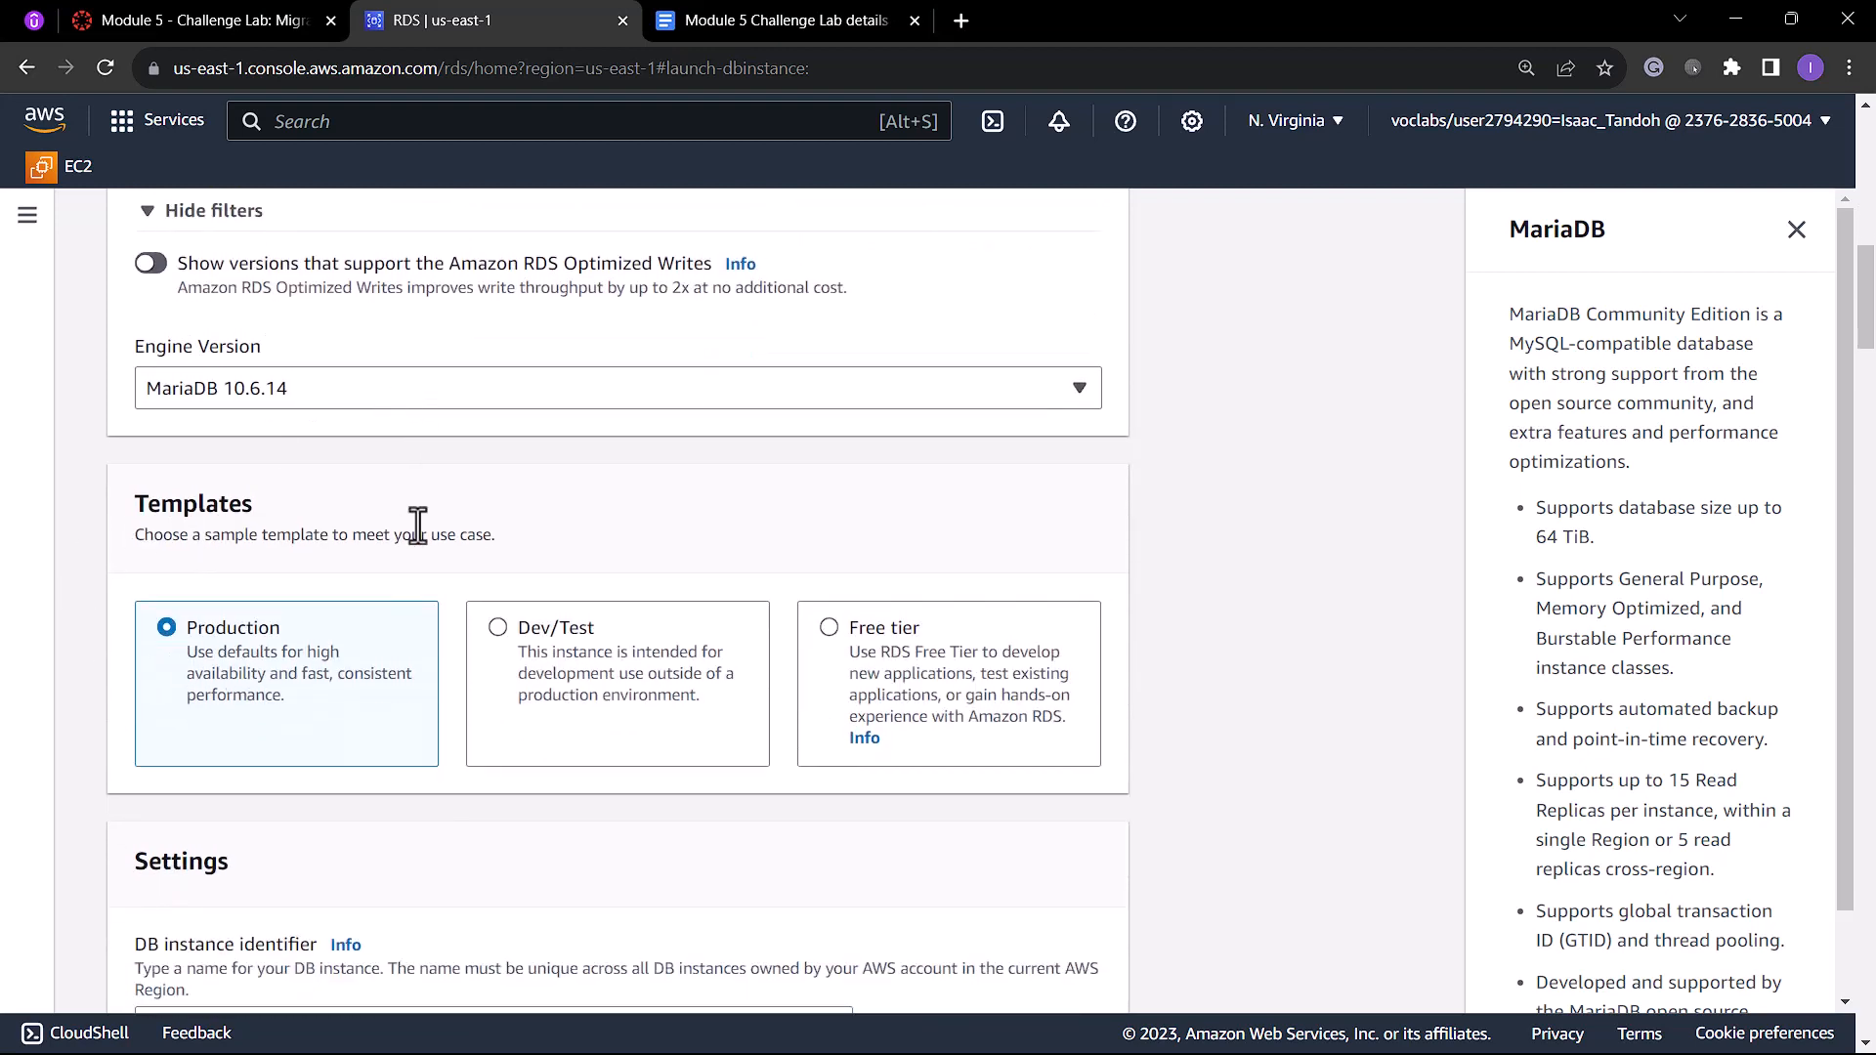
click(529, 620)
Set the DB instance identifier to CafeDatabase.
scroll(528, 647, down, 3)
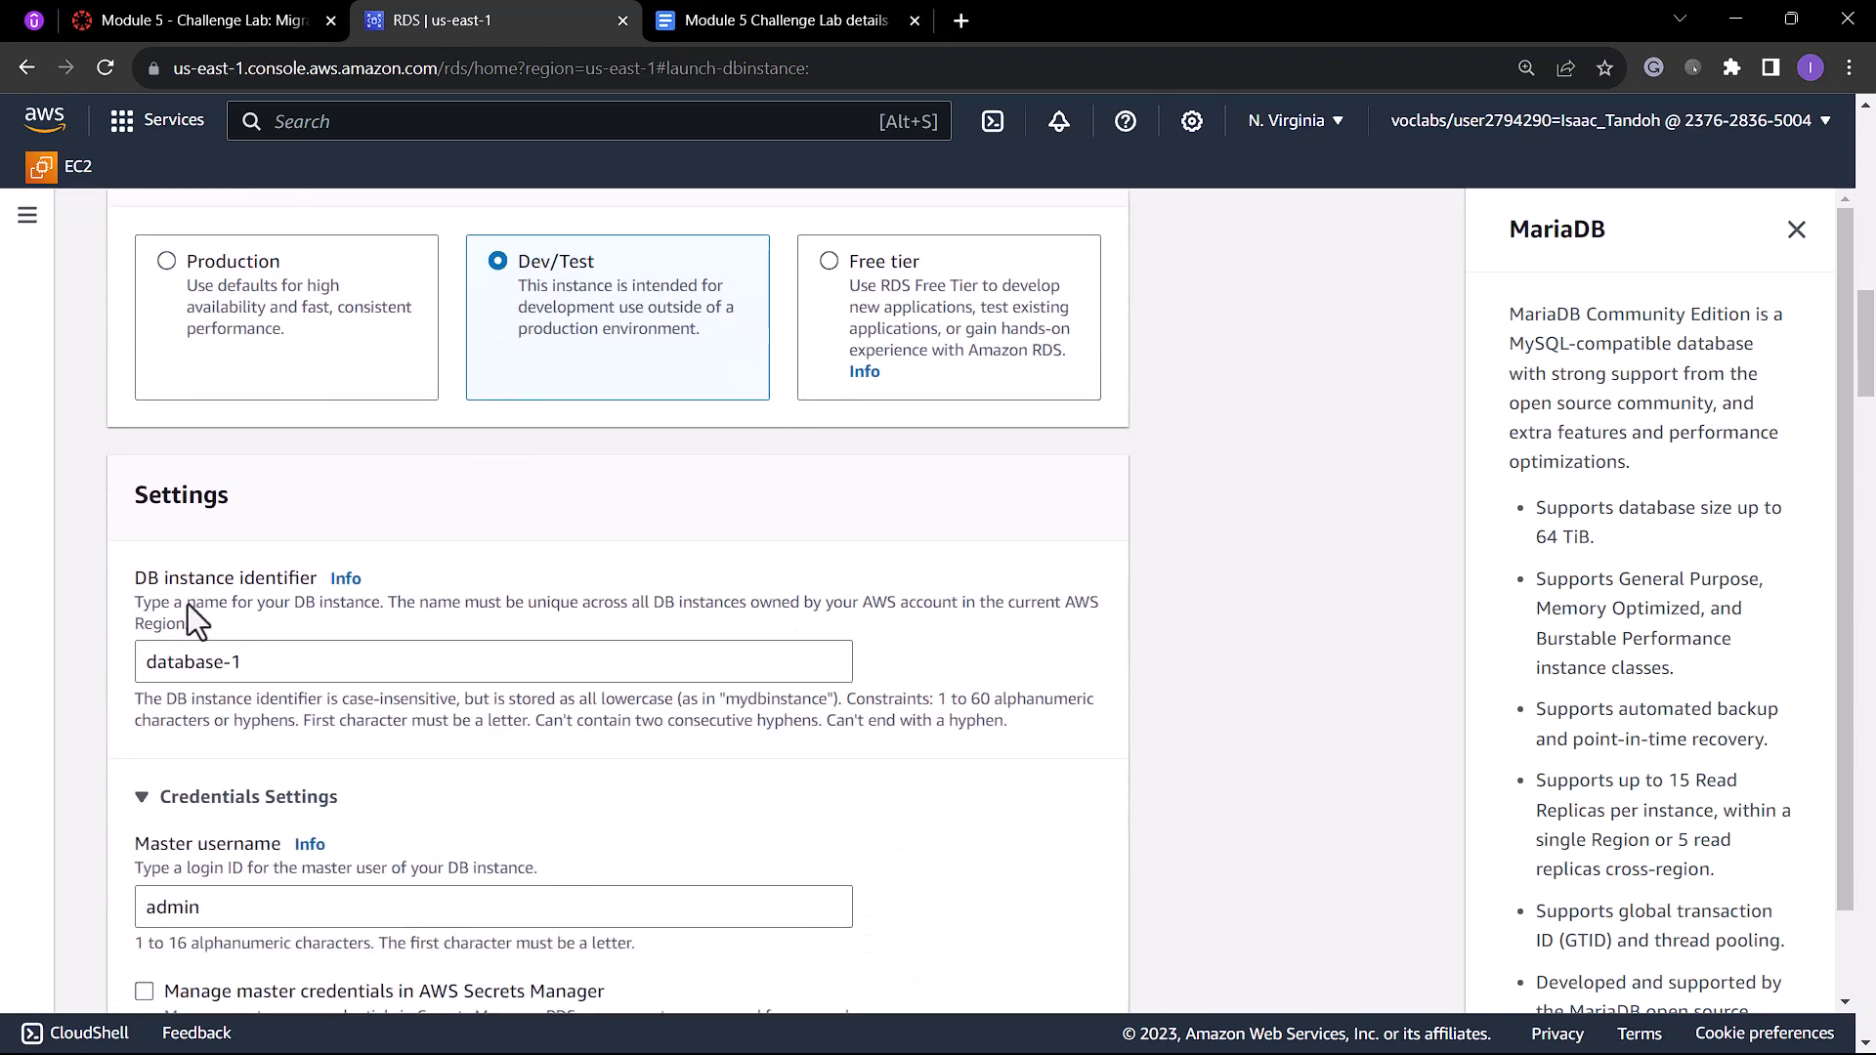
drag(266, 672, 154, 660)
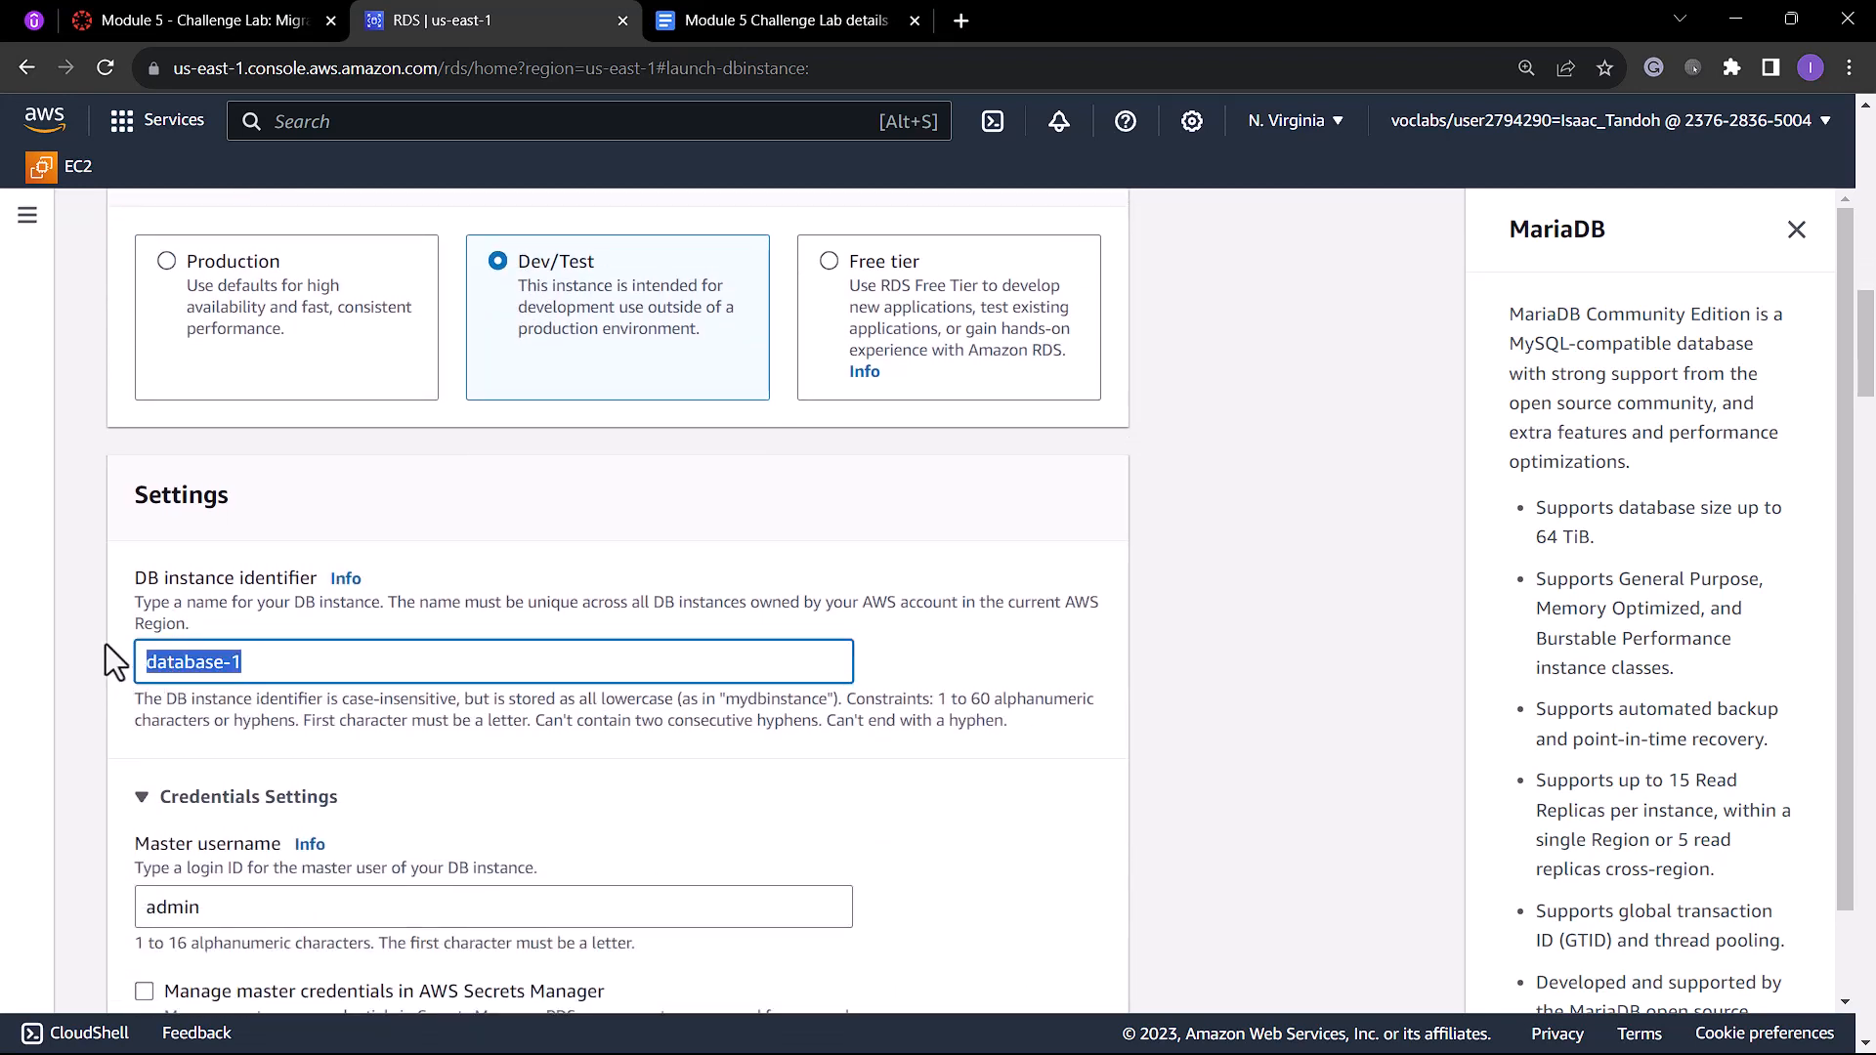
text(Cafe)
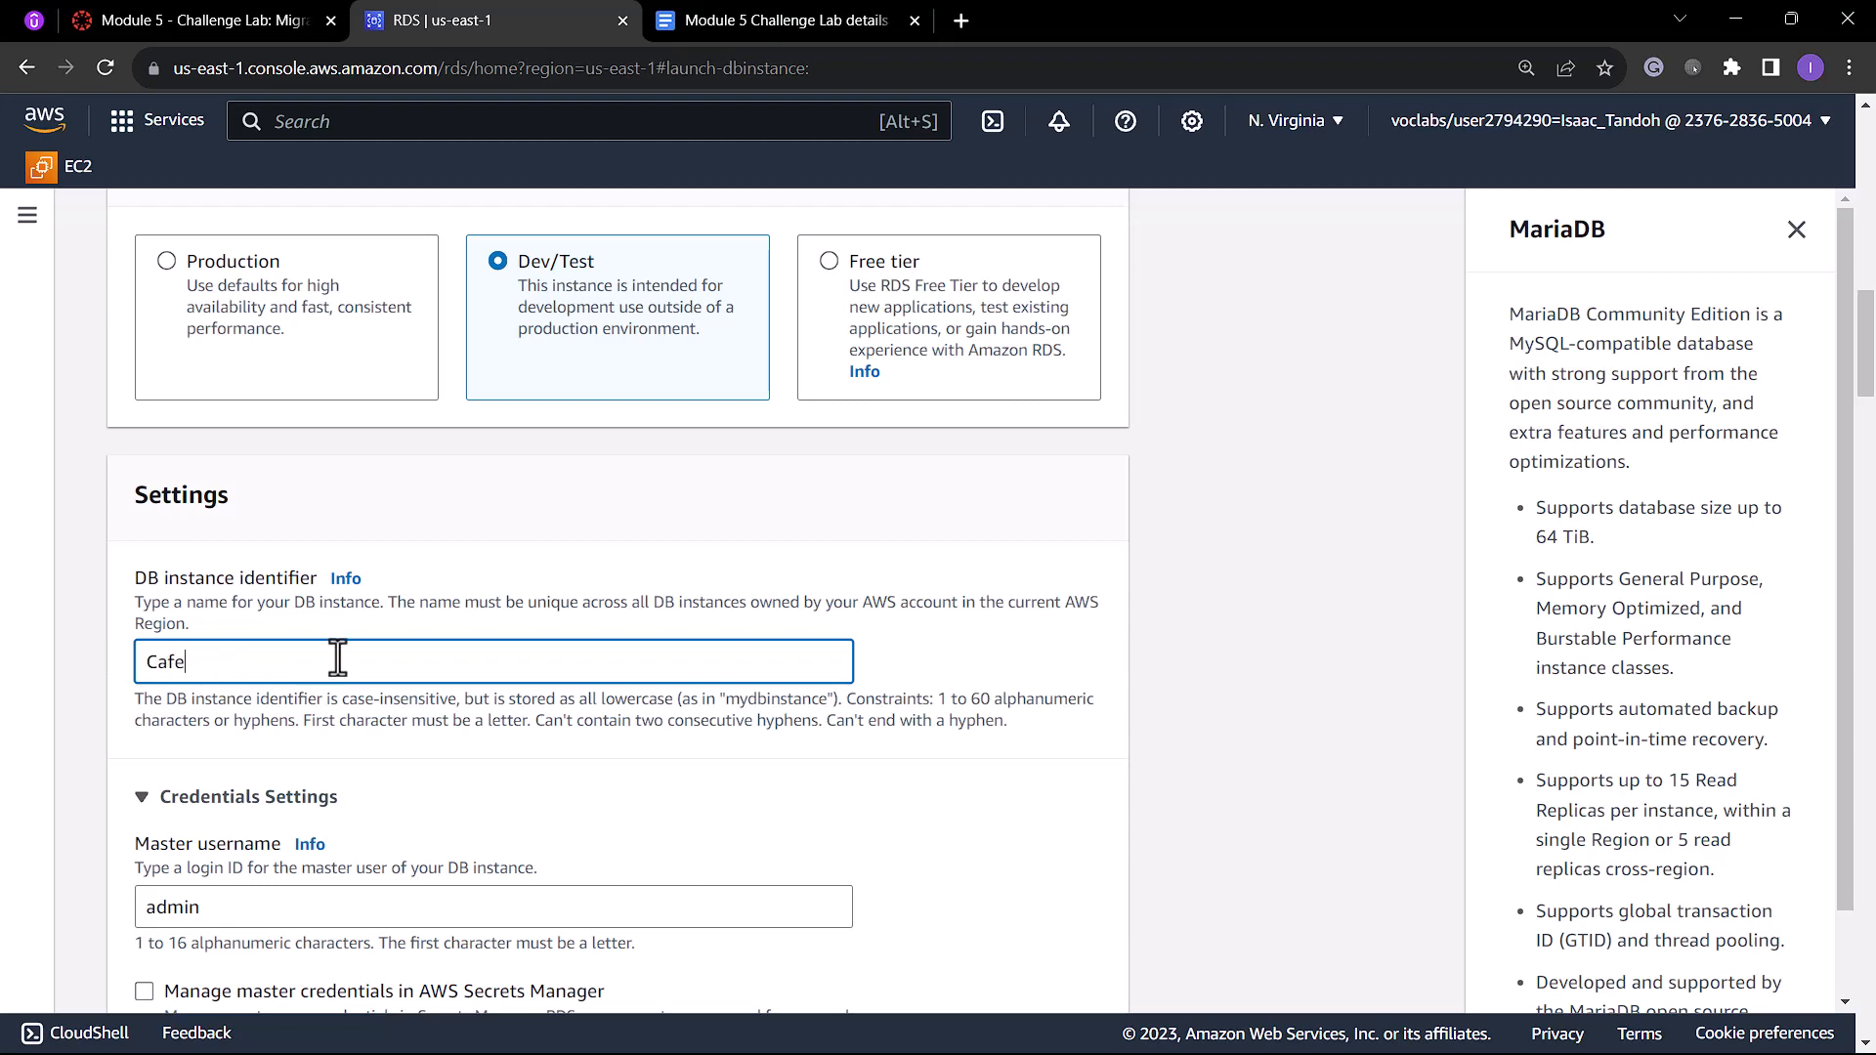
text(Database)
Copy the RDS password from the Module 5 Challenge Lab details document in Google Docs.
scroll(473, 700, down, 2)
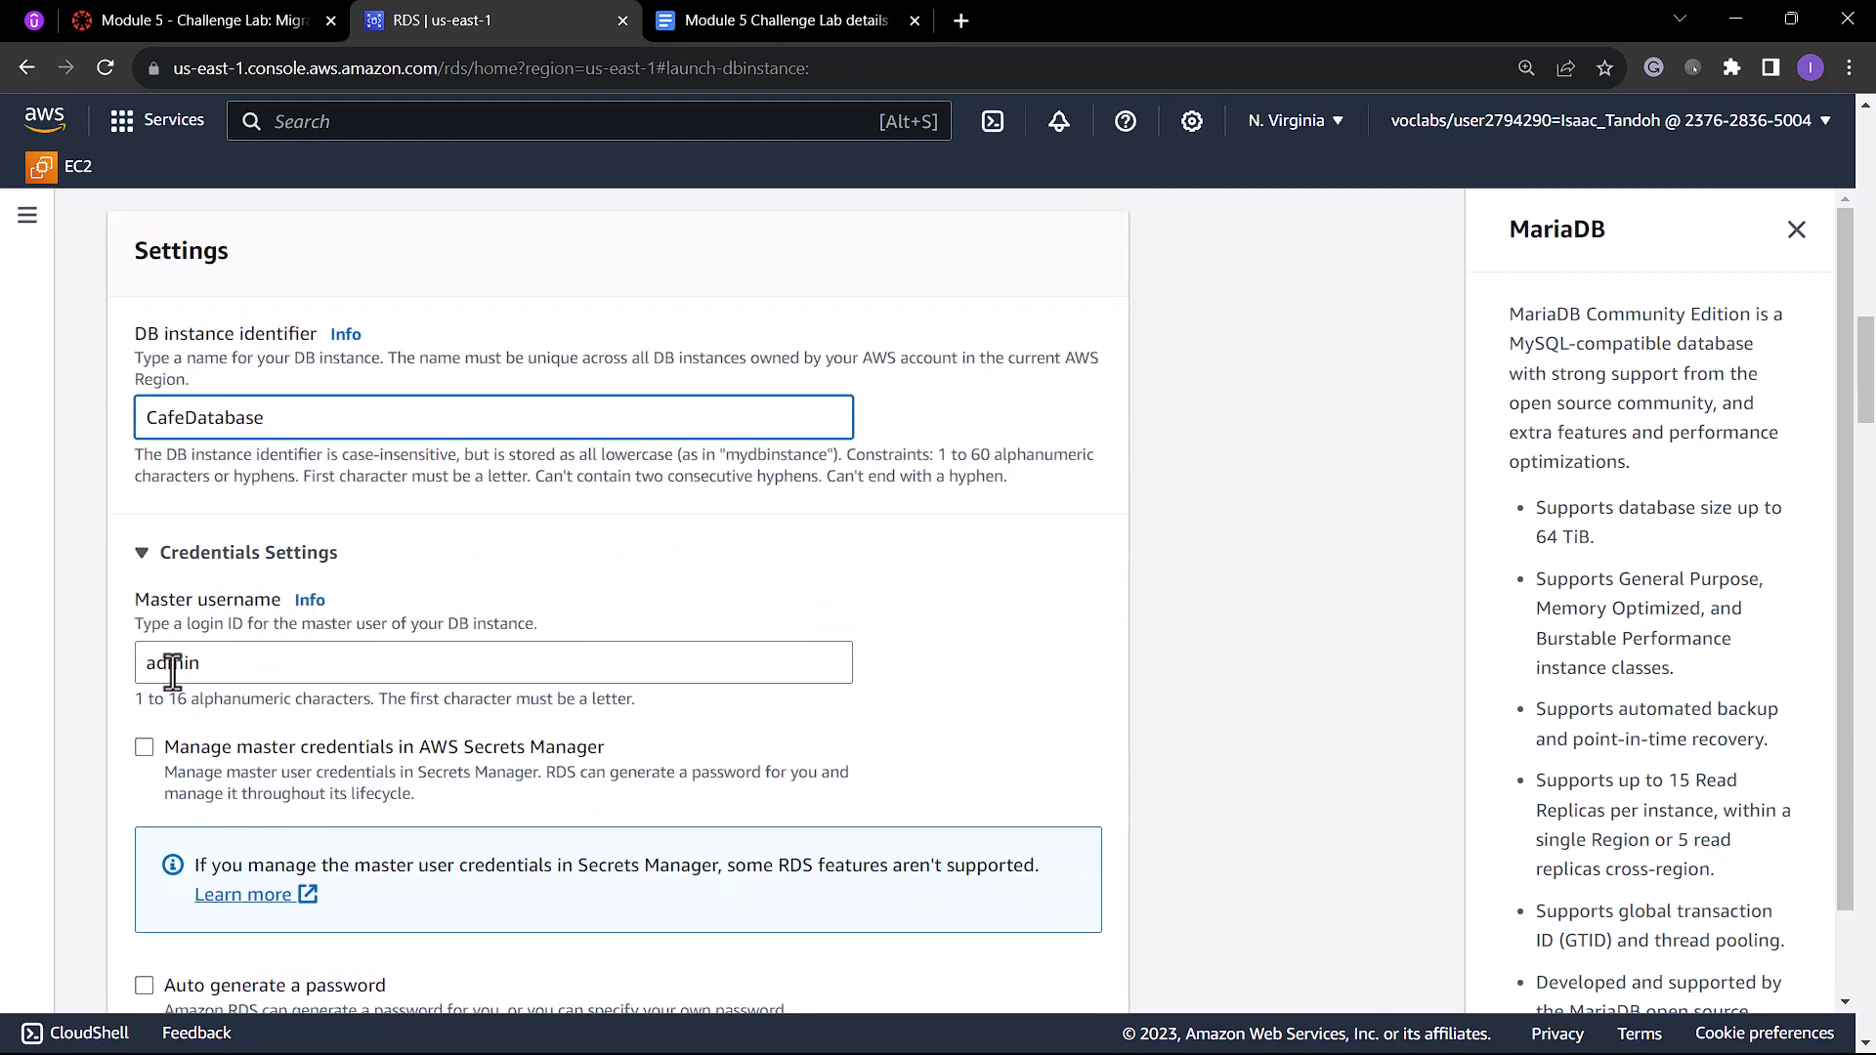
scroll(222, 649, down, 1)
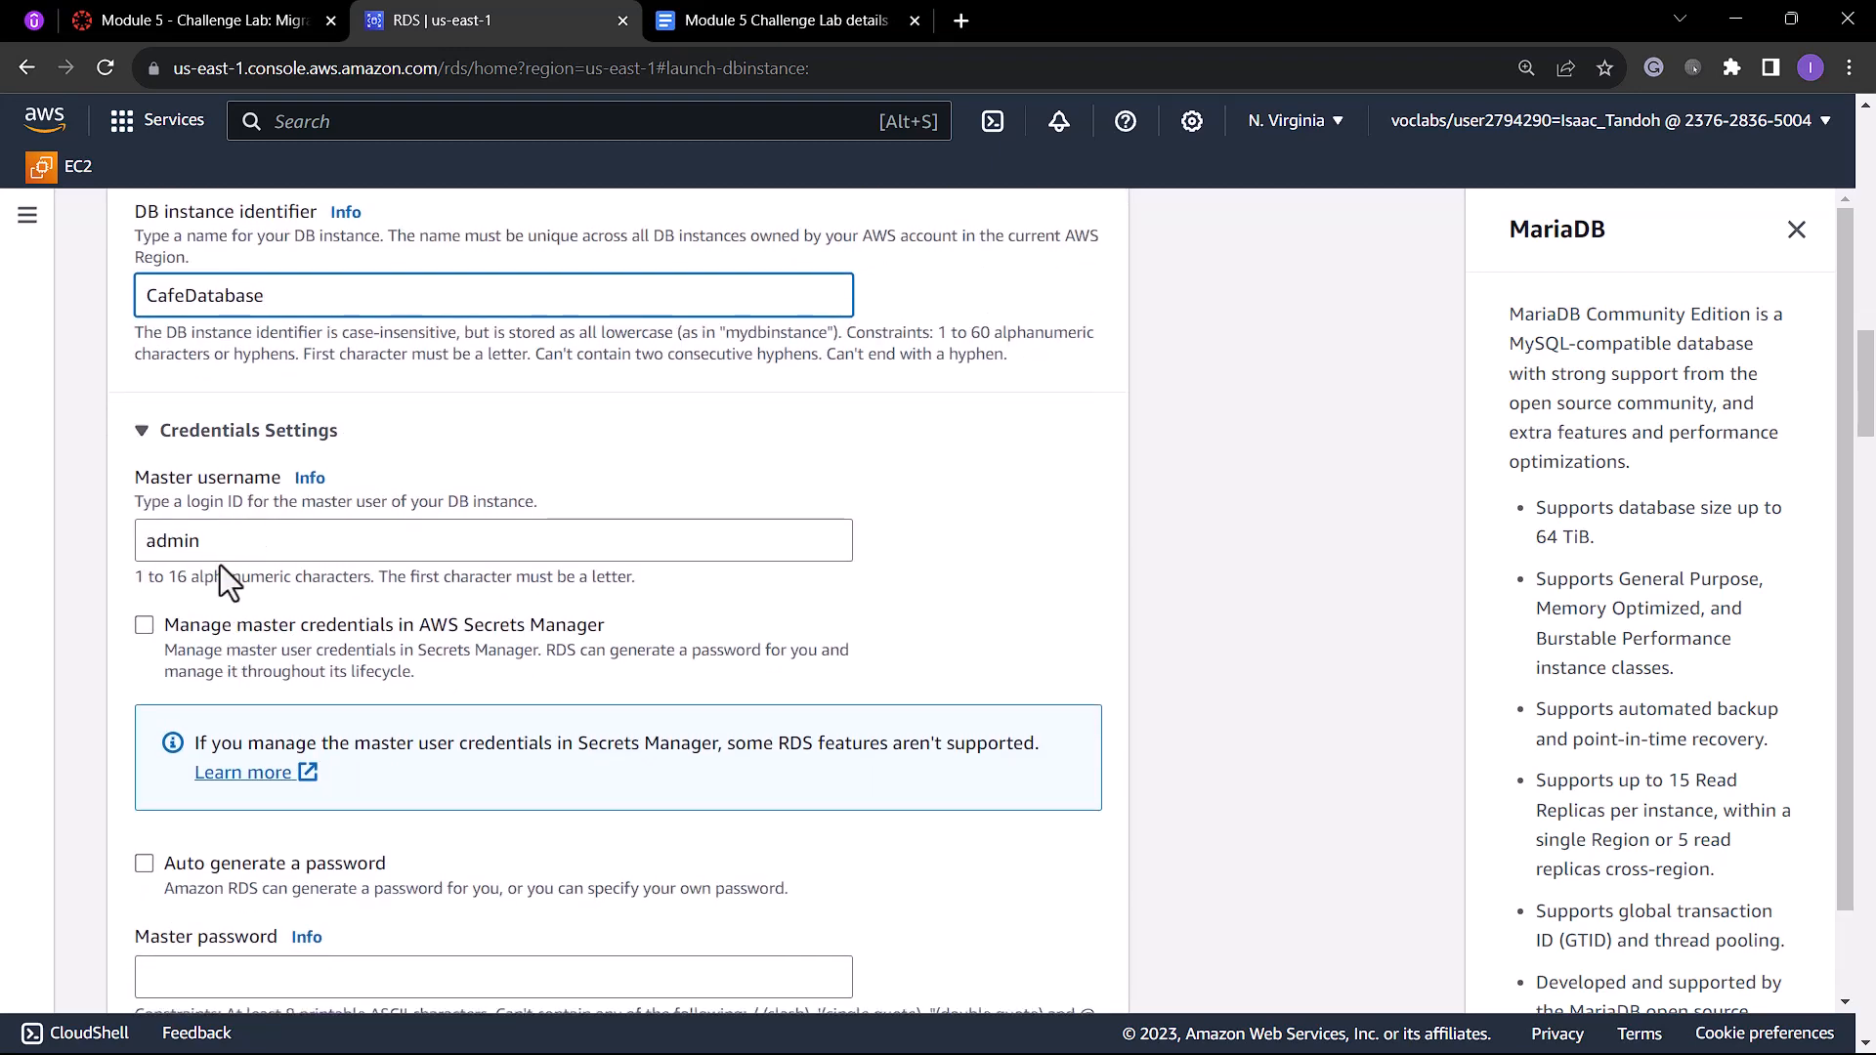
scroll(231, 542, down, 1)
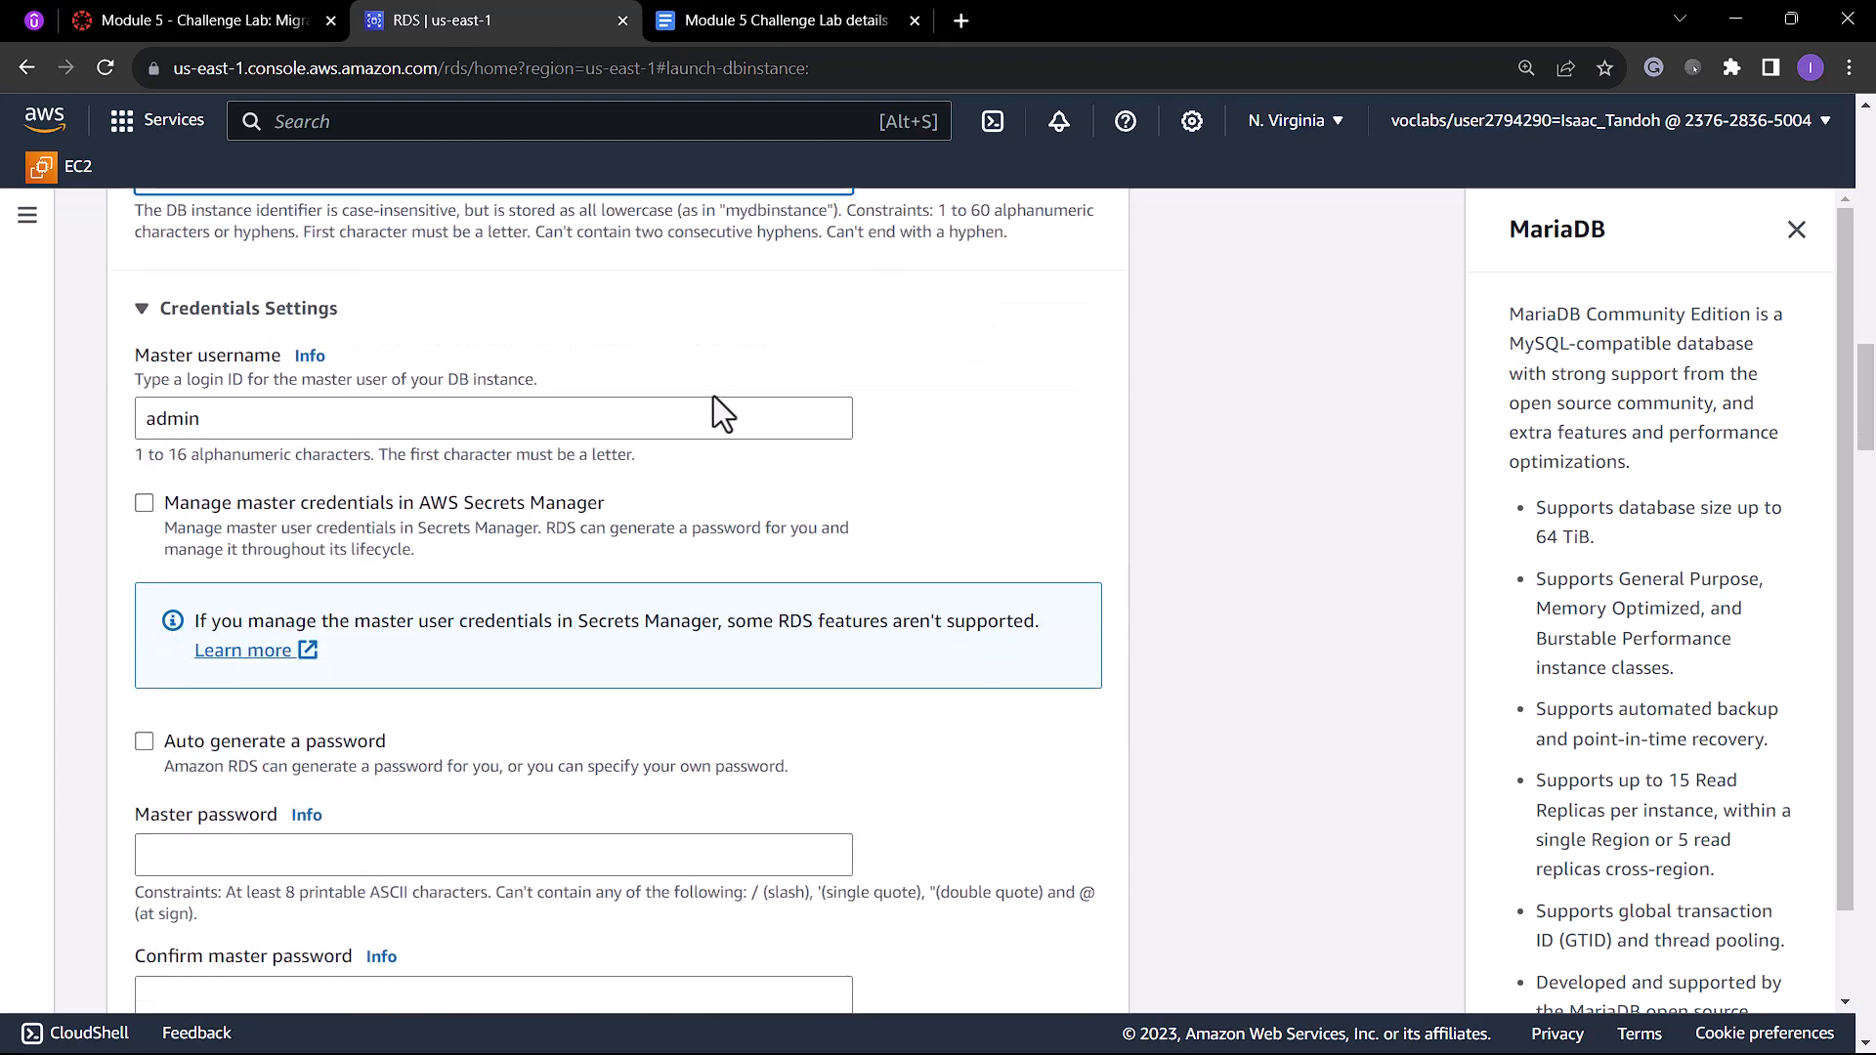
click(748, 17)
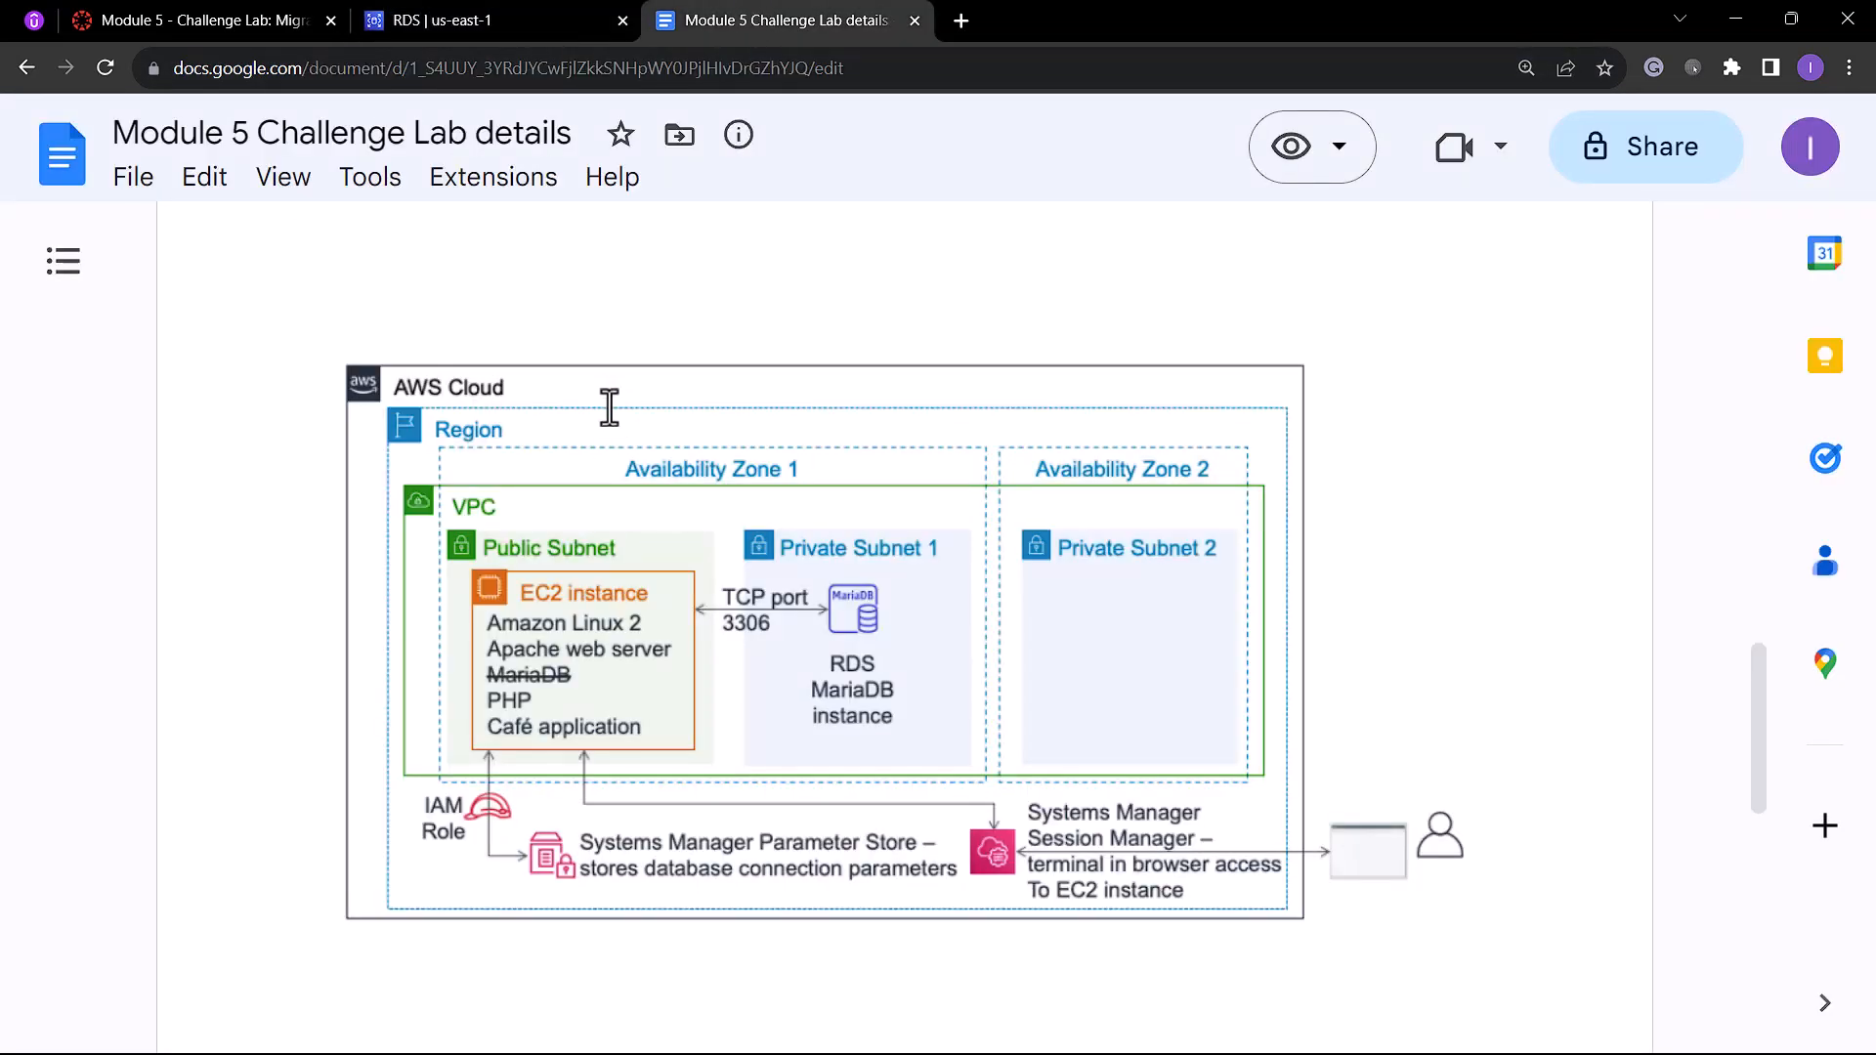
scroll(609, 407, up, 6)
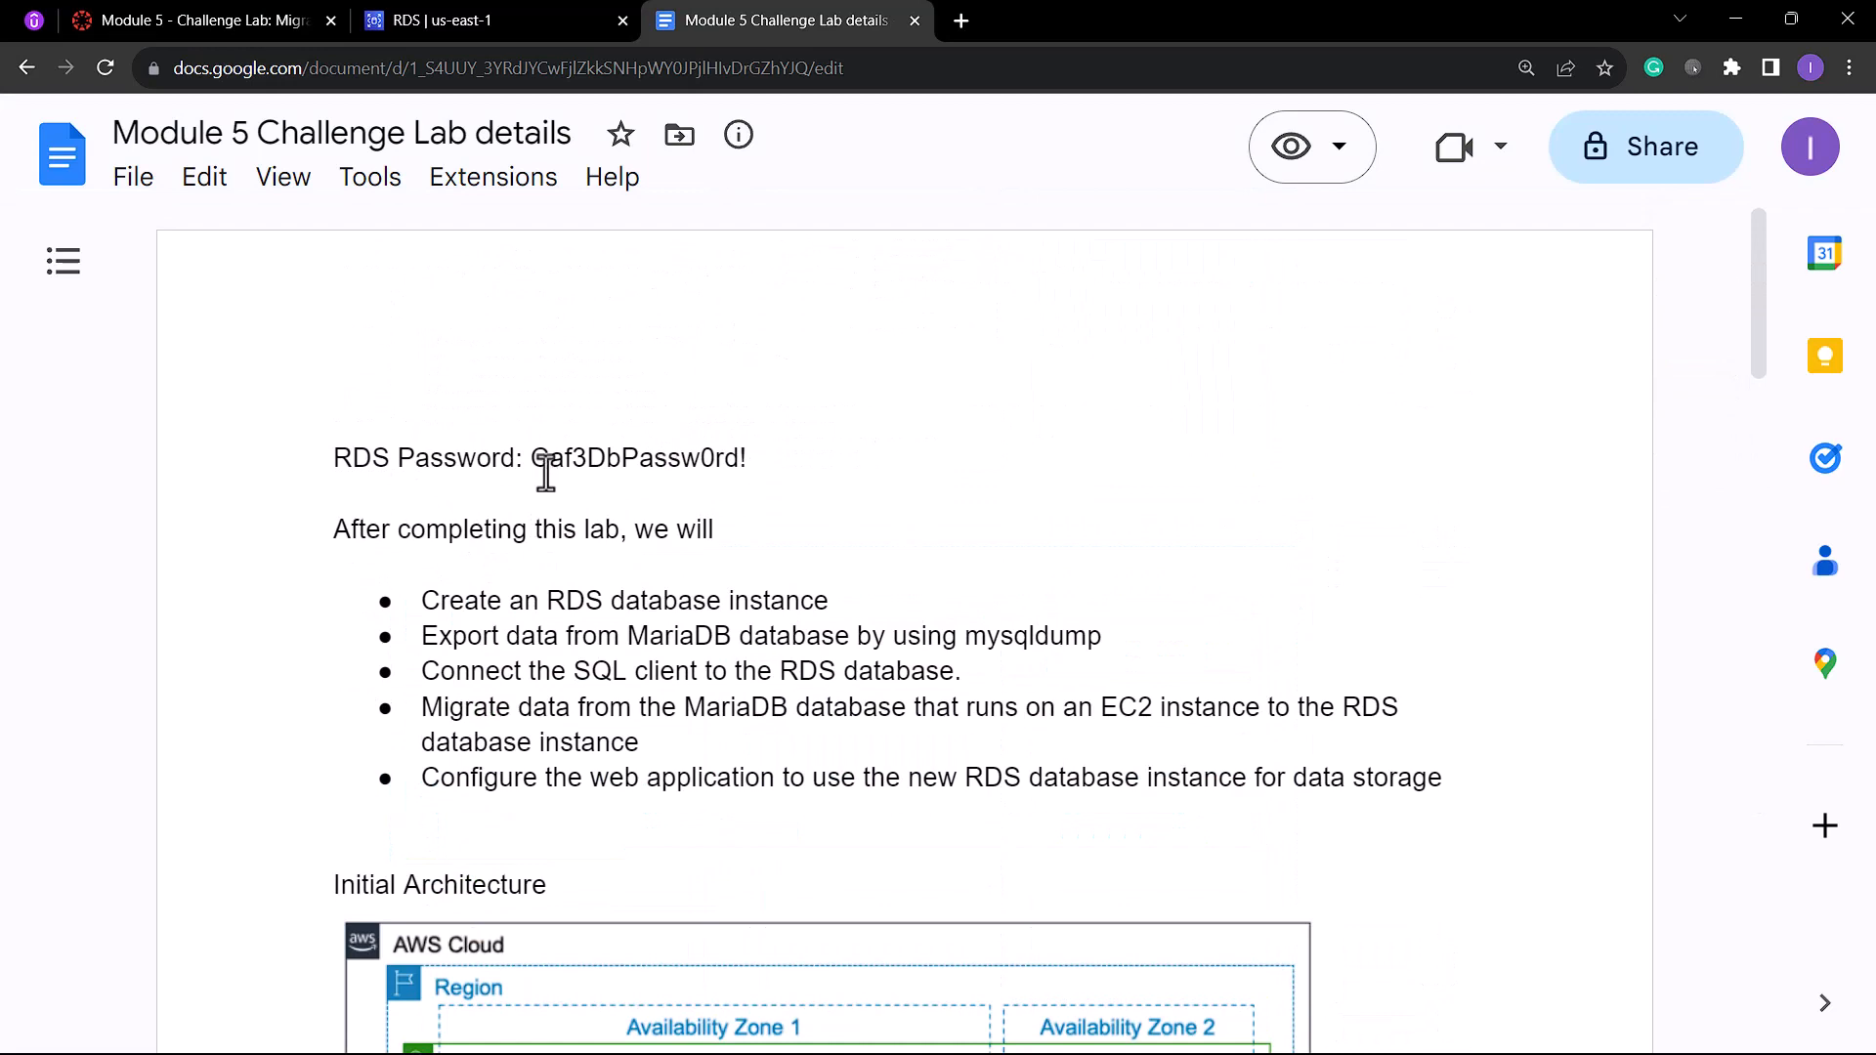
drag(530, 457, 744, 457)
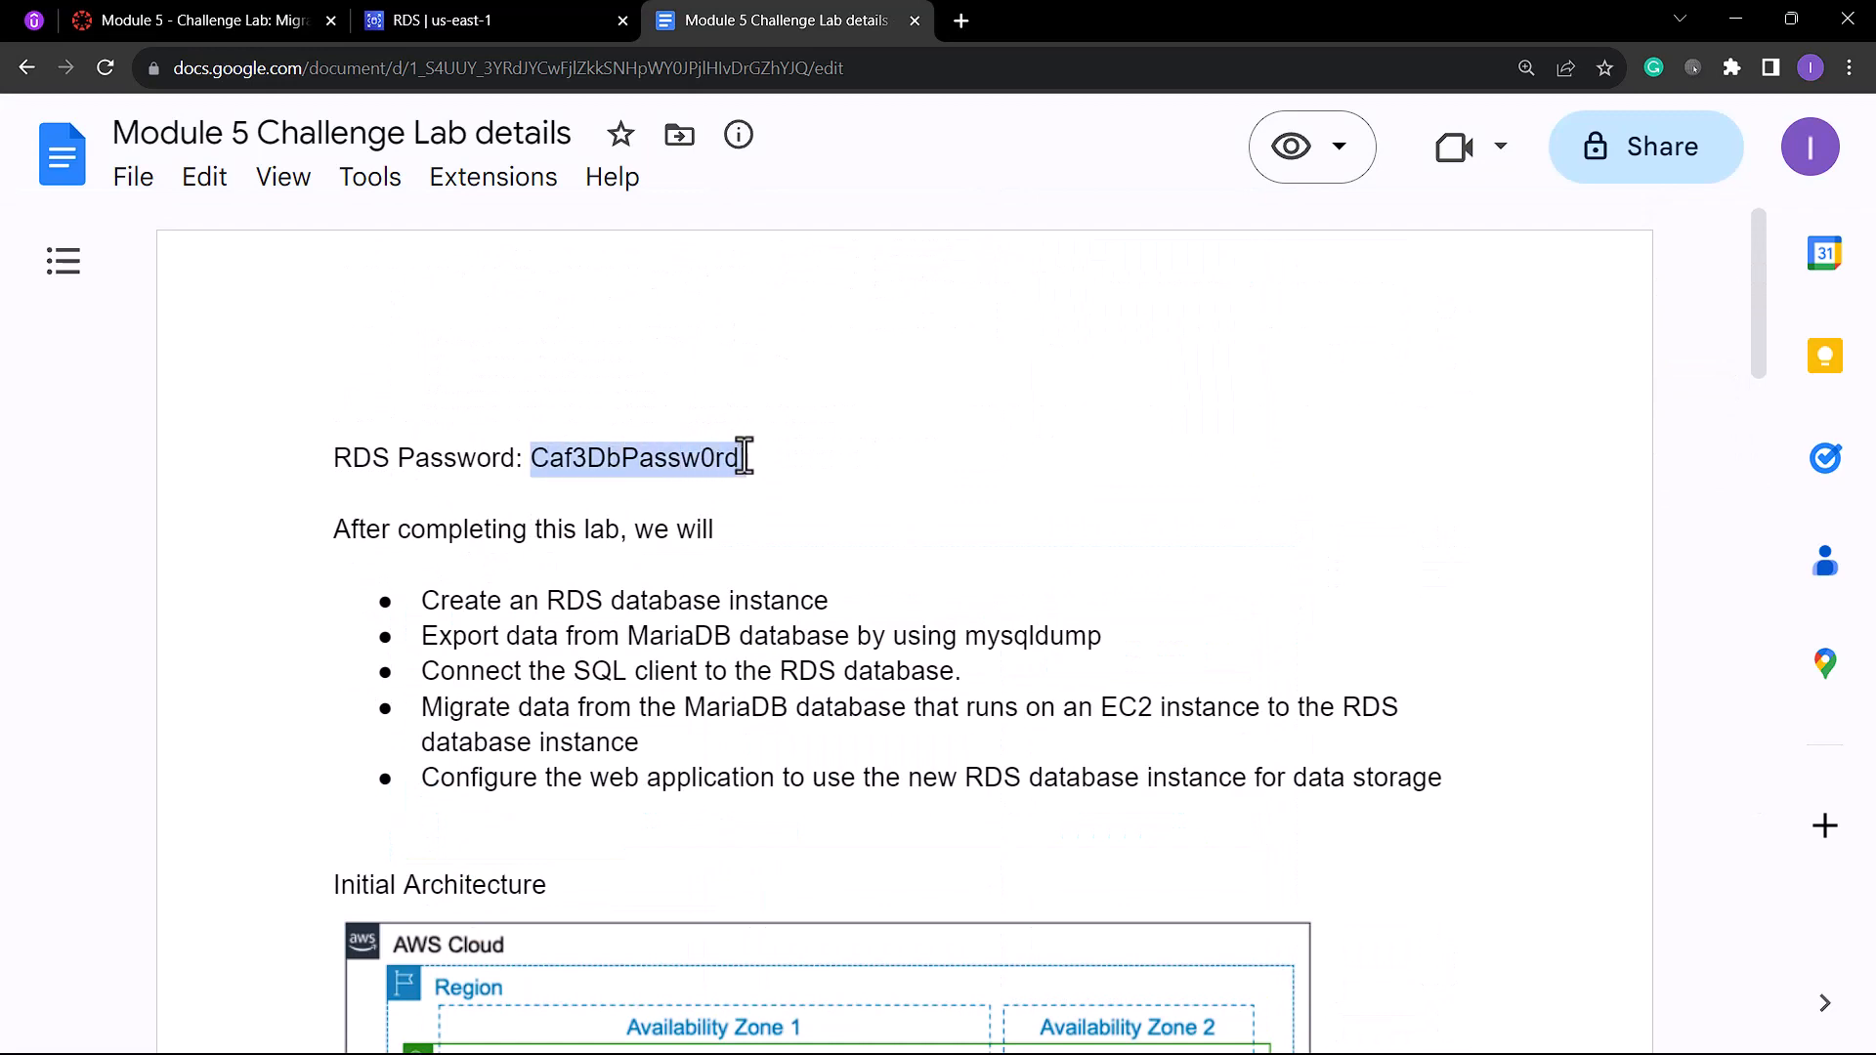
key(ctrl+c)
Return to the RDS database form and paste the copied password as the master password and its confirmation.
key(ctrl+shift+Tab)
key(ctrl+v)
scroll(336, 788, down, 3)
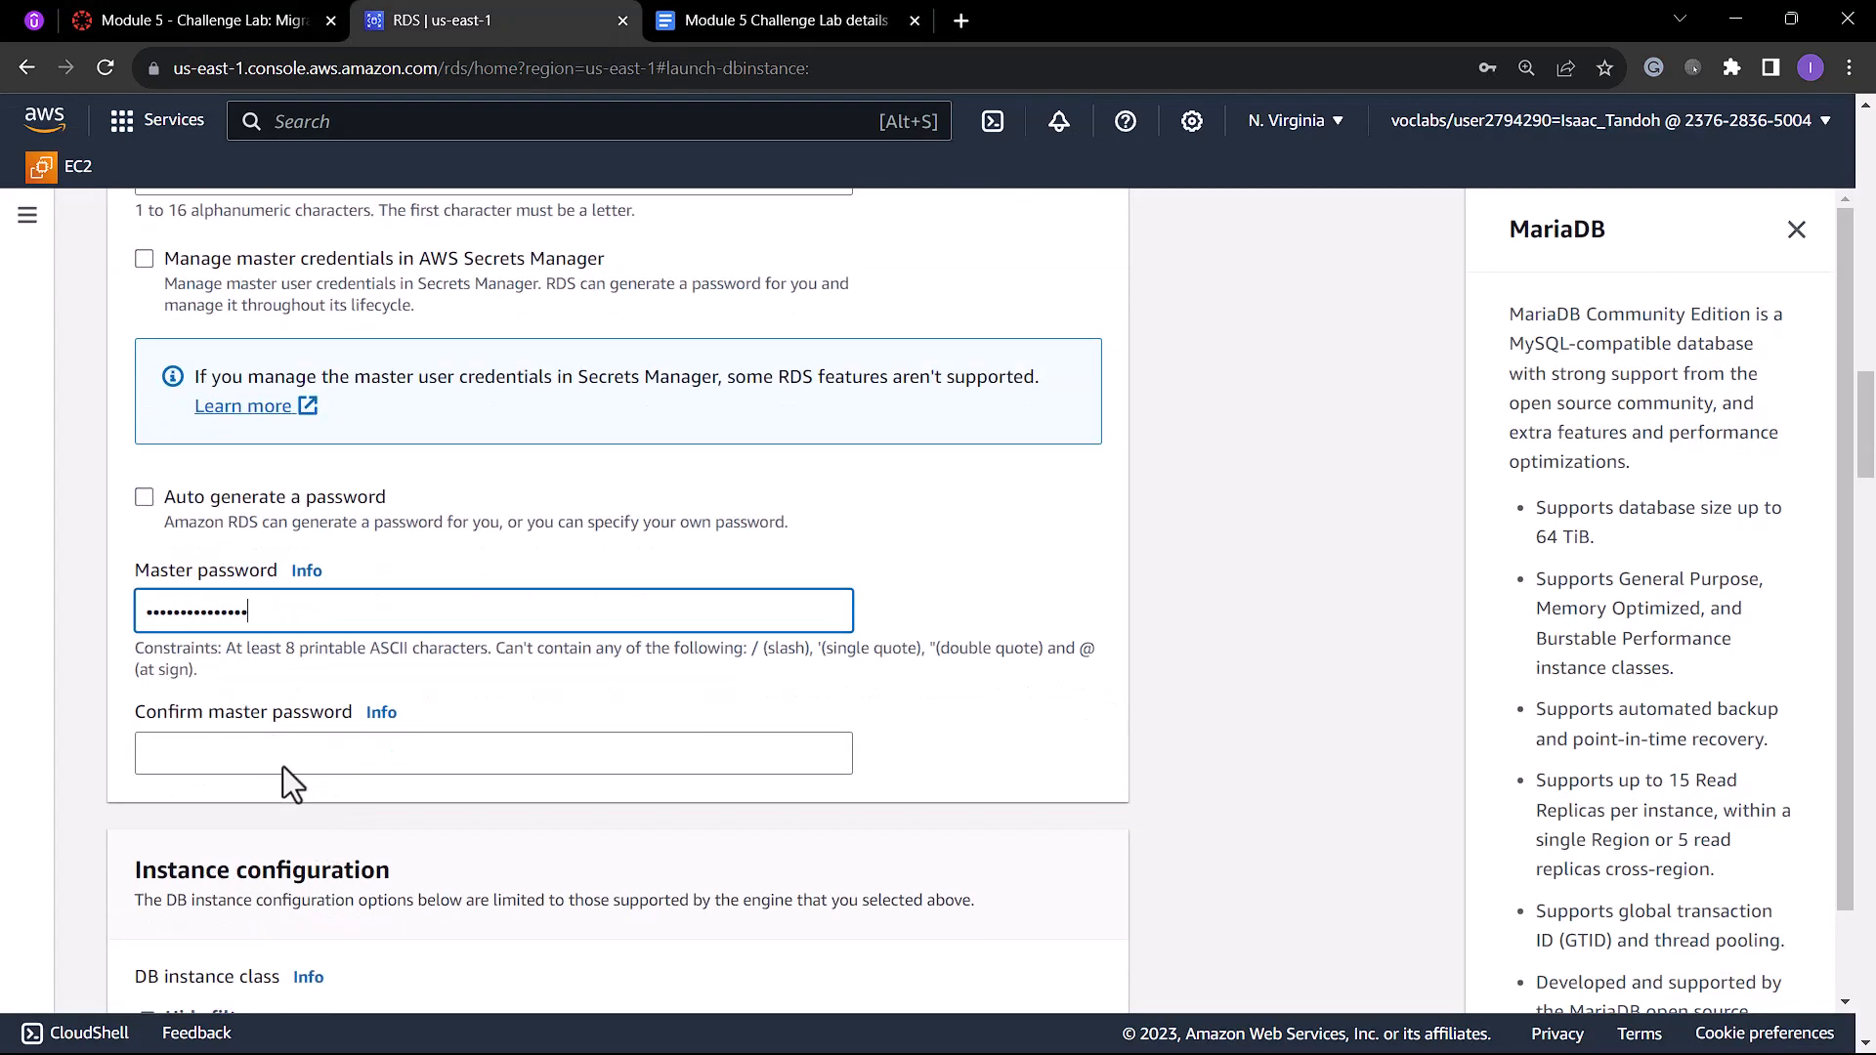
click(283, 758)
key(ctrl+v)
Restrict the DB instance class to burstable classes (includes t classes).
scroll(344, 738, down, 3)
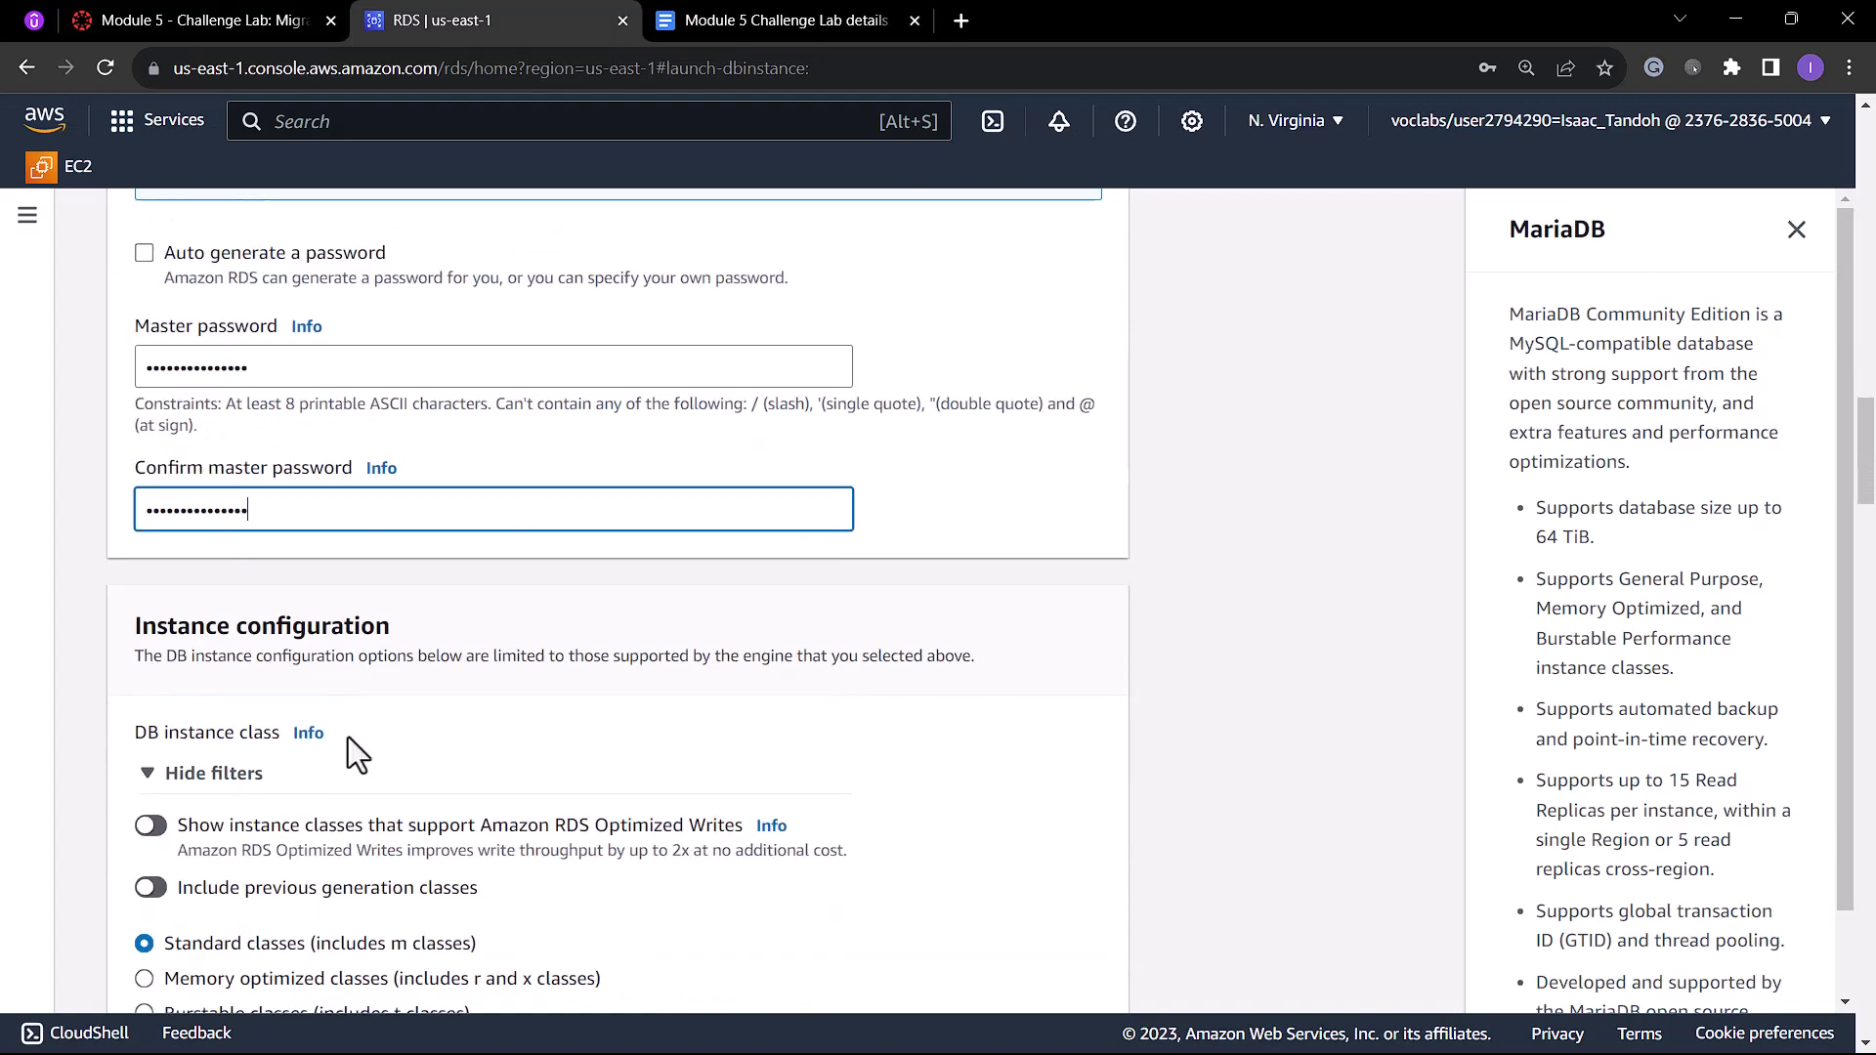
scroll(347, 737, down, 3)
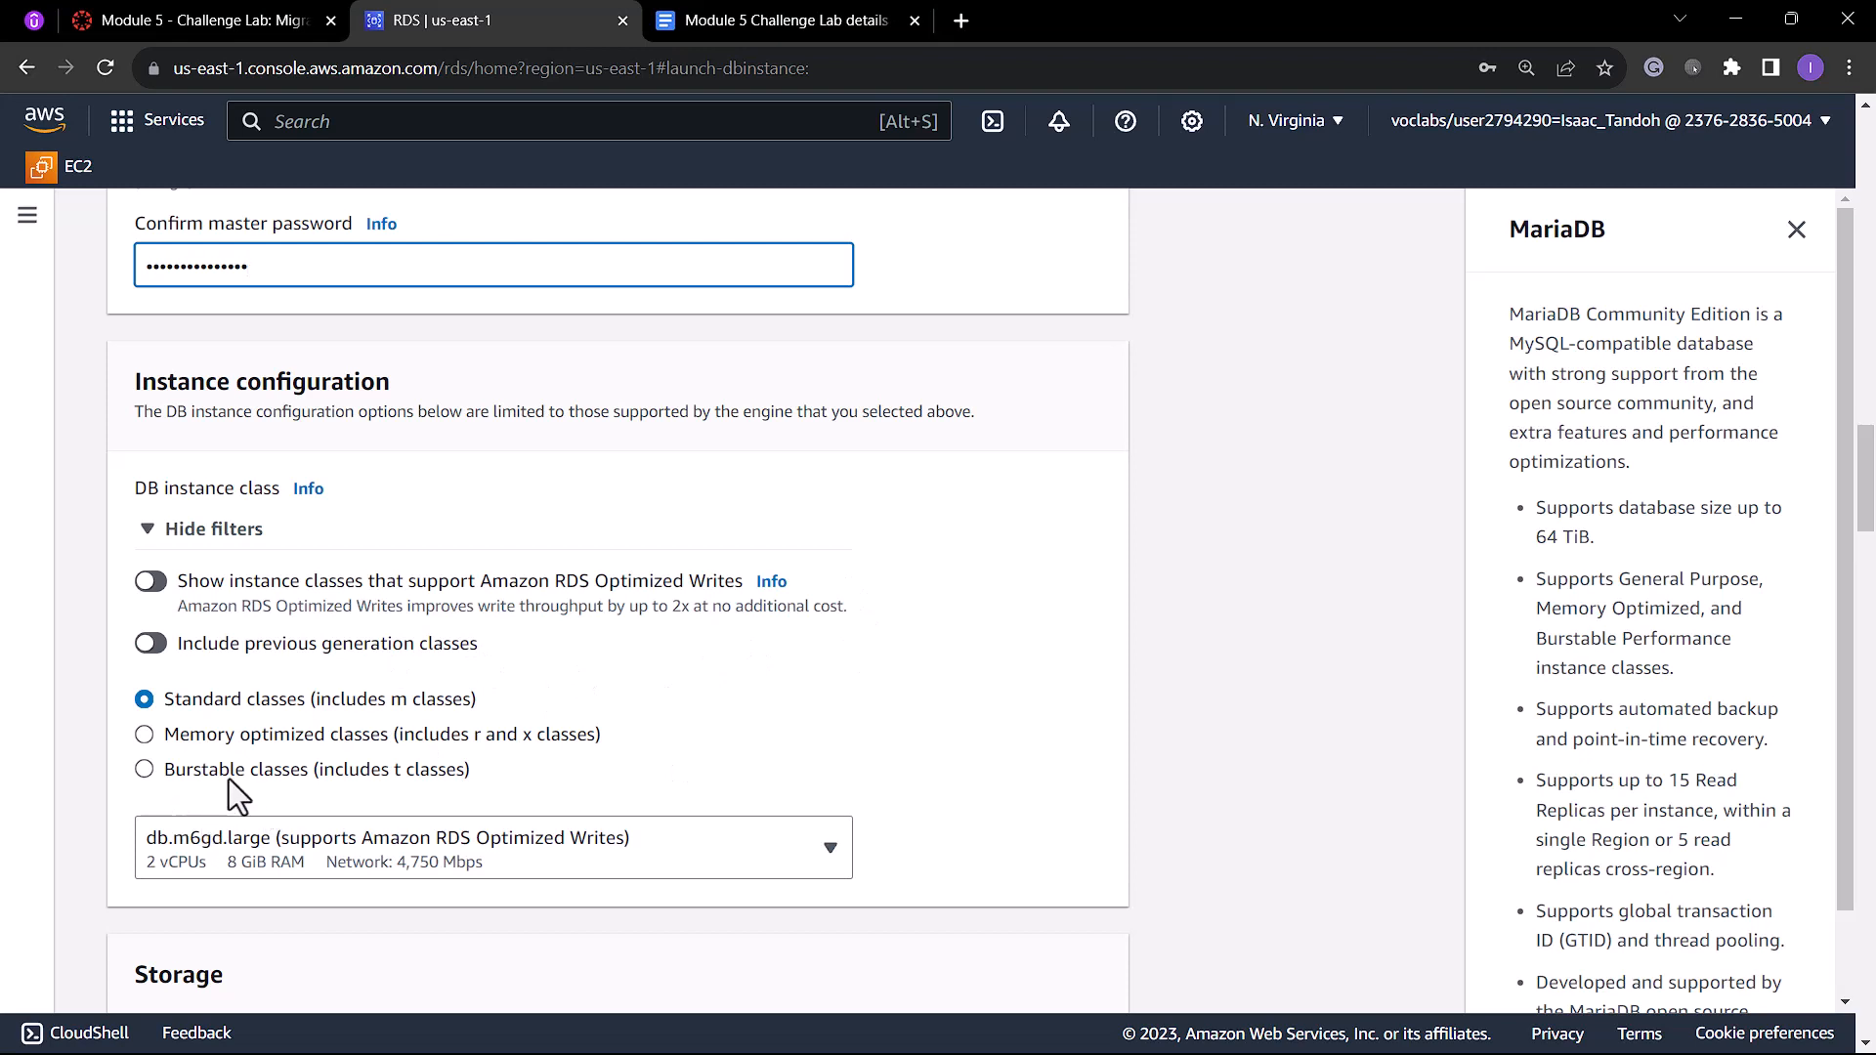
click(202, 772)
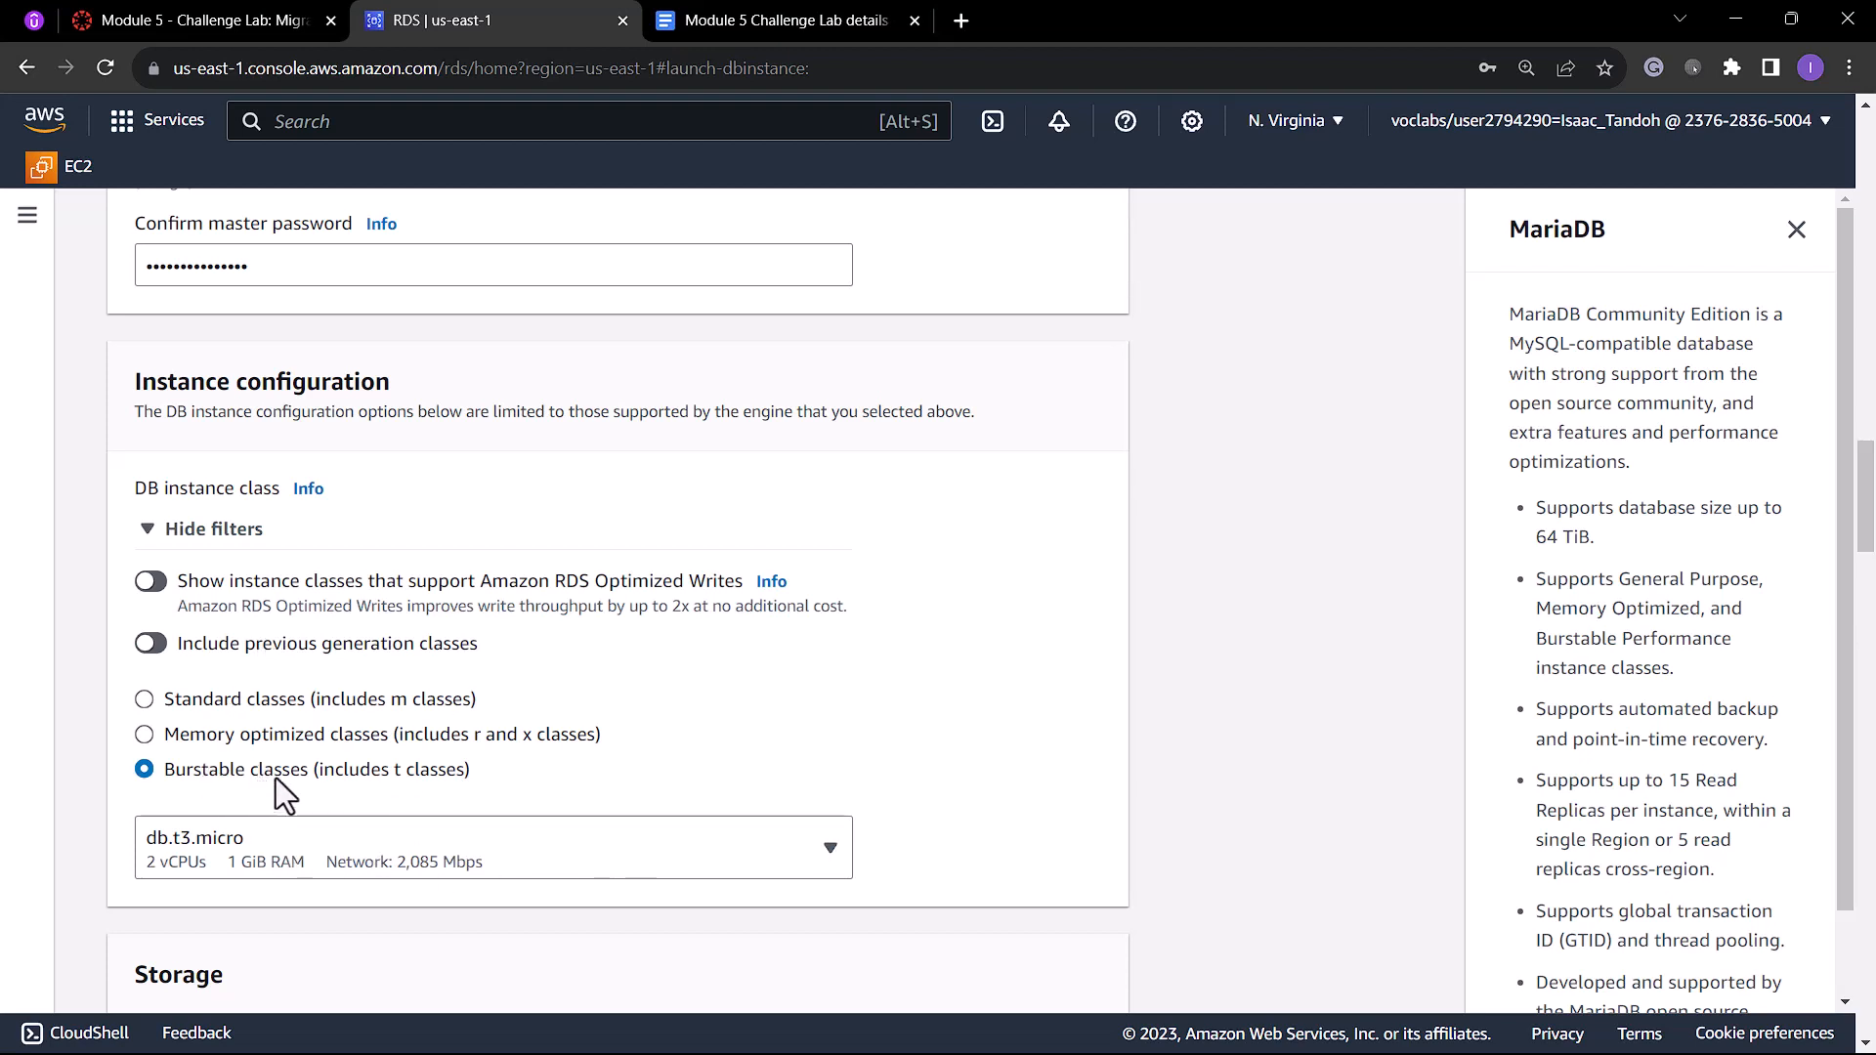
Look through the available burstable instance classes for a t2 option, leaving the selection as it is.
click(223, 860)
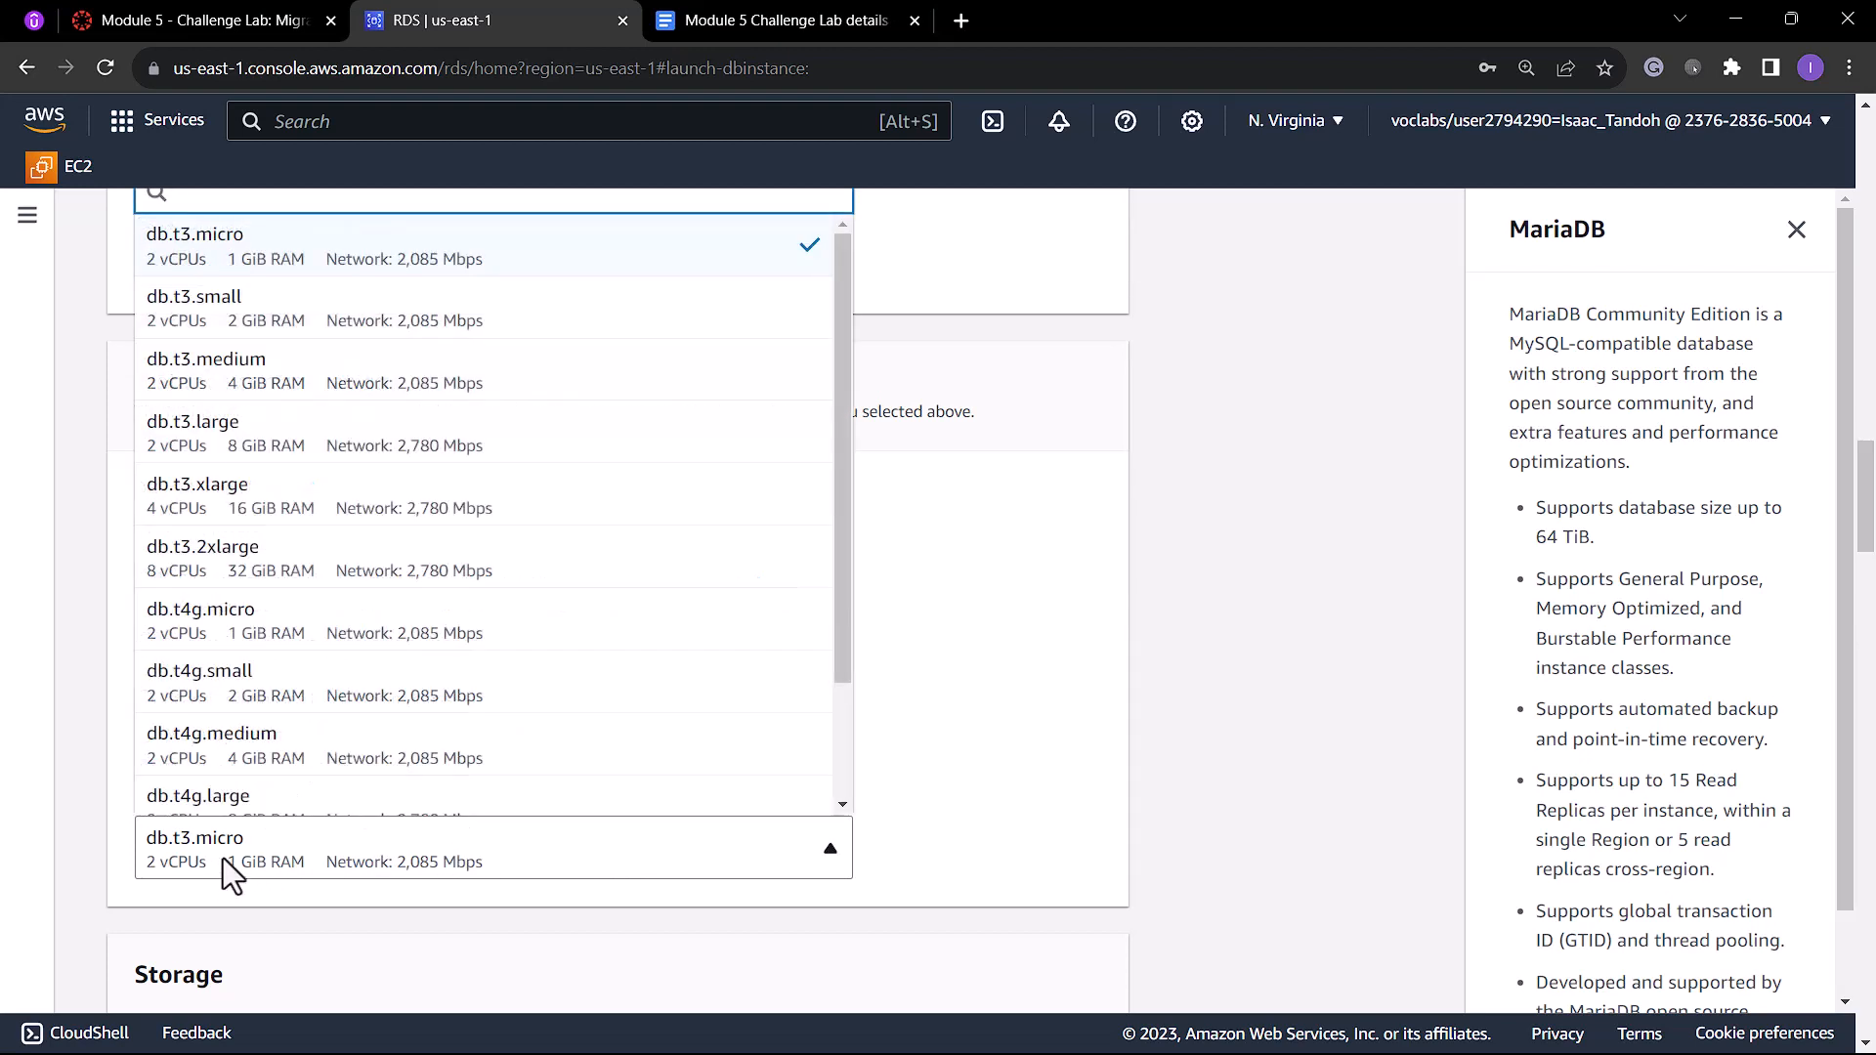
scroll(365, 401, down, 2)
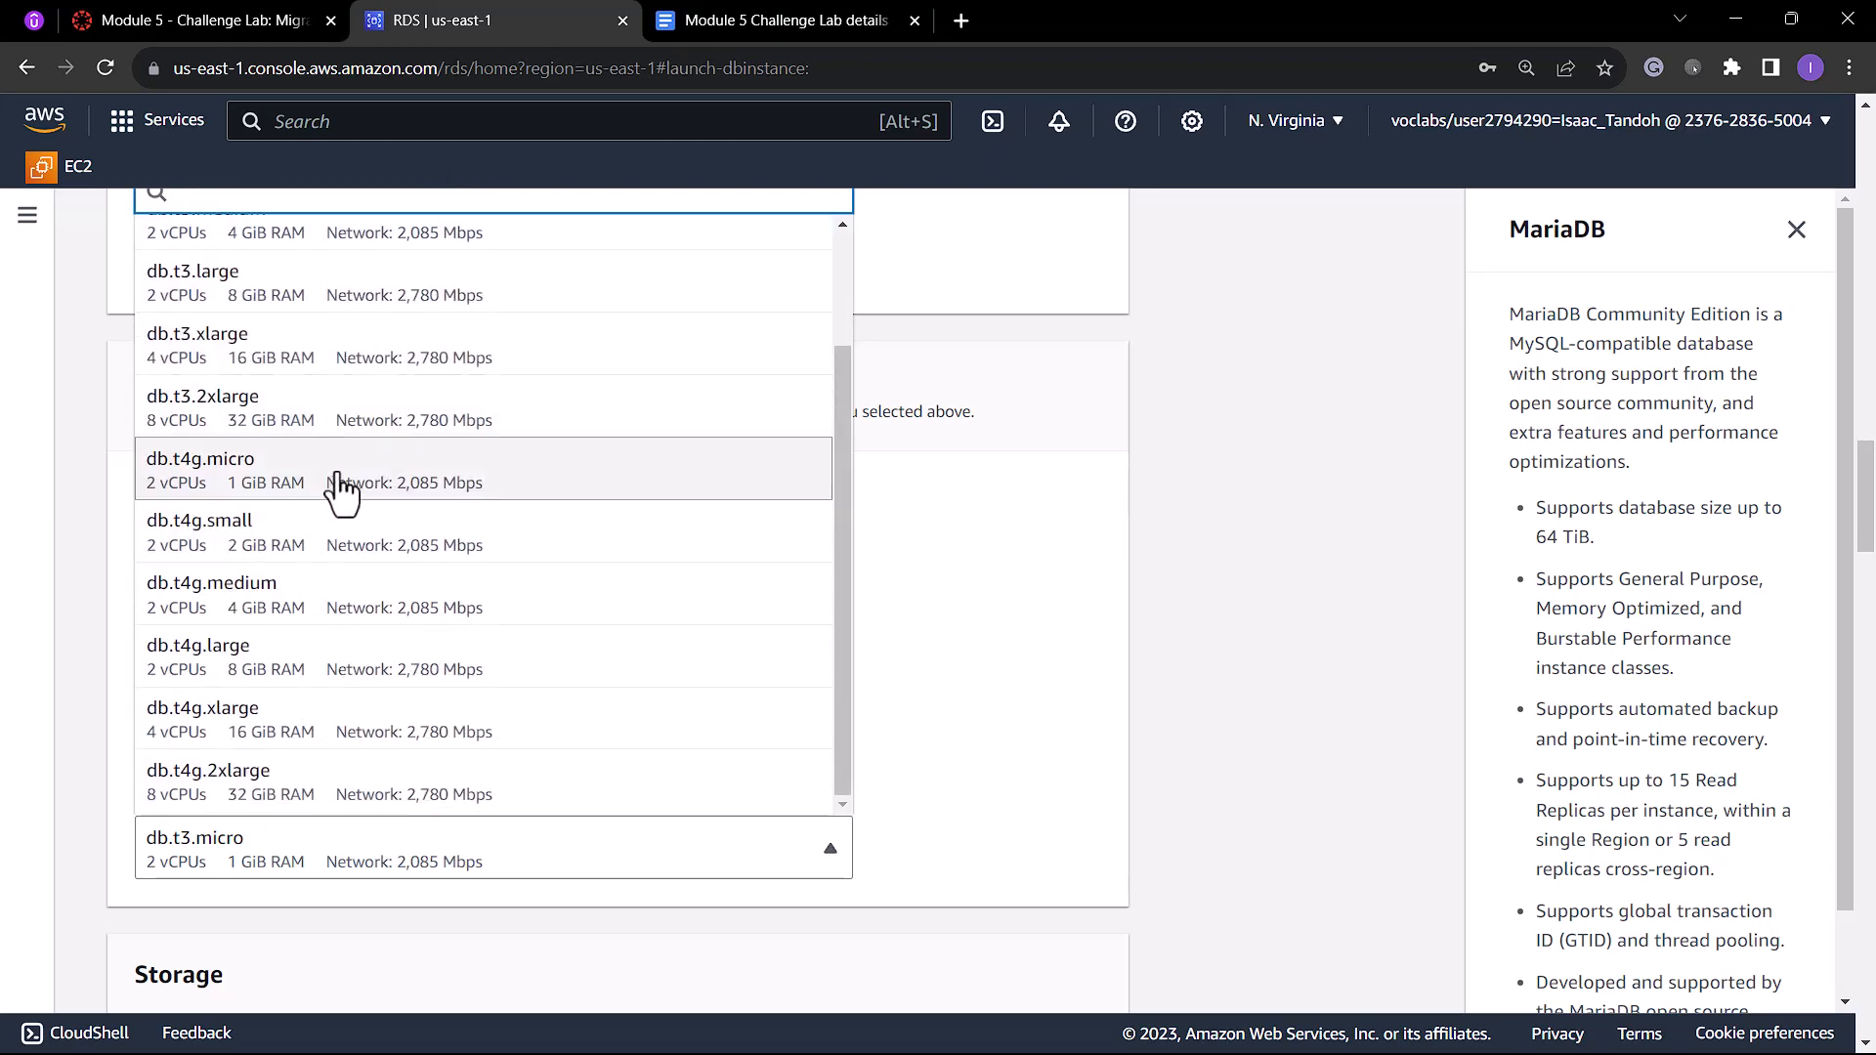
scroll(343, 481, up, 5)
scroll(377, 713, down, 2)
click(1075, 742)
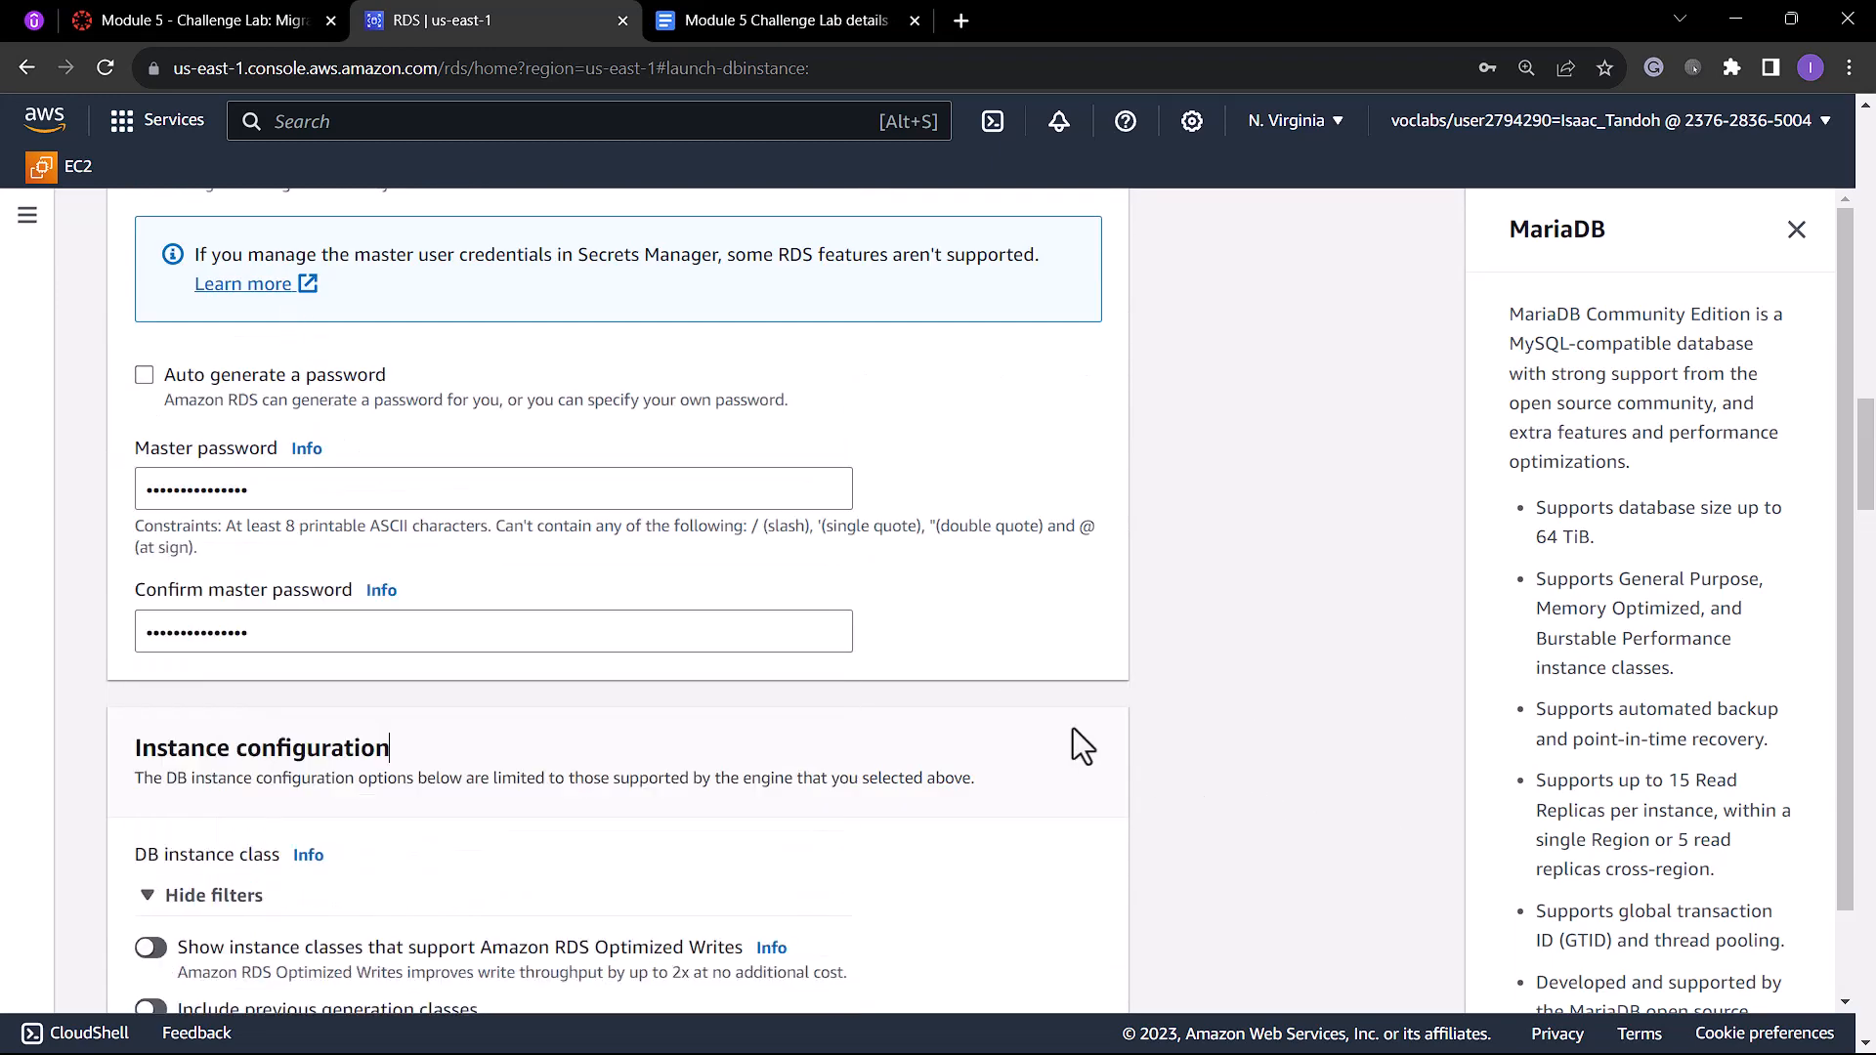
scroll(1071, 727, down, 1)
scroll(663, 830, down, 2)
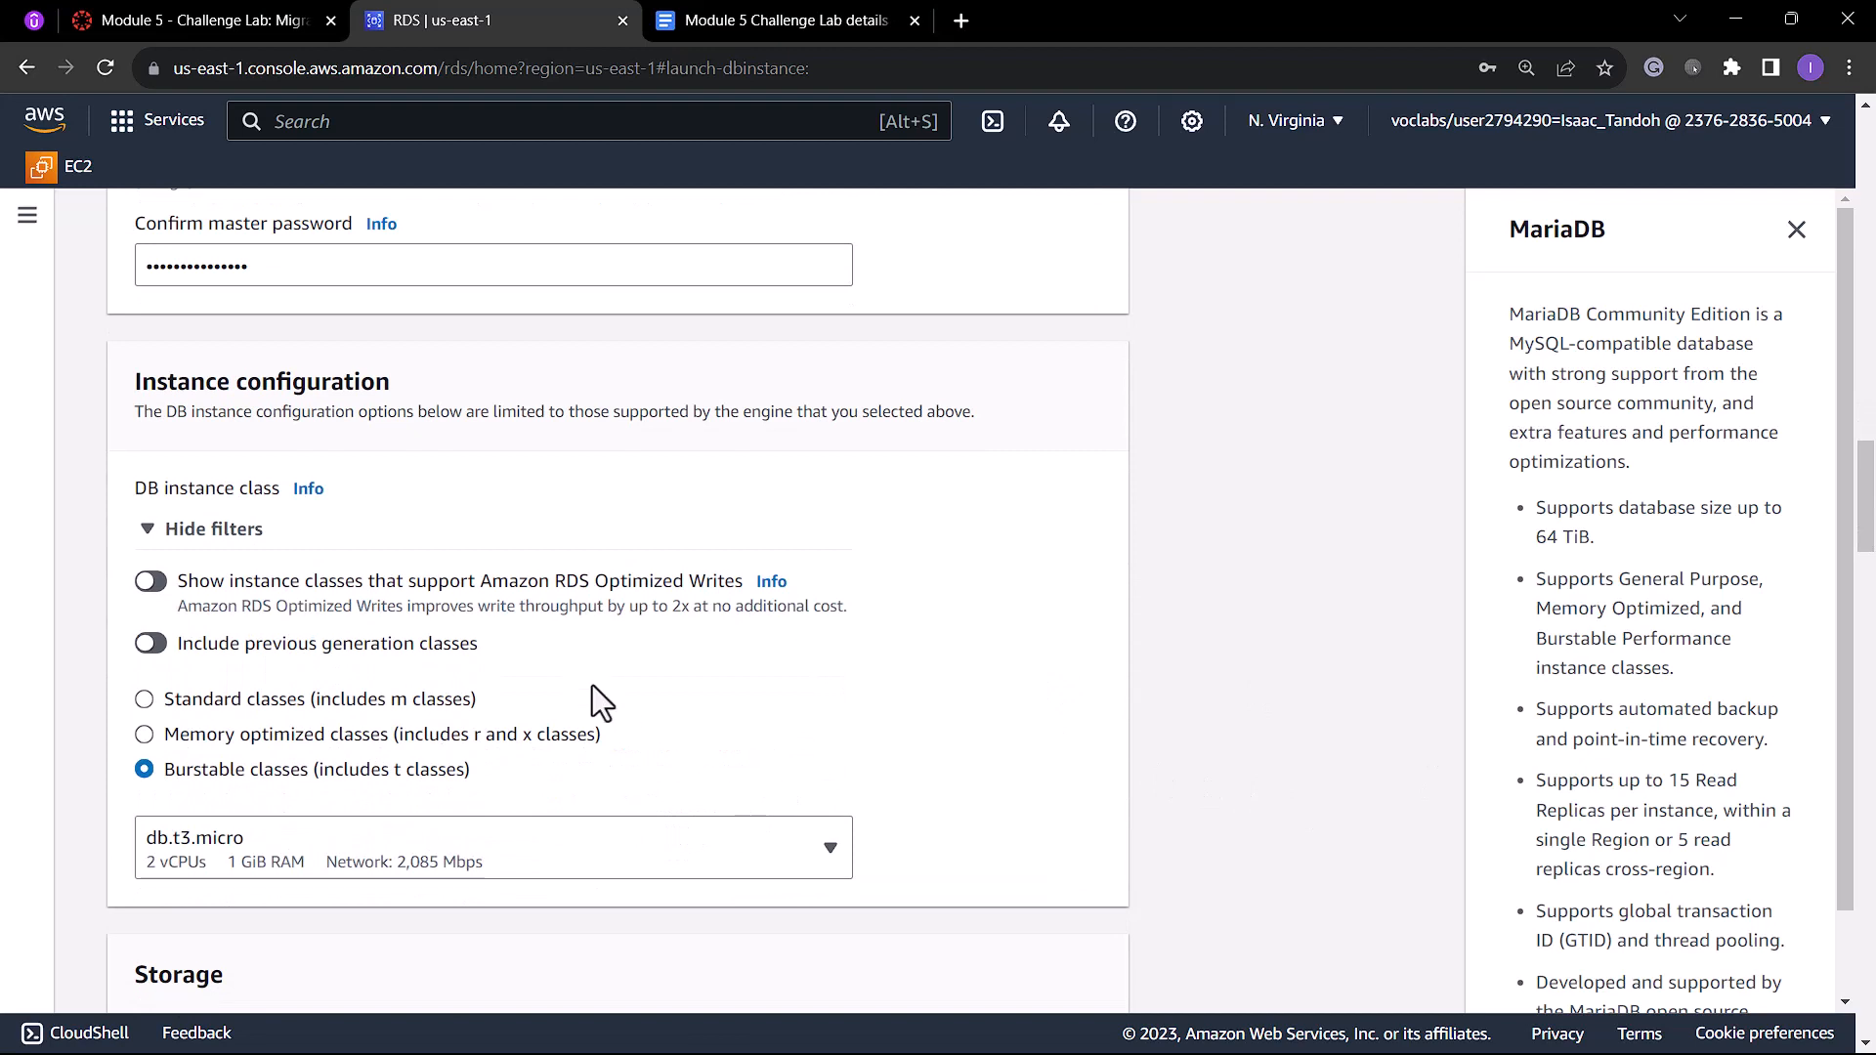
Include previous generation classes and select db.t2.micro as the DB instance class.
click(151, 643)
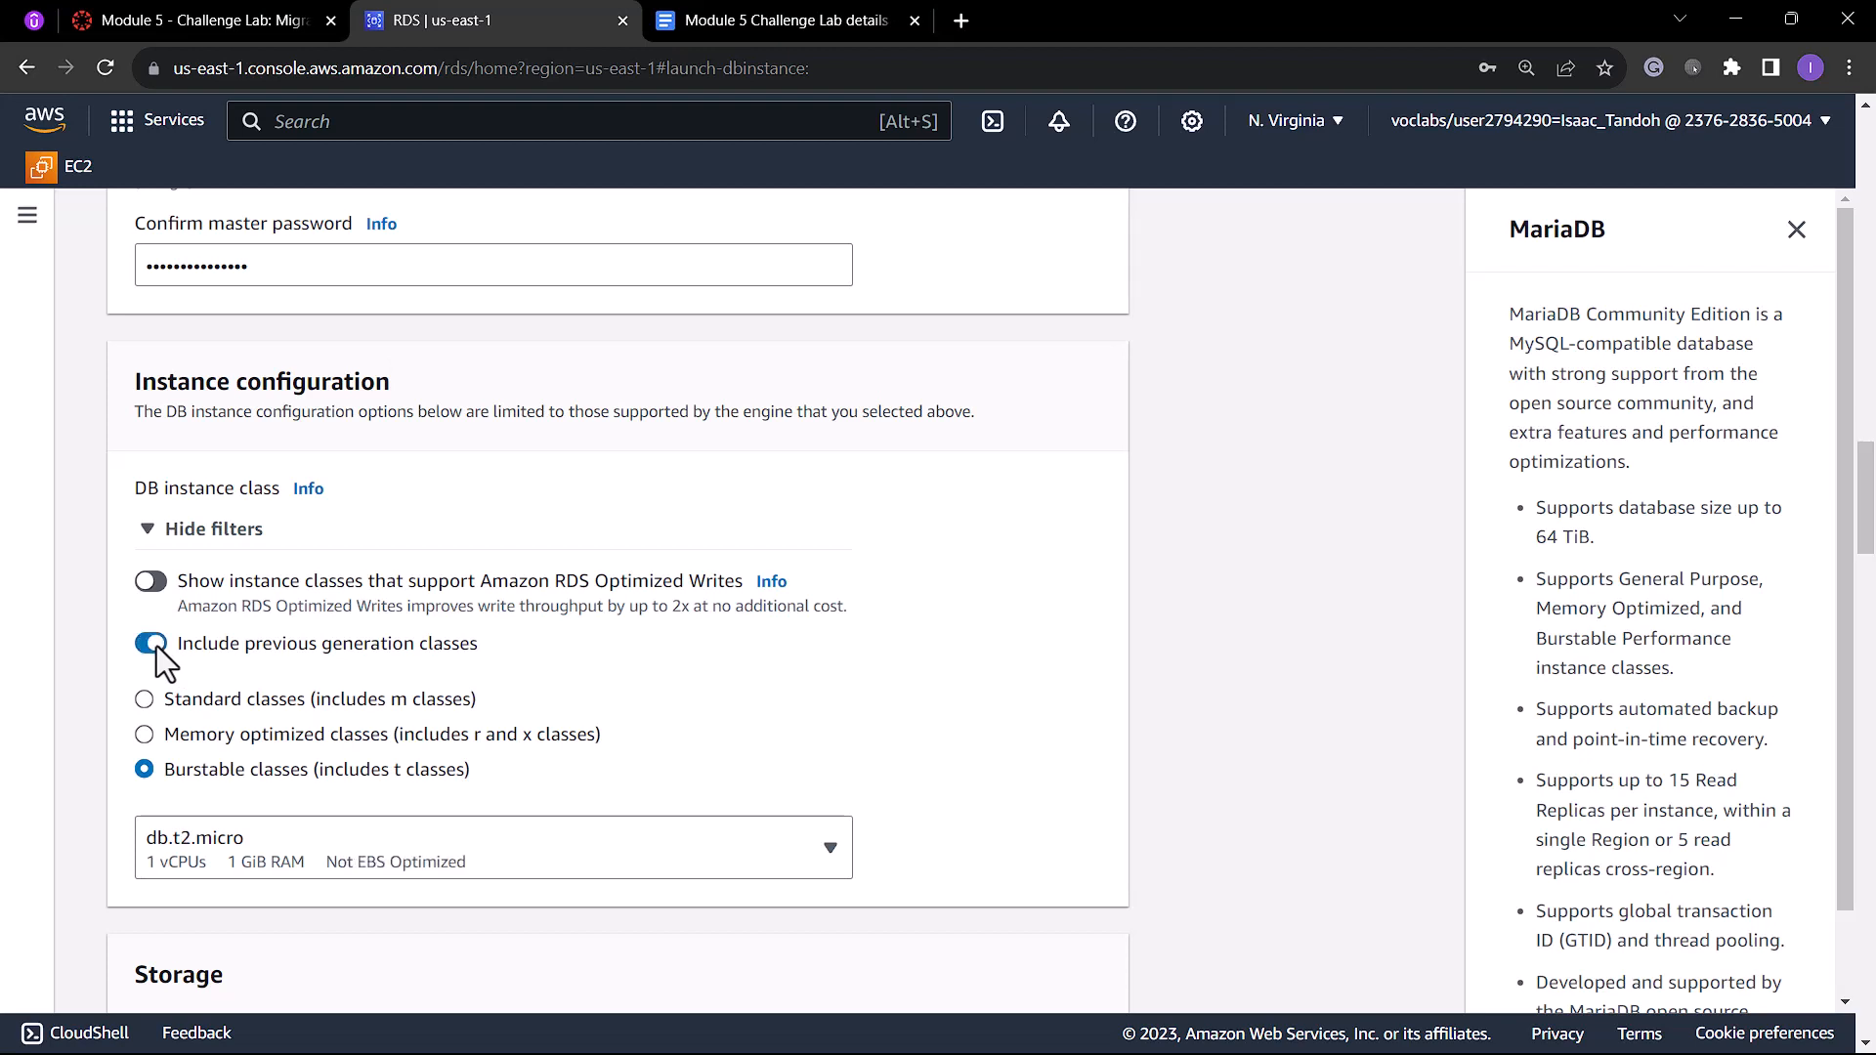
click(332, 847)
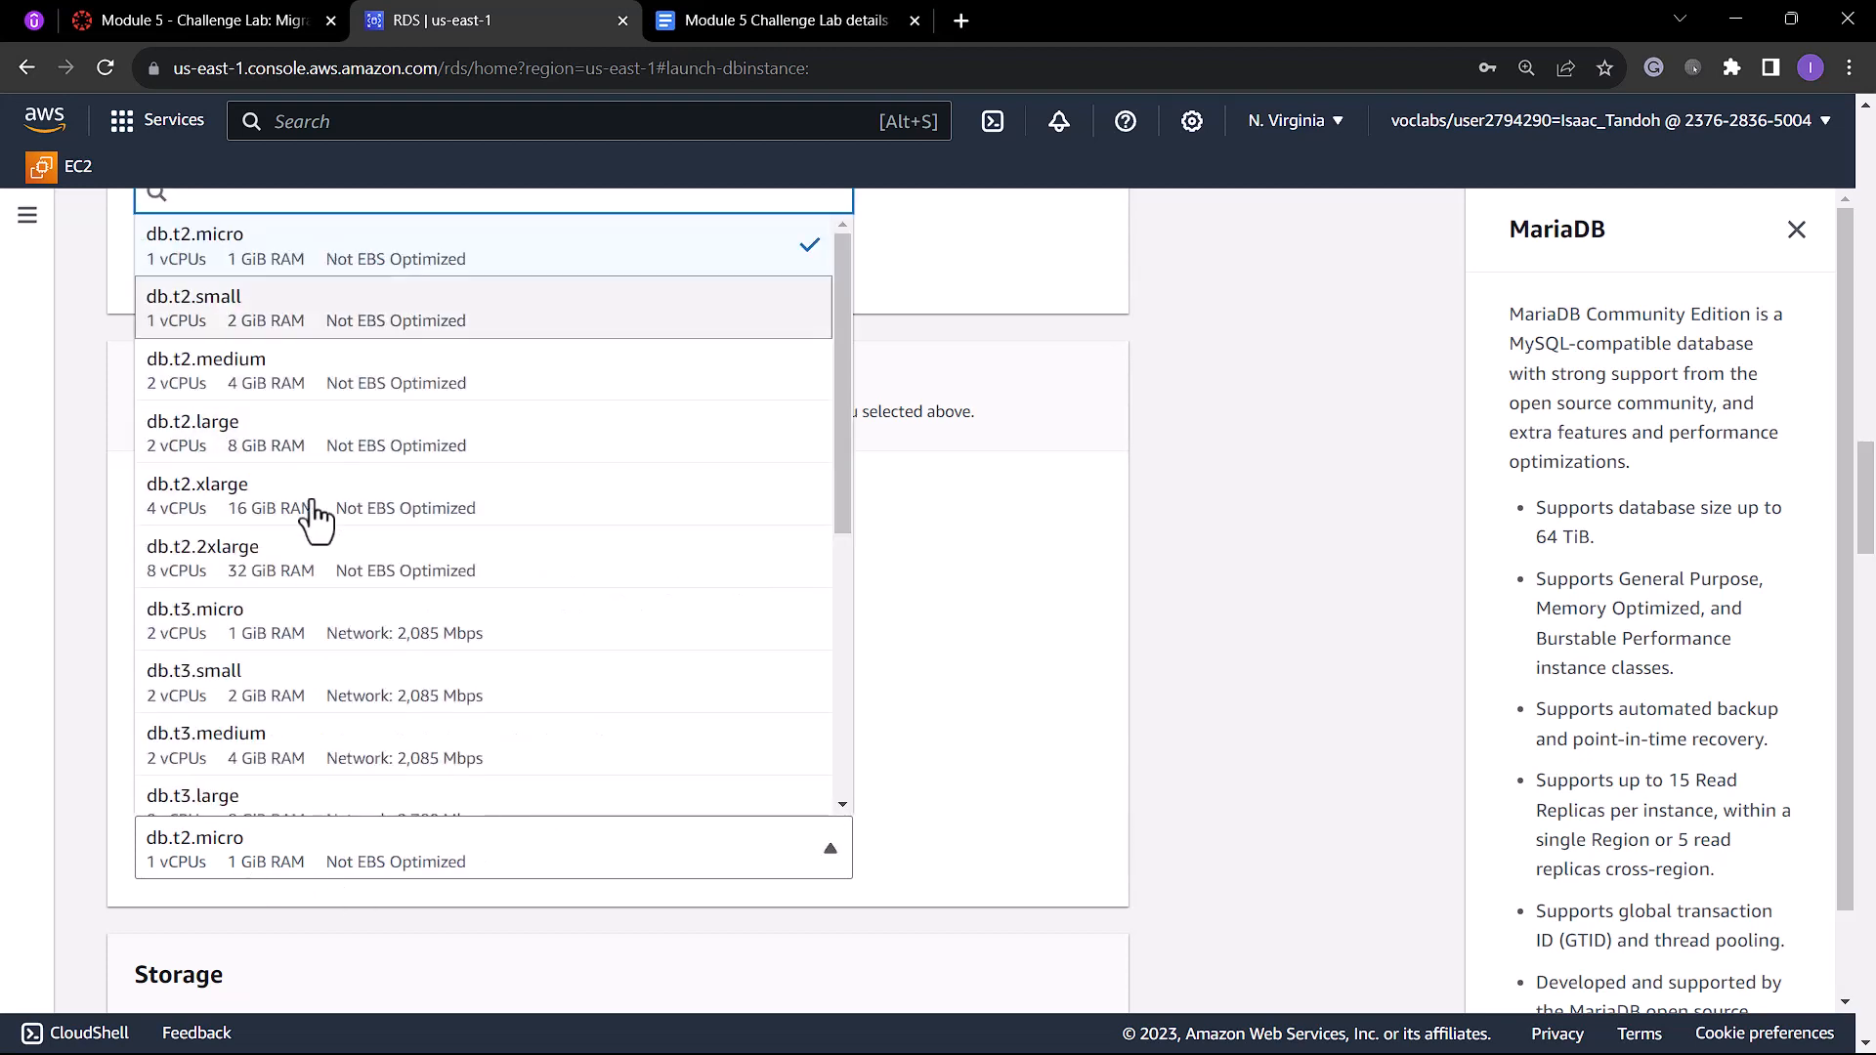
click(321, 264)
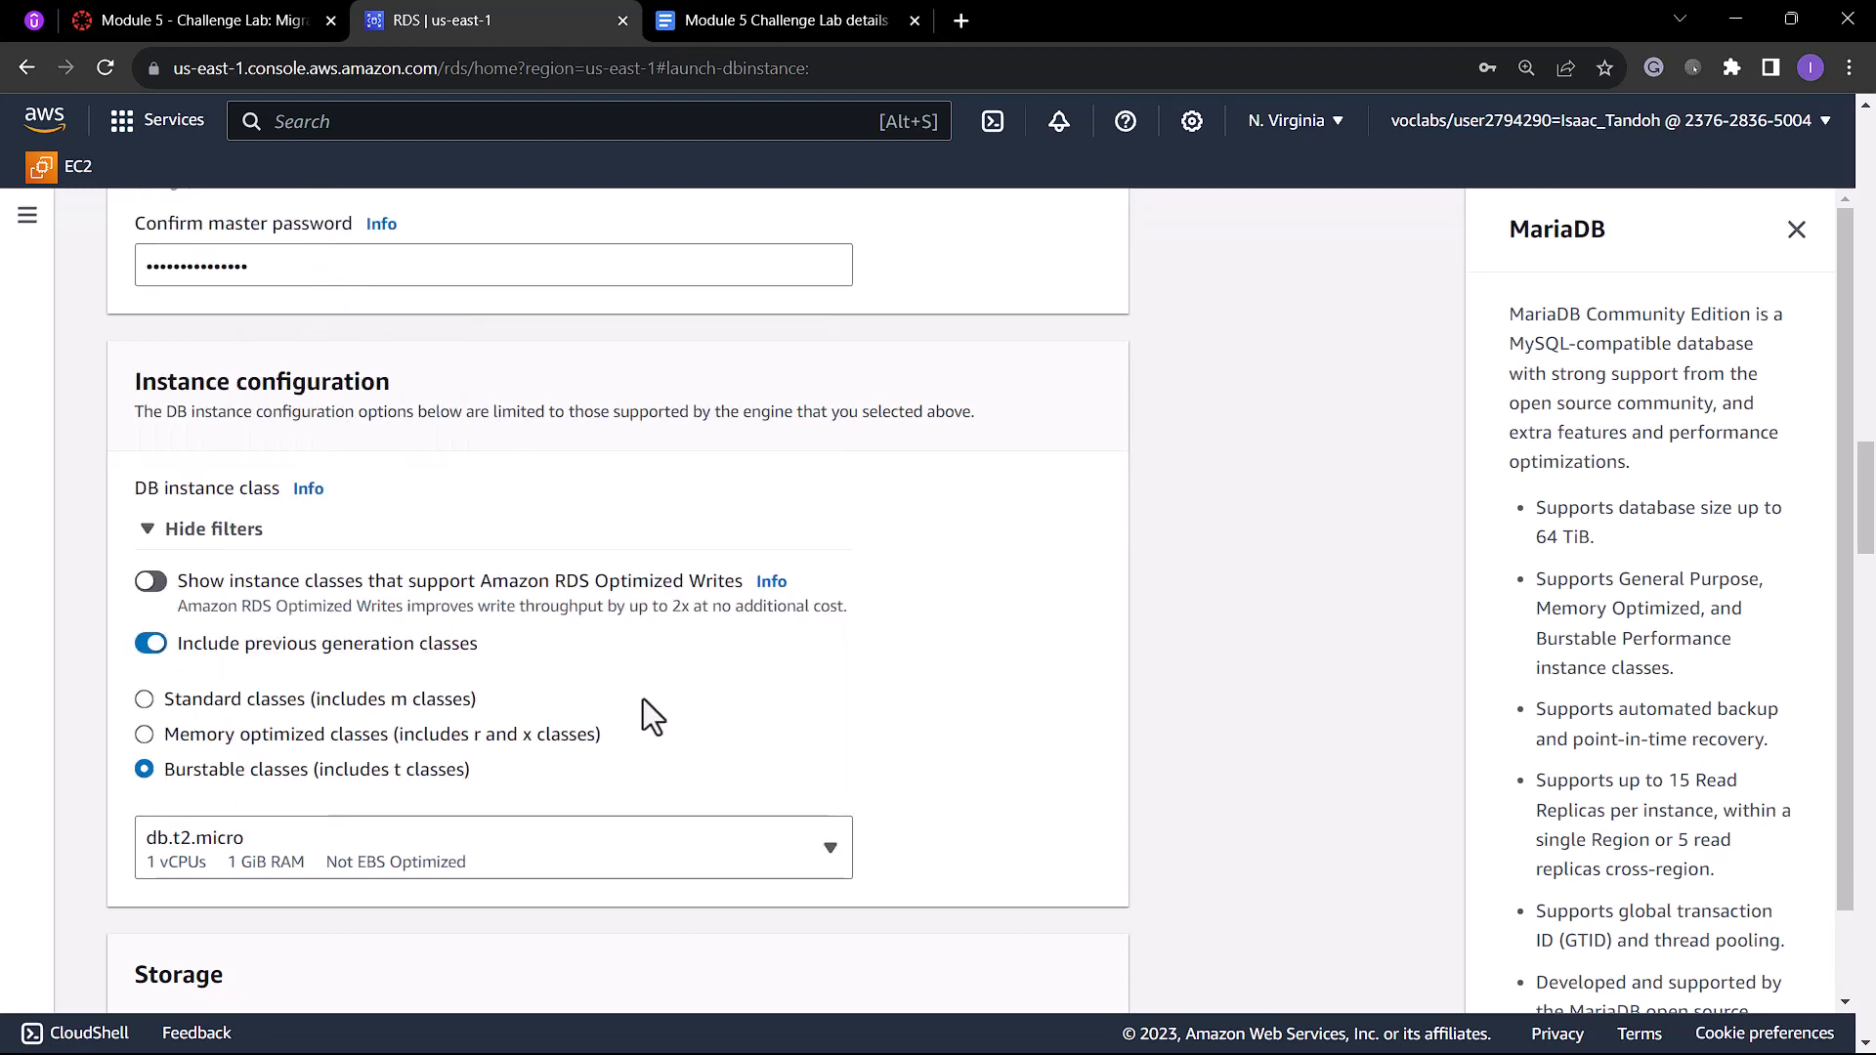
Set the allocated storage to 20 GiB.
scroll(643, 699, down, 3)
scroll(785, 713, down, 1)
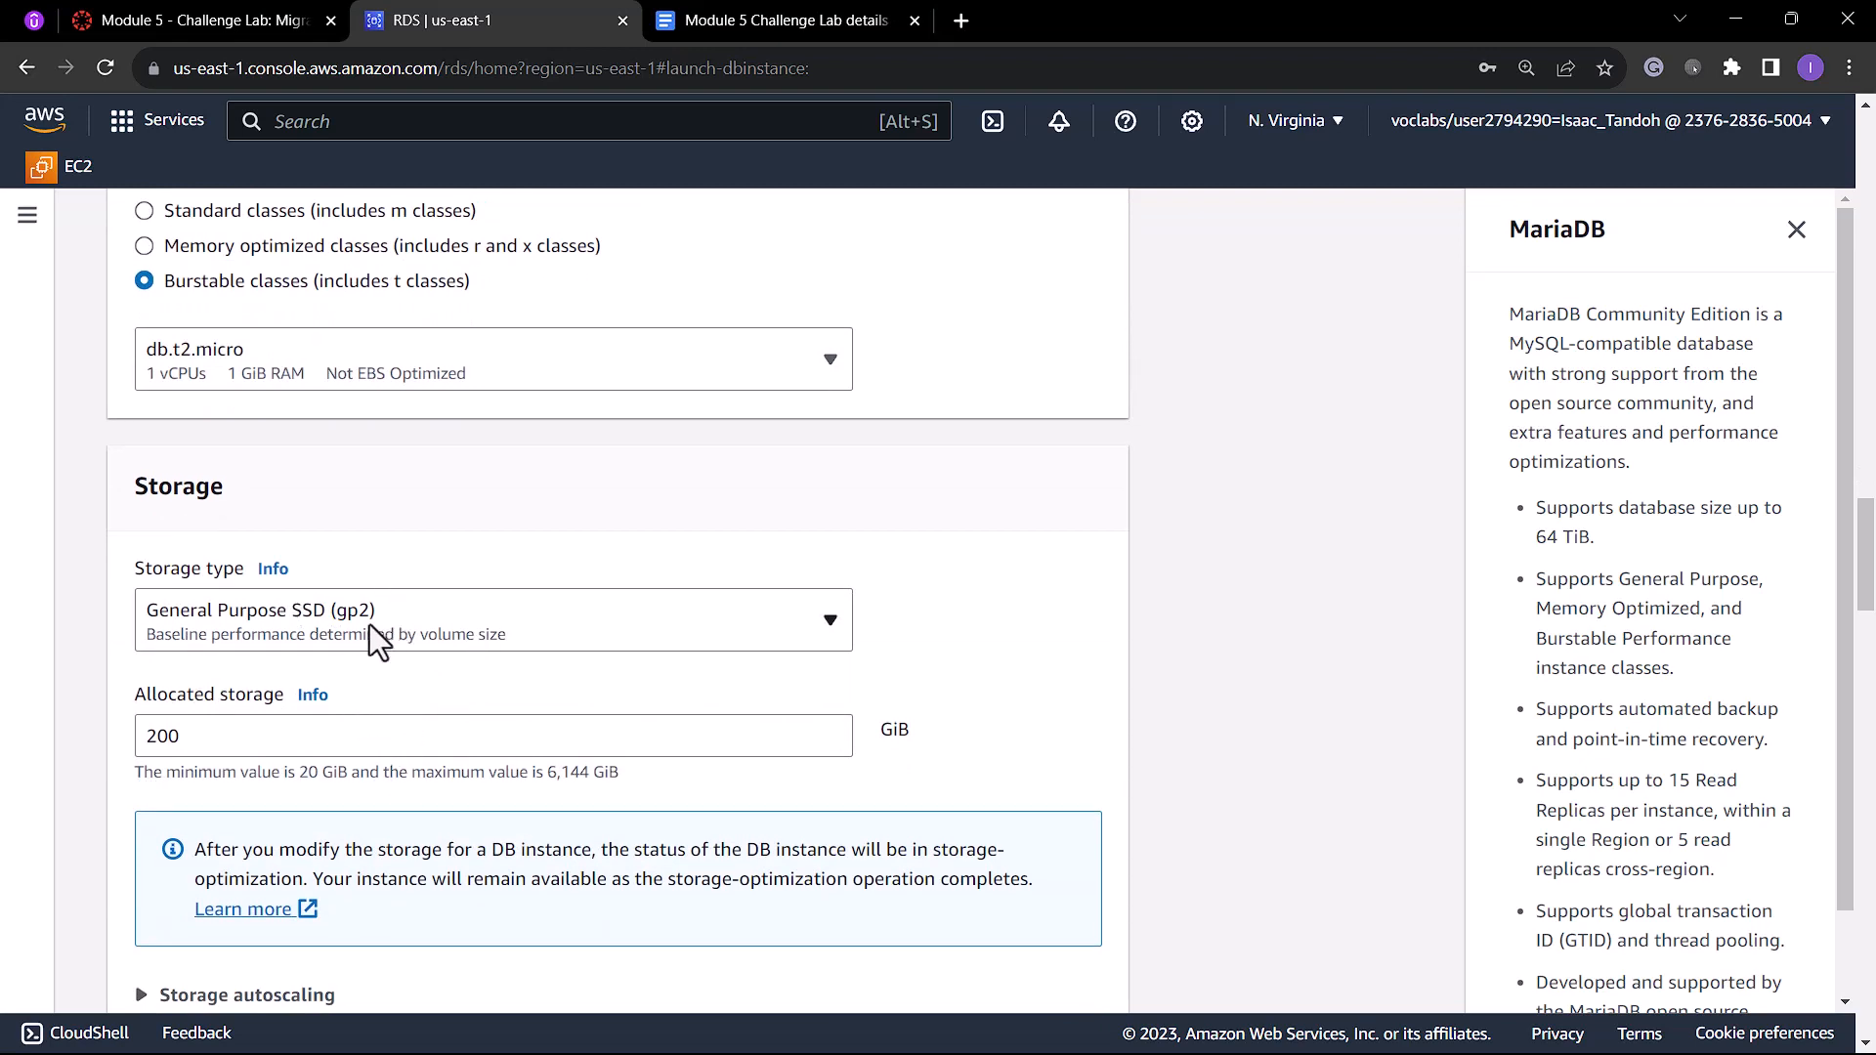
click(220, 739)
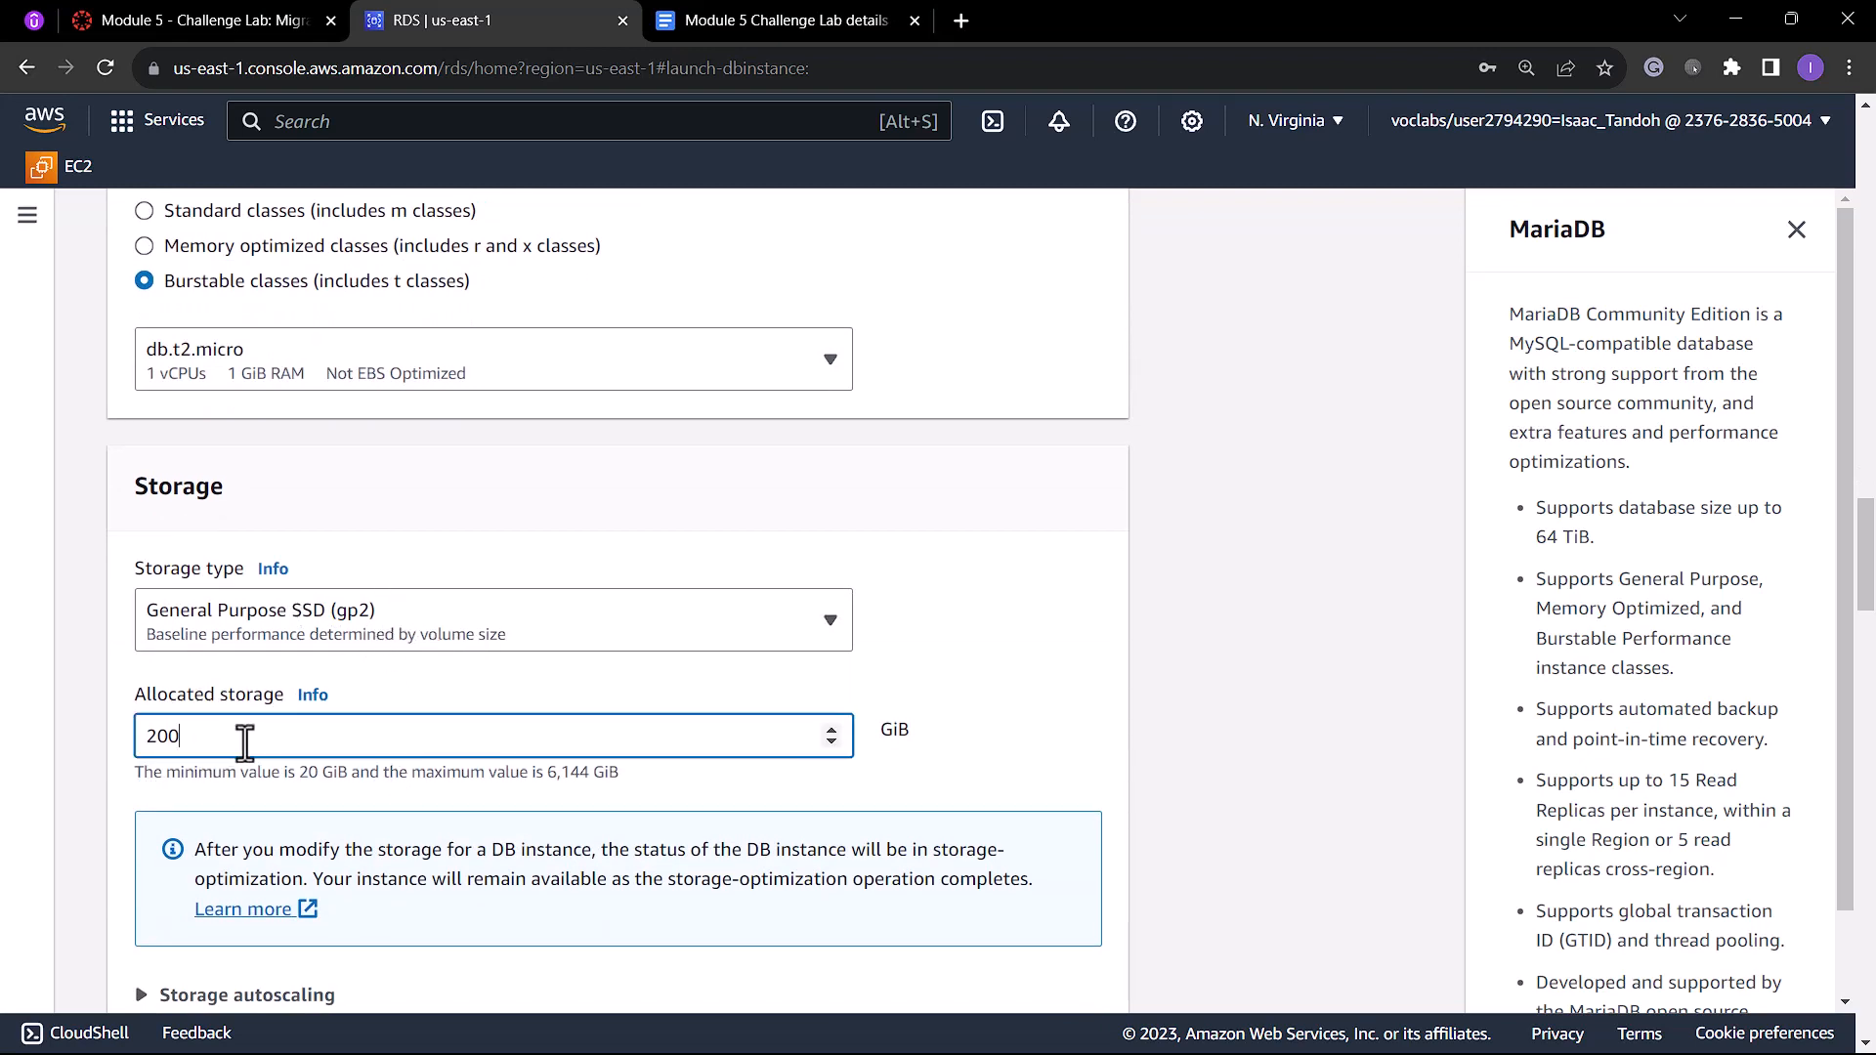
key(BackSpace)
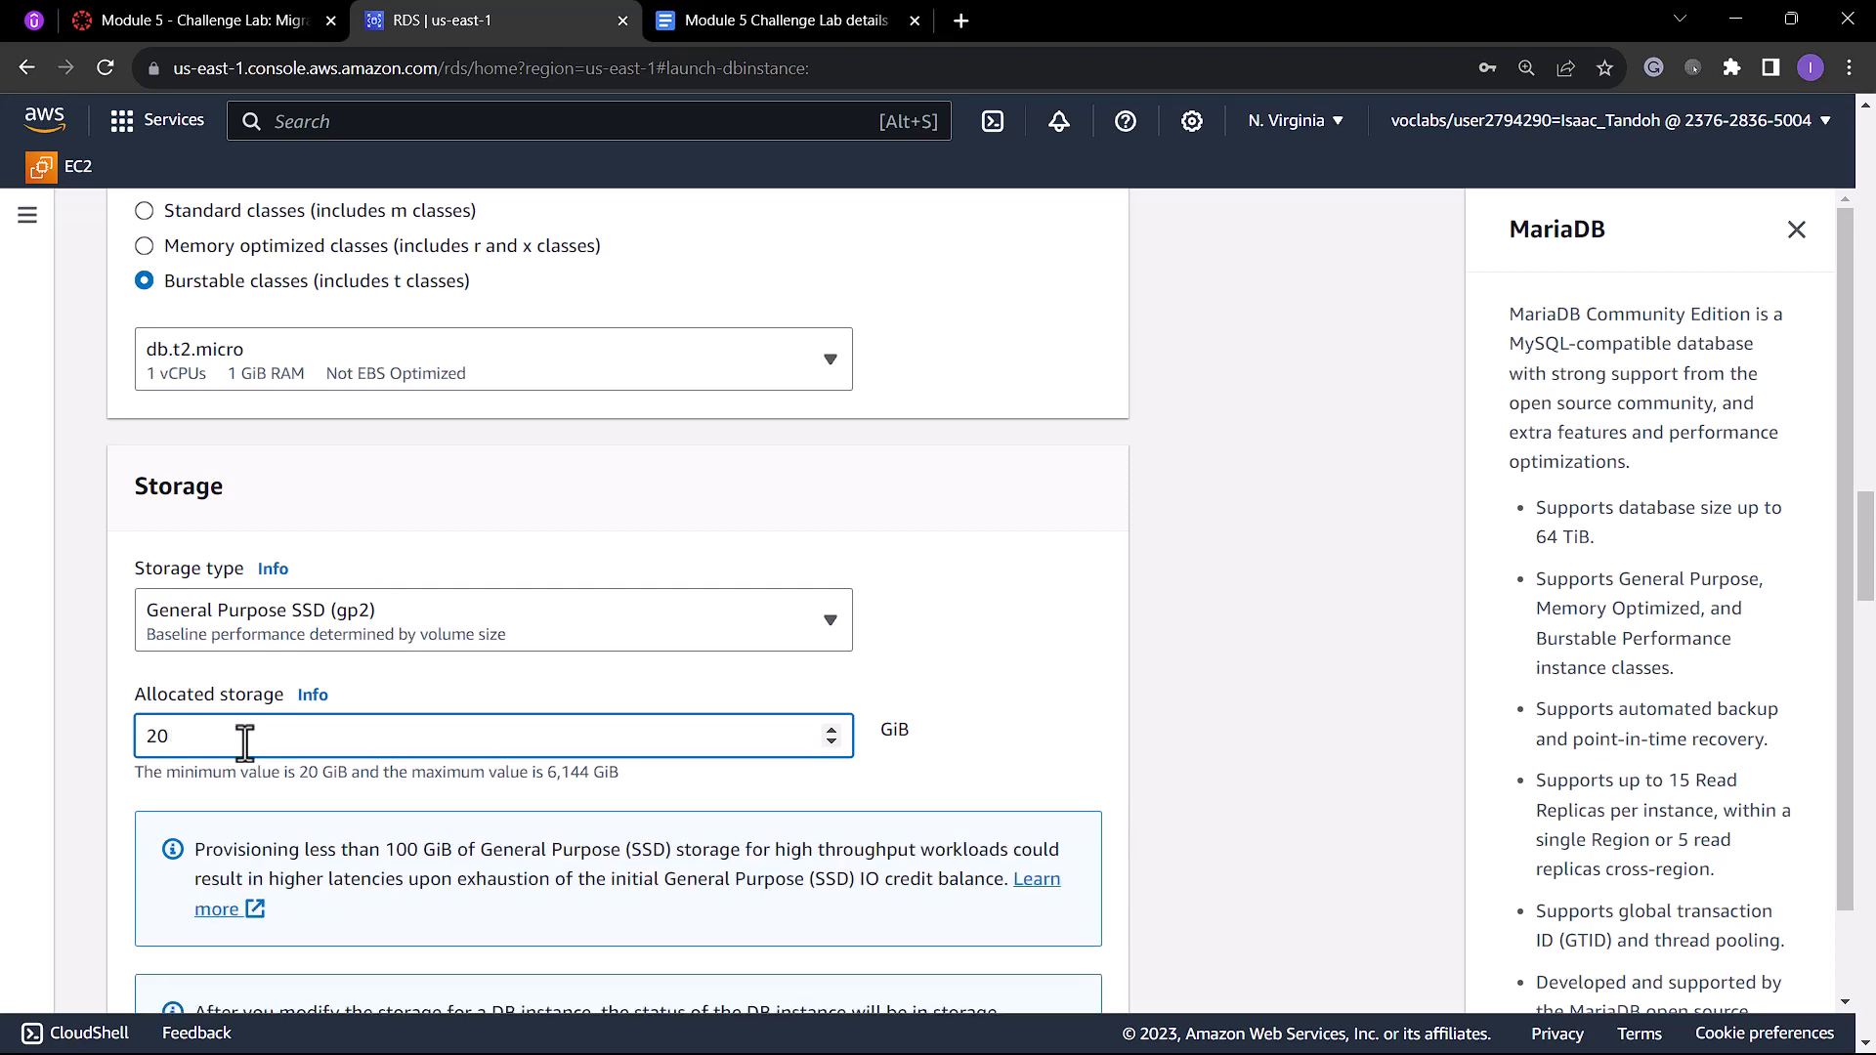
Review the storage autoscaling settings, collapse them again and check the Multi-AZ deployment option.
scroll(975, 729, down, 5)
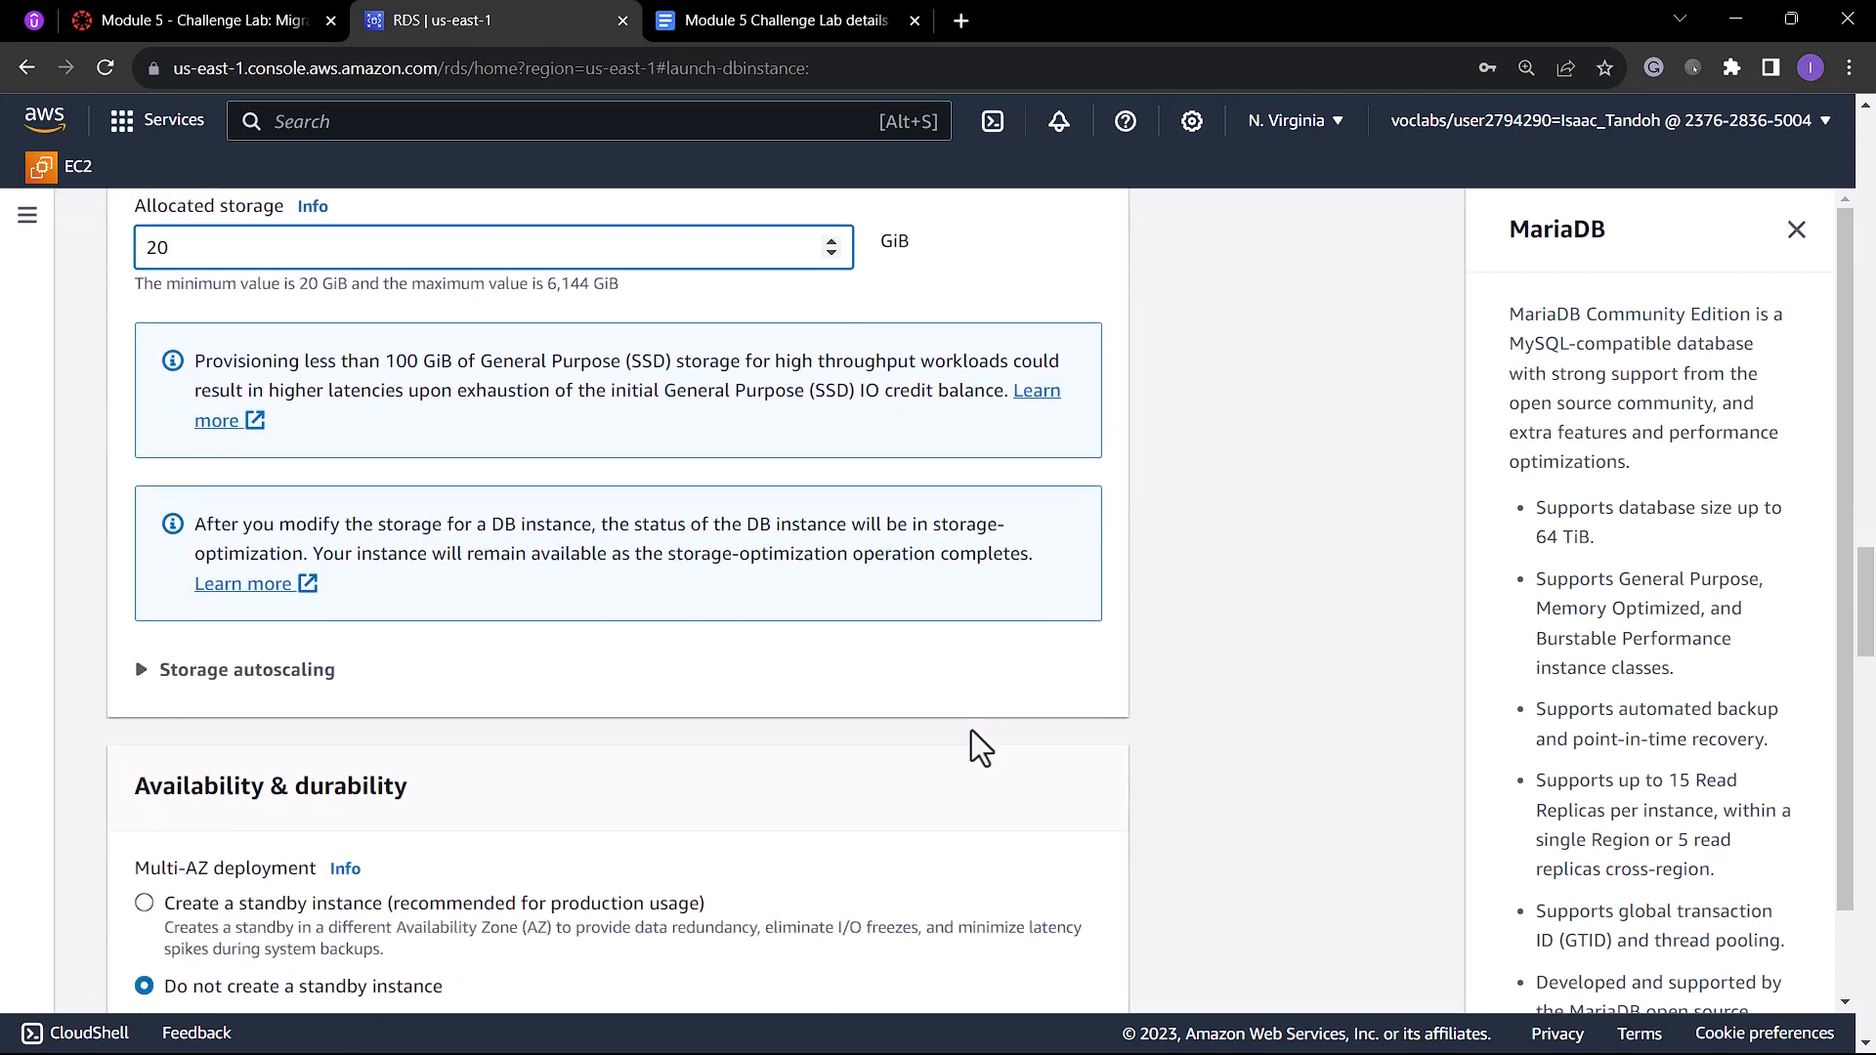
click(144, 671)
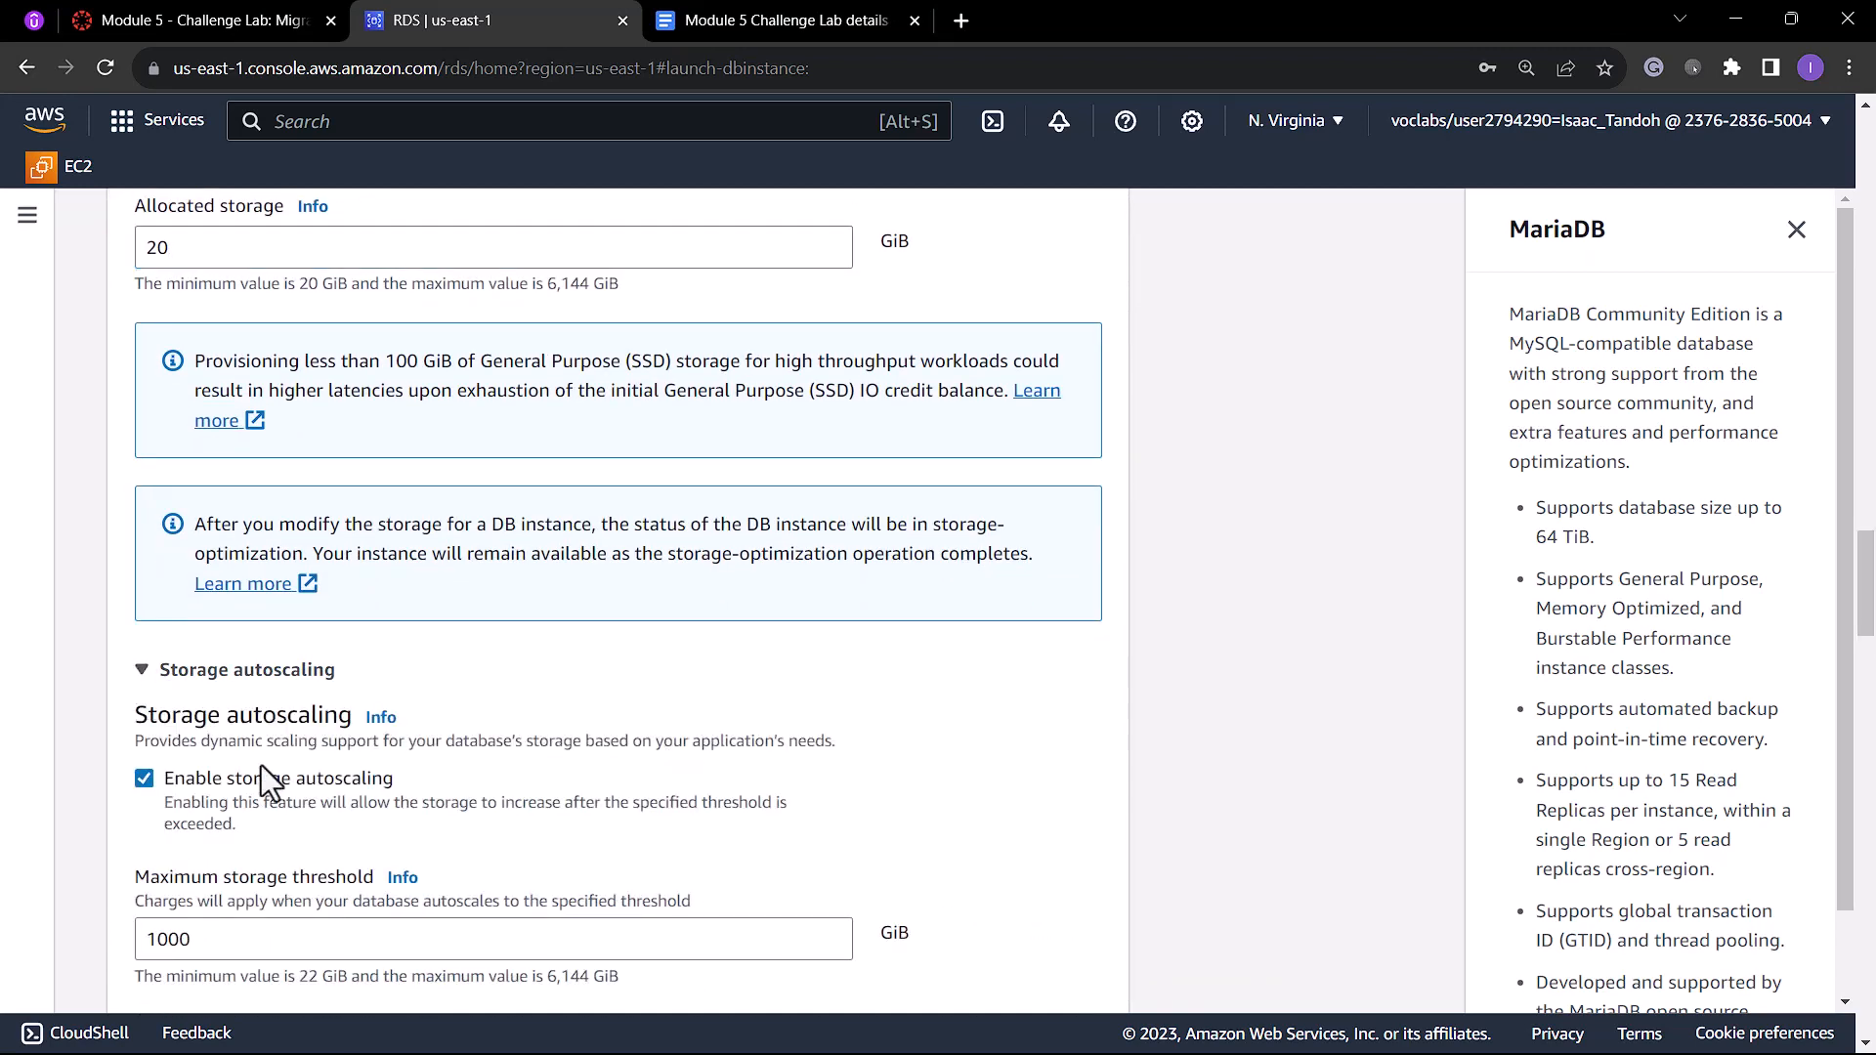
scroll(261, 768, down, 3)
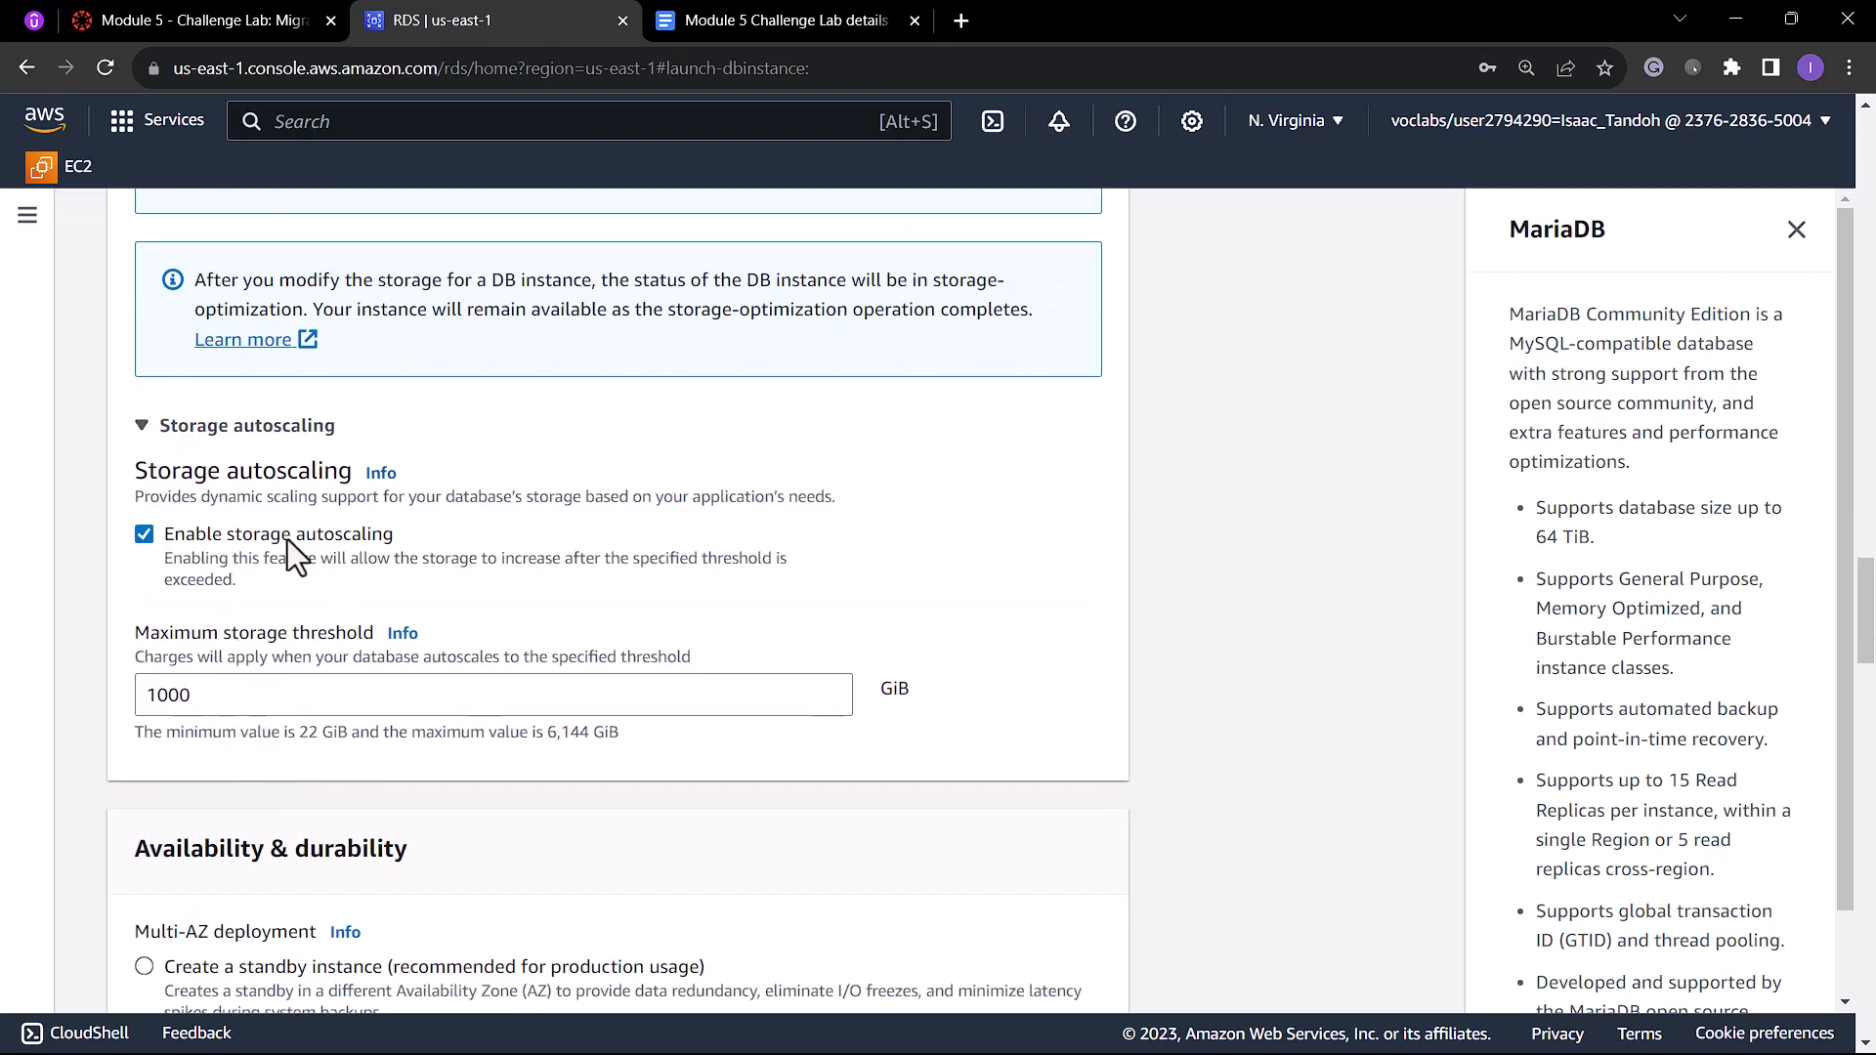
click(147, 428)
scroll(741, 684, down, 1)
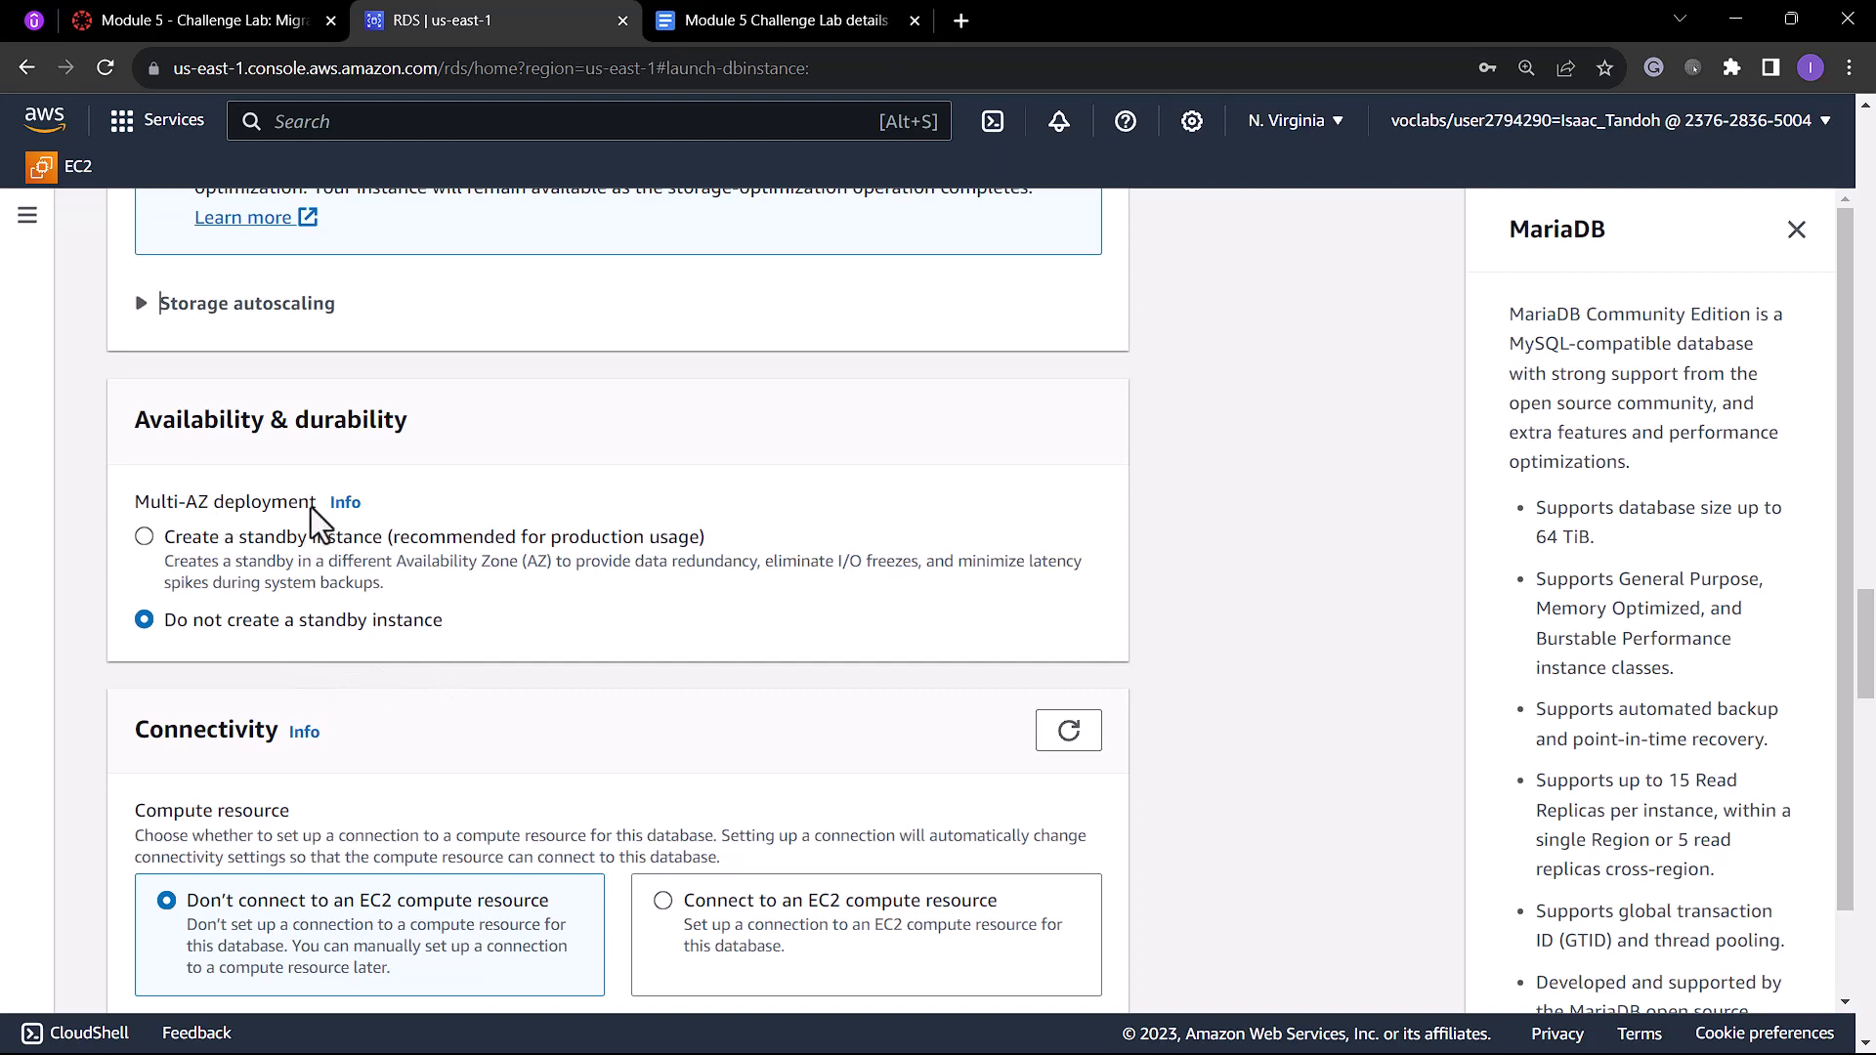
Place the DB instance in the Lab VPC with lab-db-subnet-group as its DB subnet group.
scroll(314, 518, down, 4)
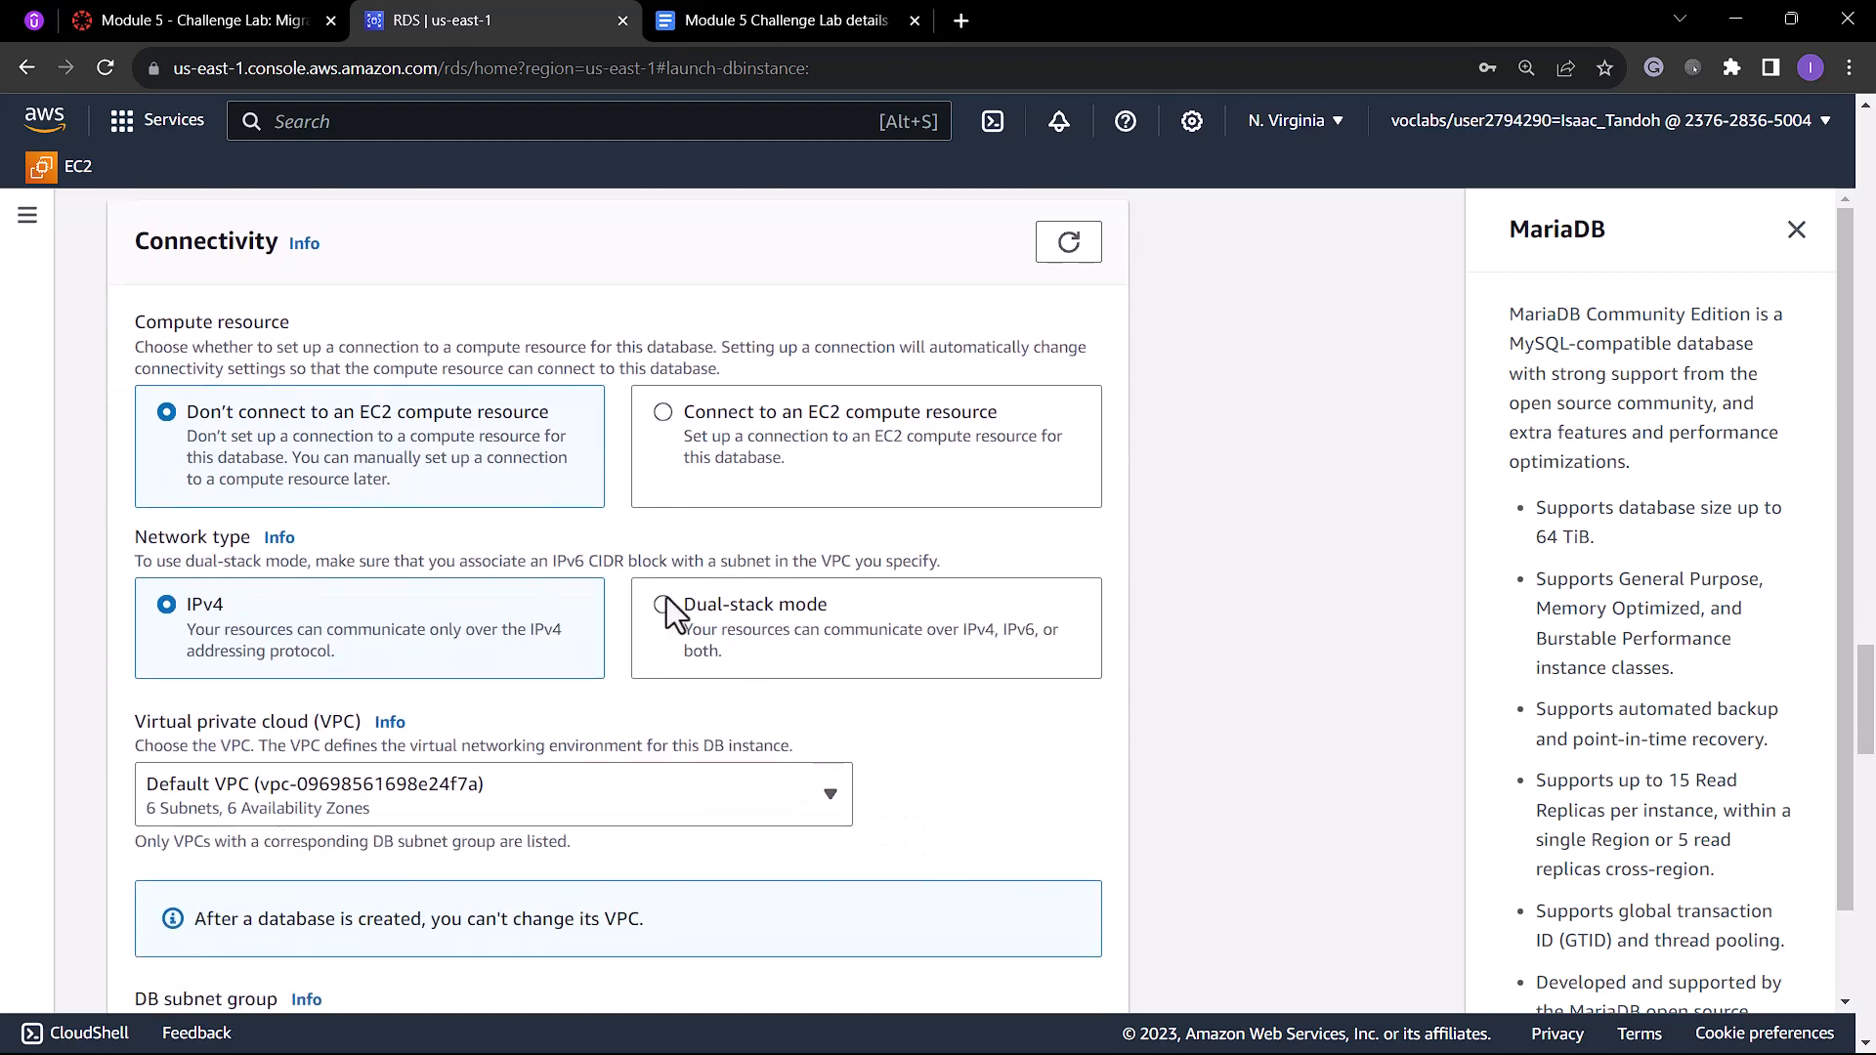
scroll(670, 611, down, 2)
click(397, 573)
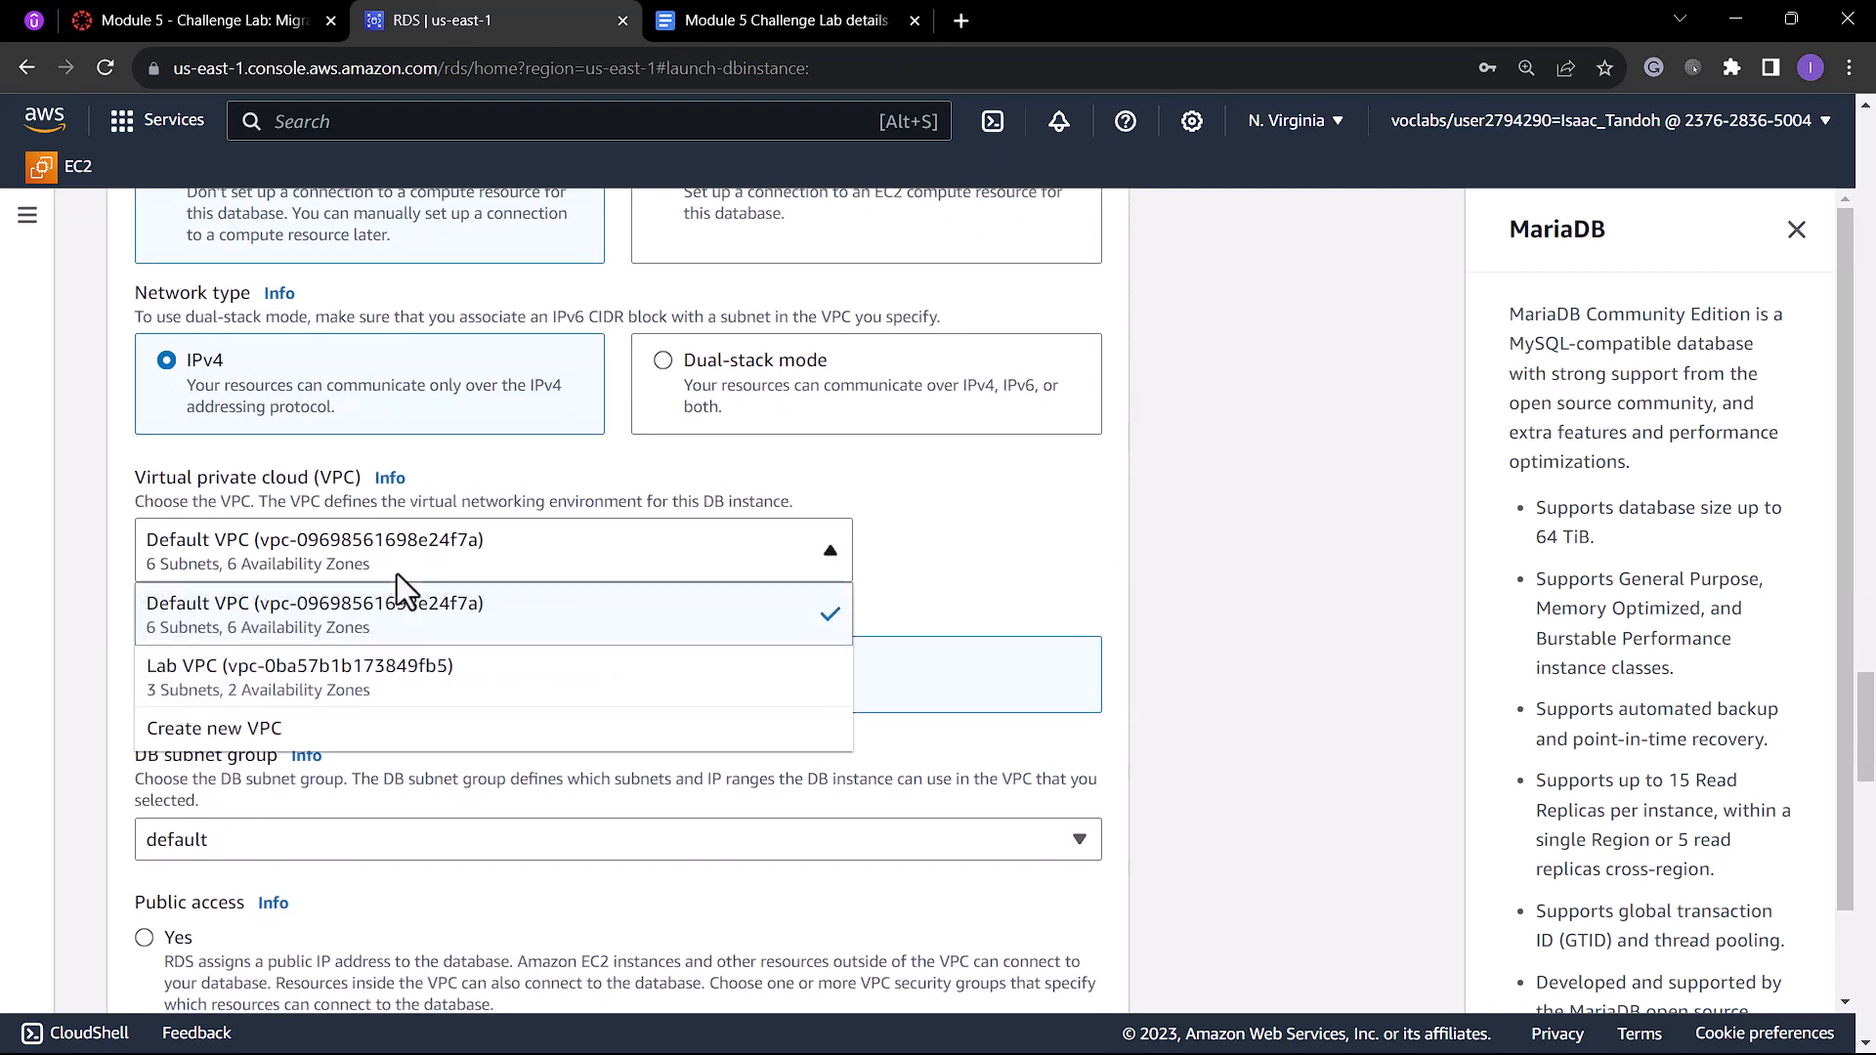
click(251, 698)
scroll(820, 689, down, 2)
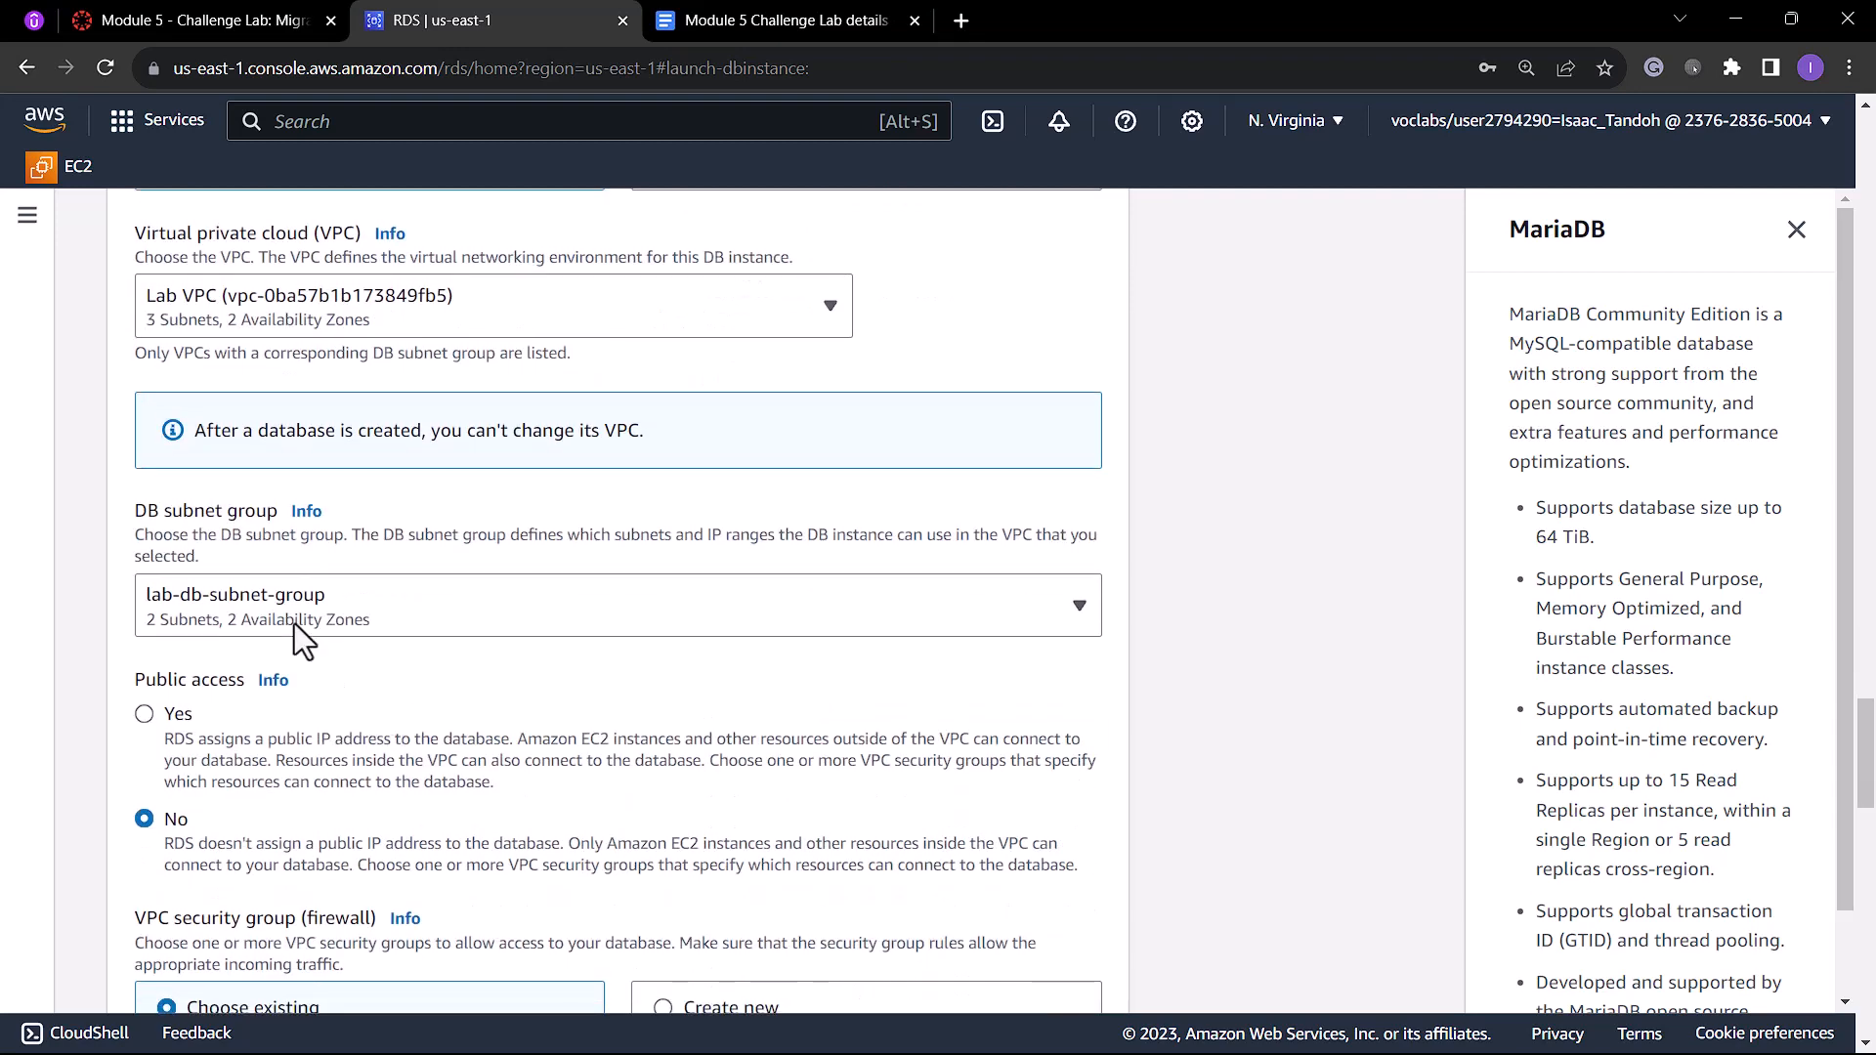
click(288, 601)
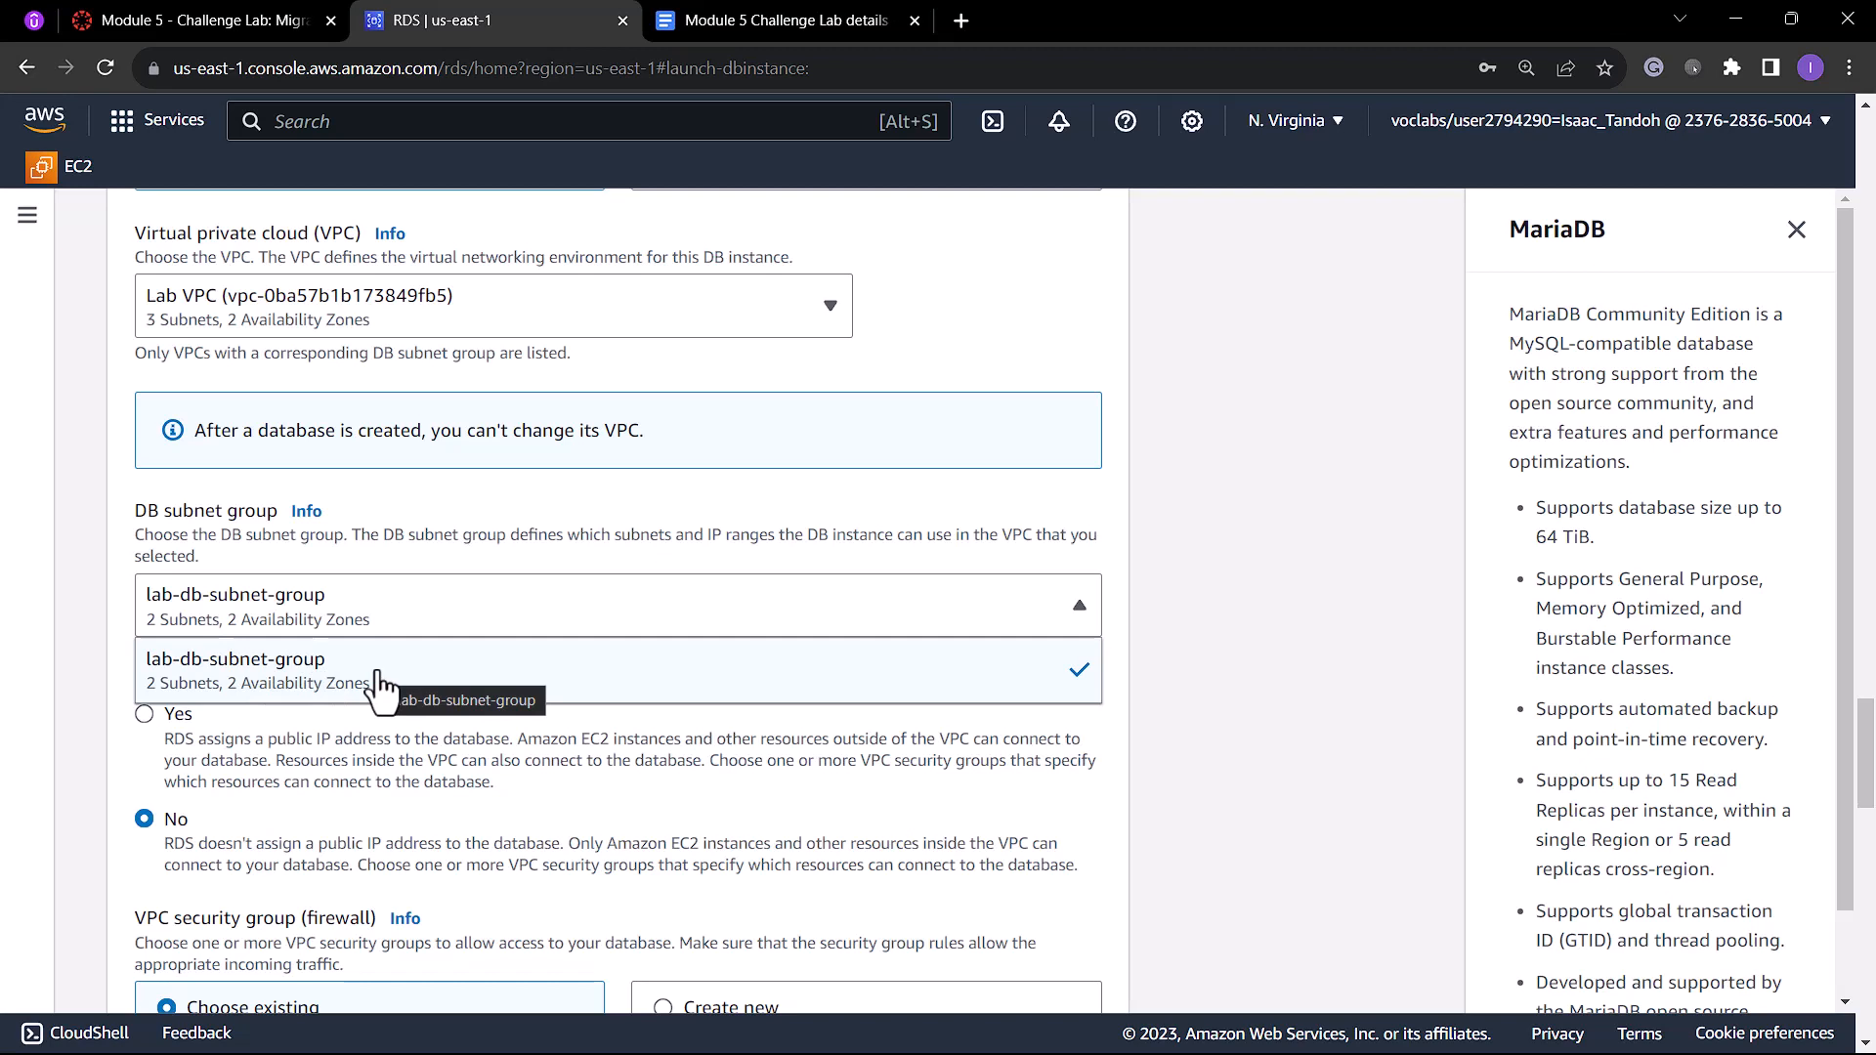
click(348, 653)
Replace the default VPC security group with the existing dbSG group, leaving public access off.
scroll(448, 645, down, 1)
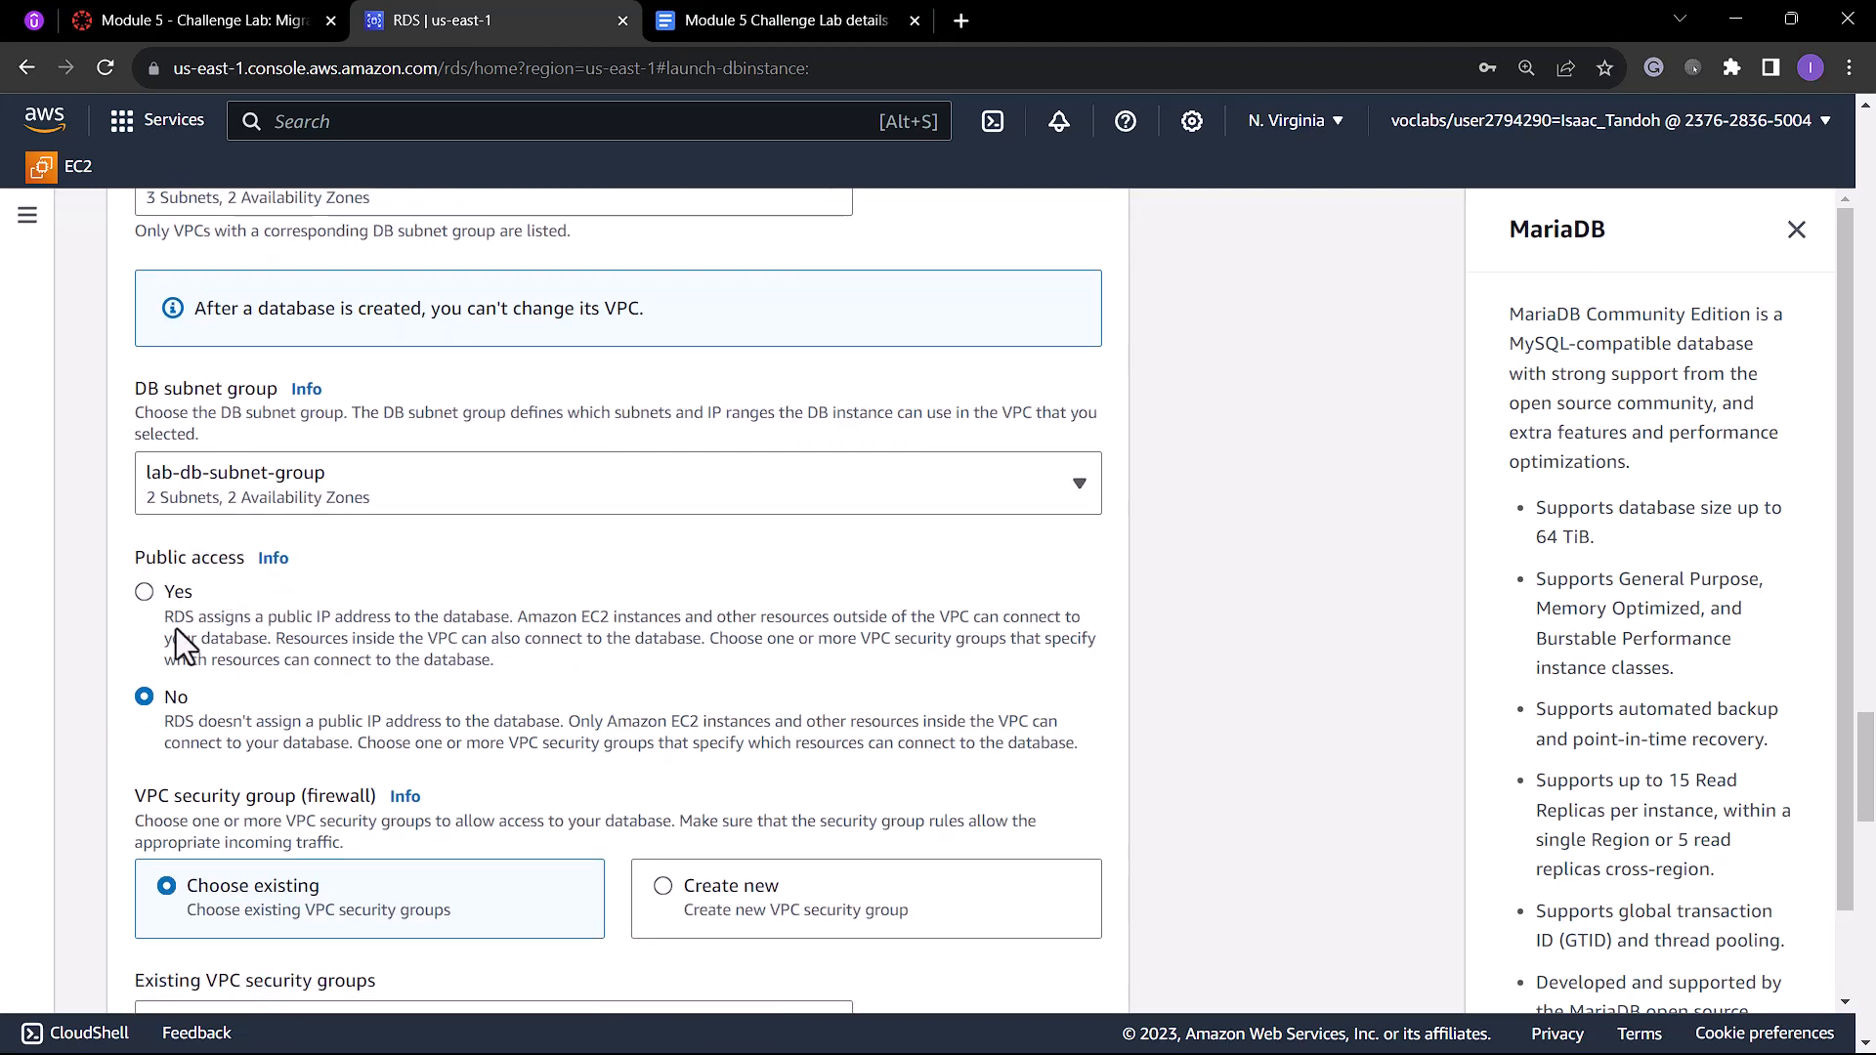
scroll(176, 629, down, 3)
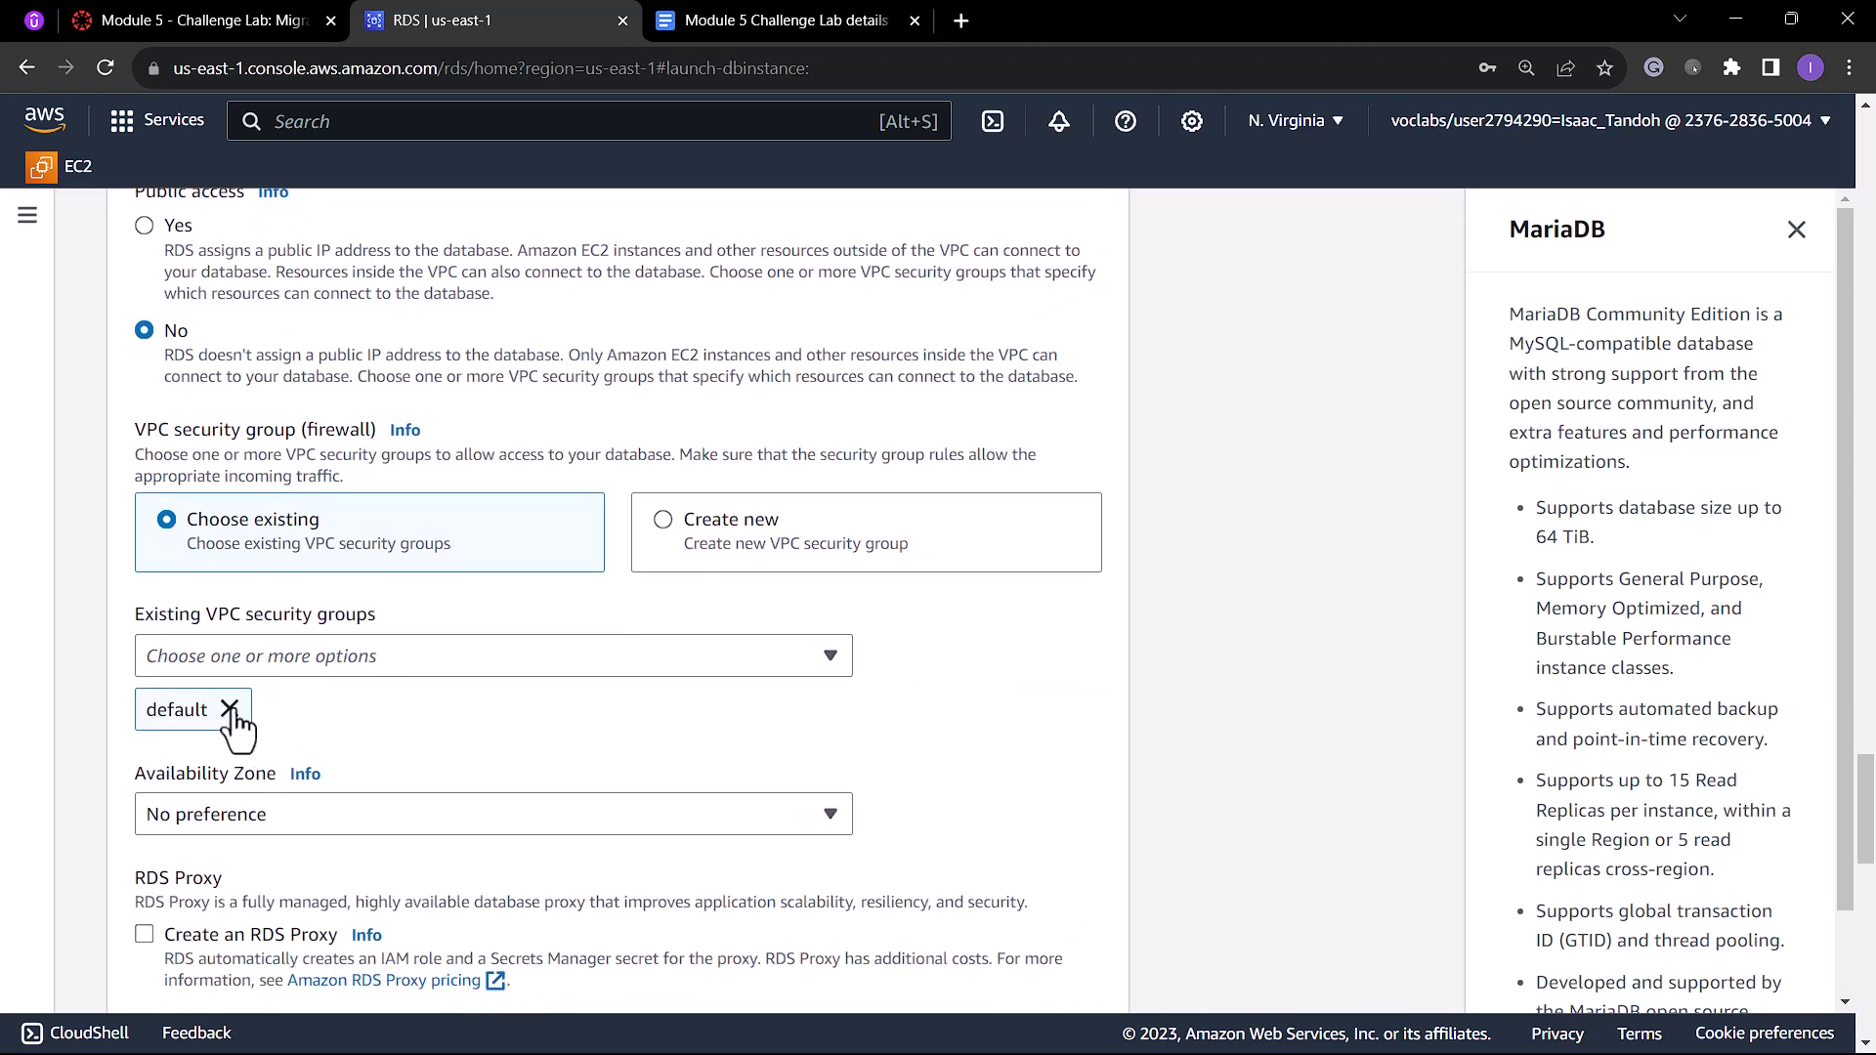
click(229, 709)
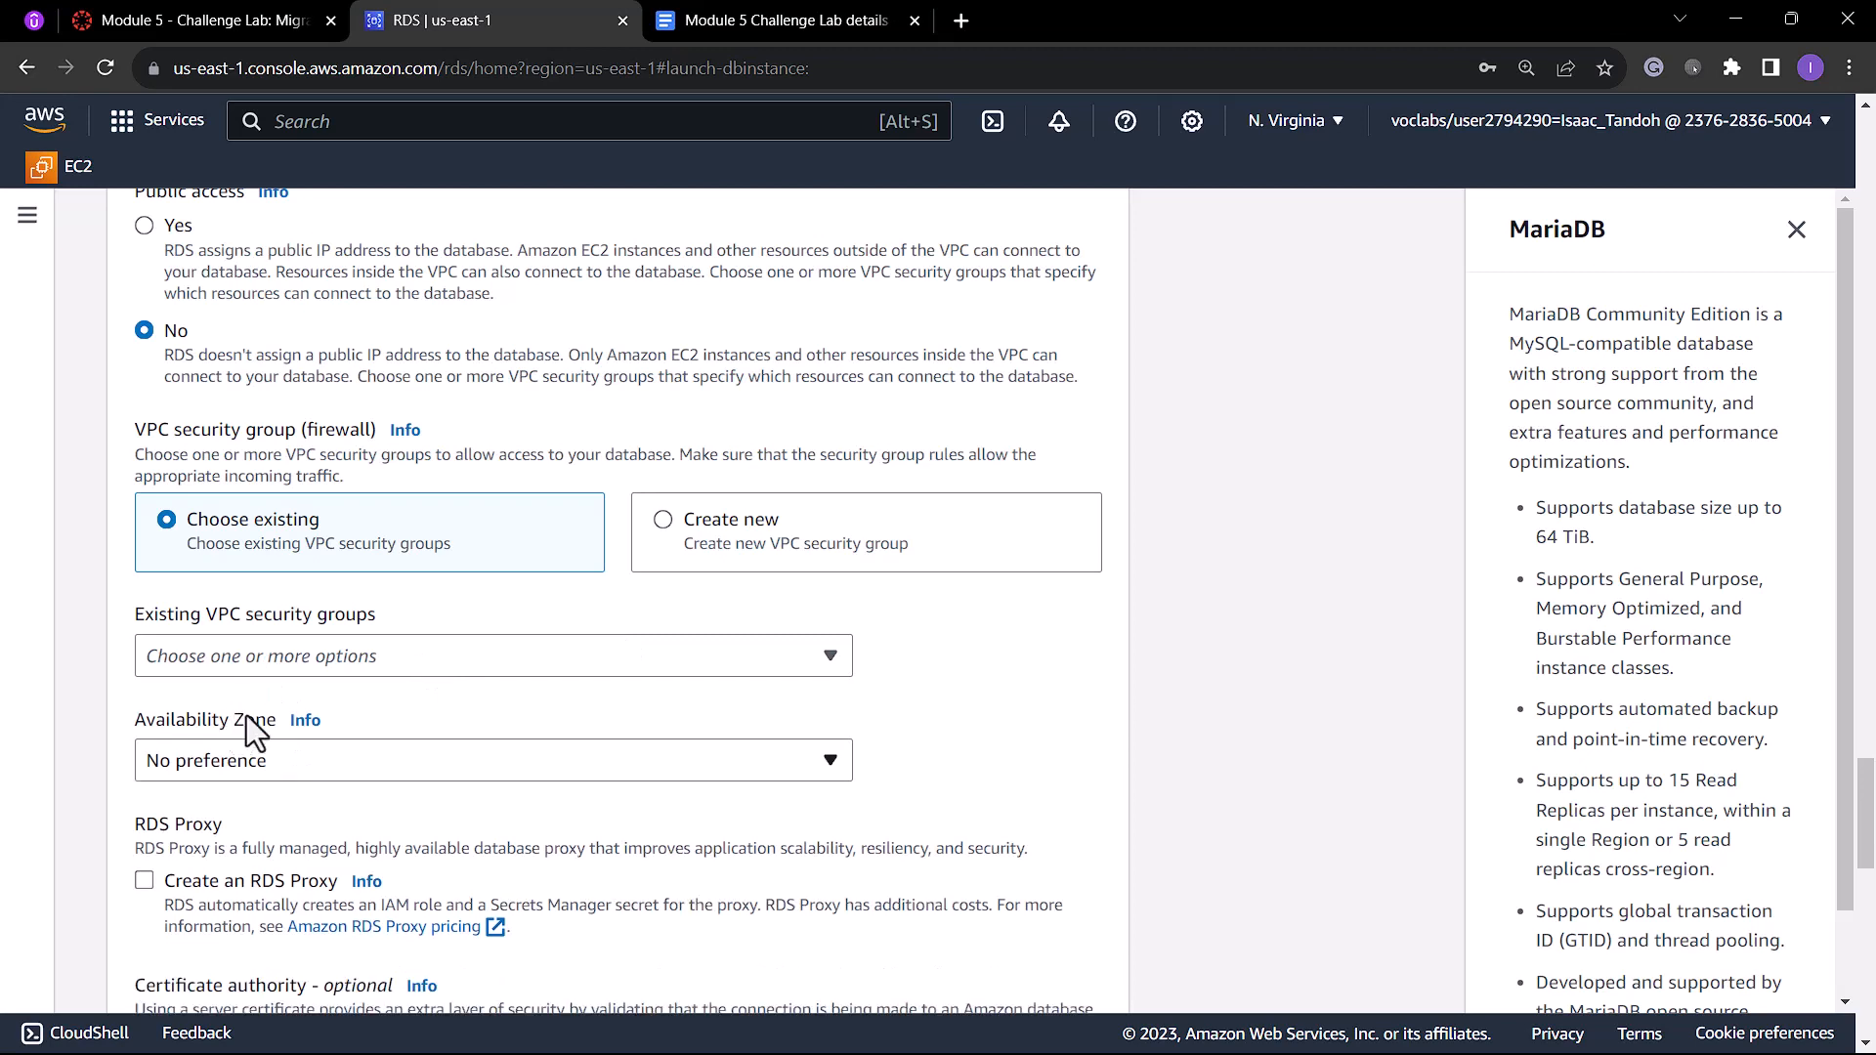
click(652, 657)
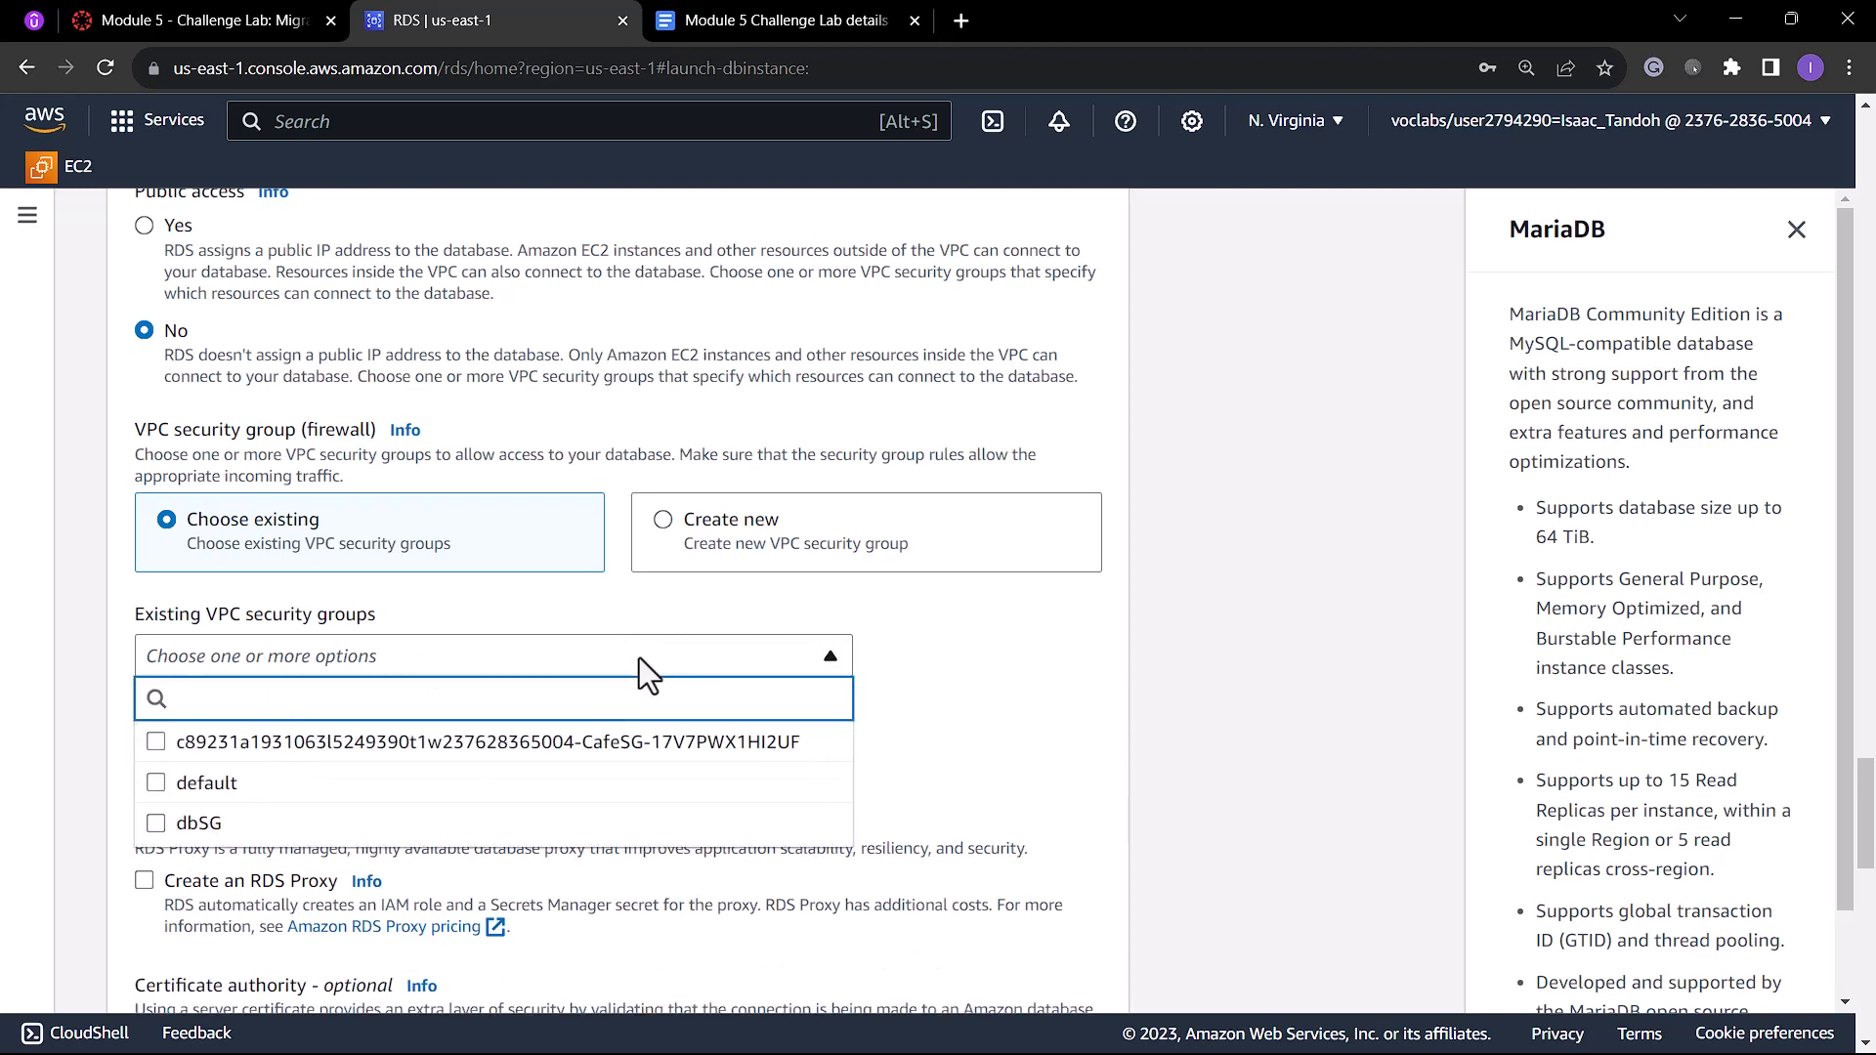
click(156, 826)
click(874, 708)
Set the instance's Availability Zone to us-east-1a.
scroll(260, 674, down, 1)
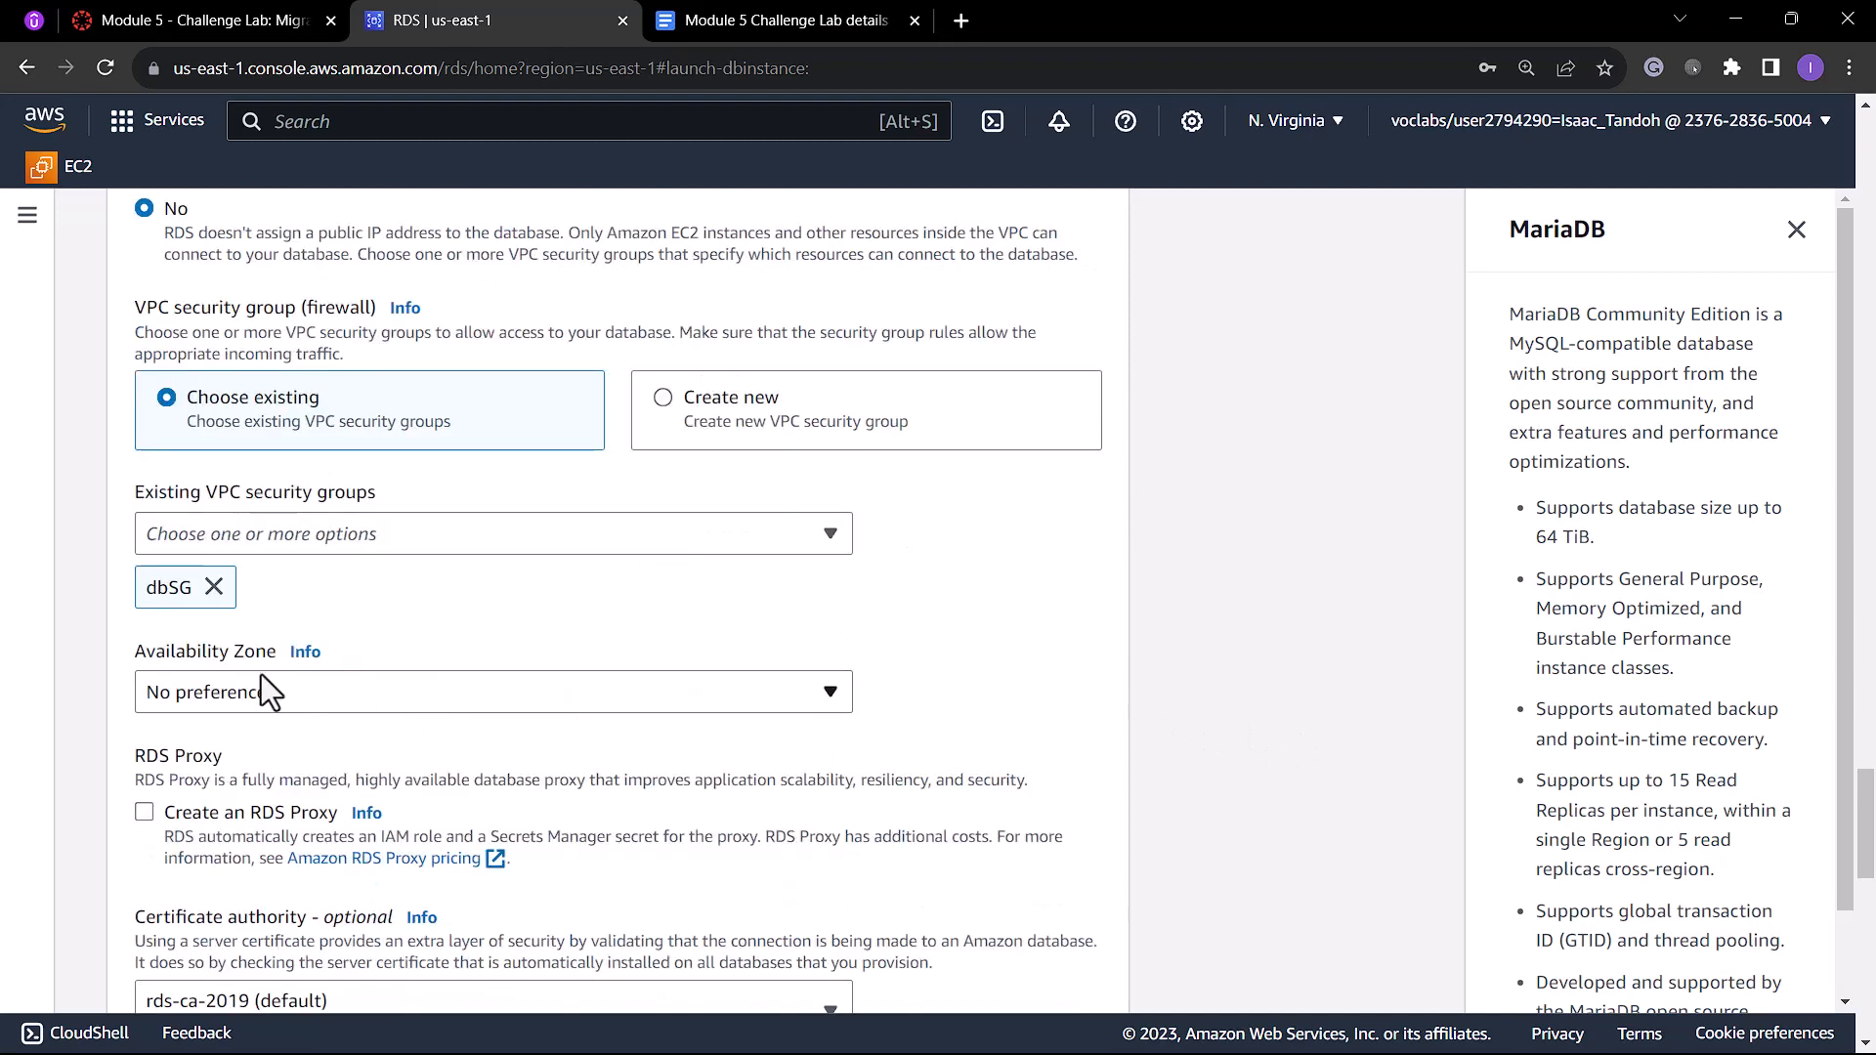
click(295, 690)
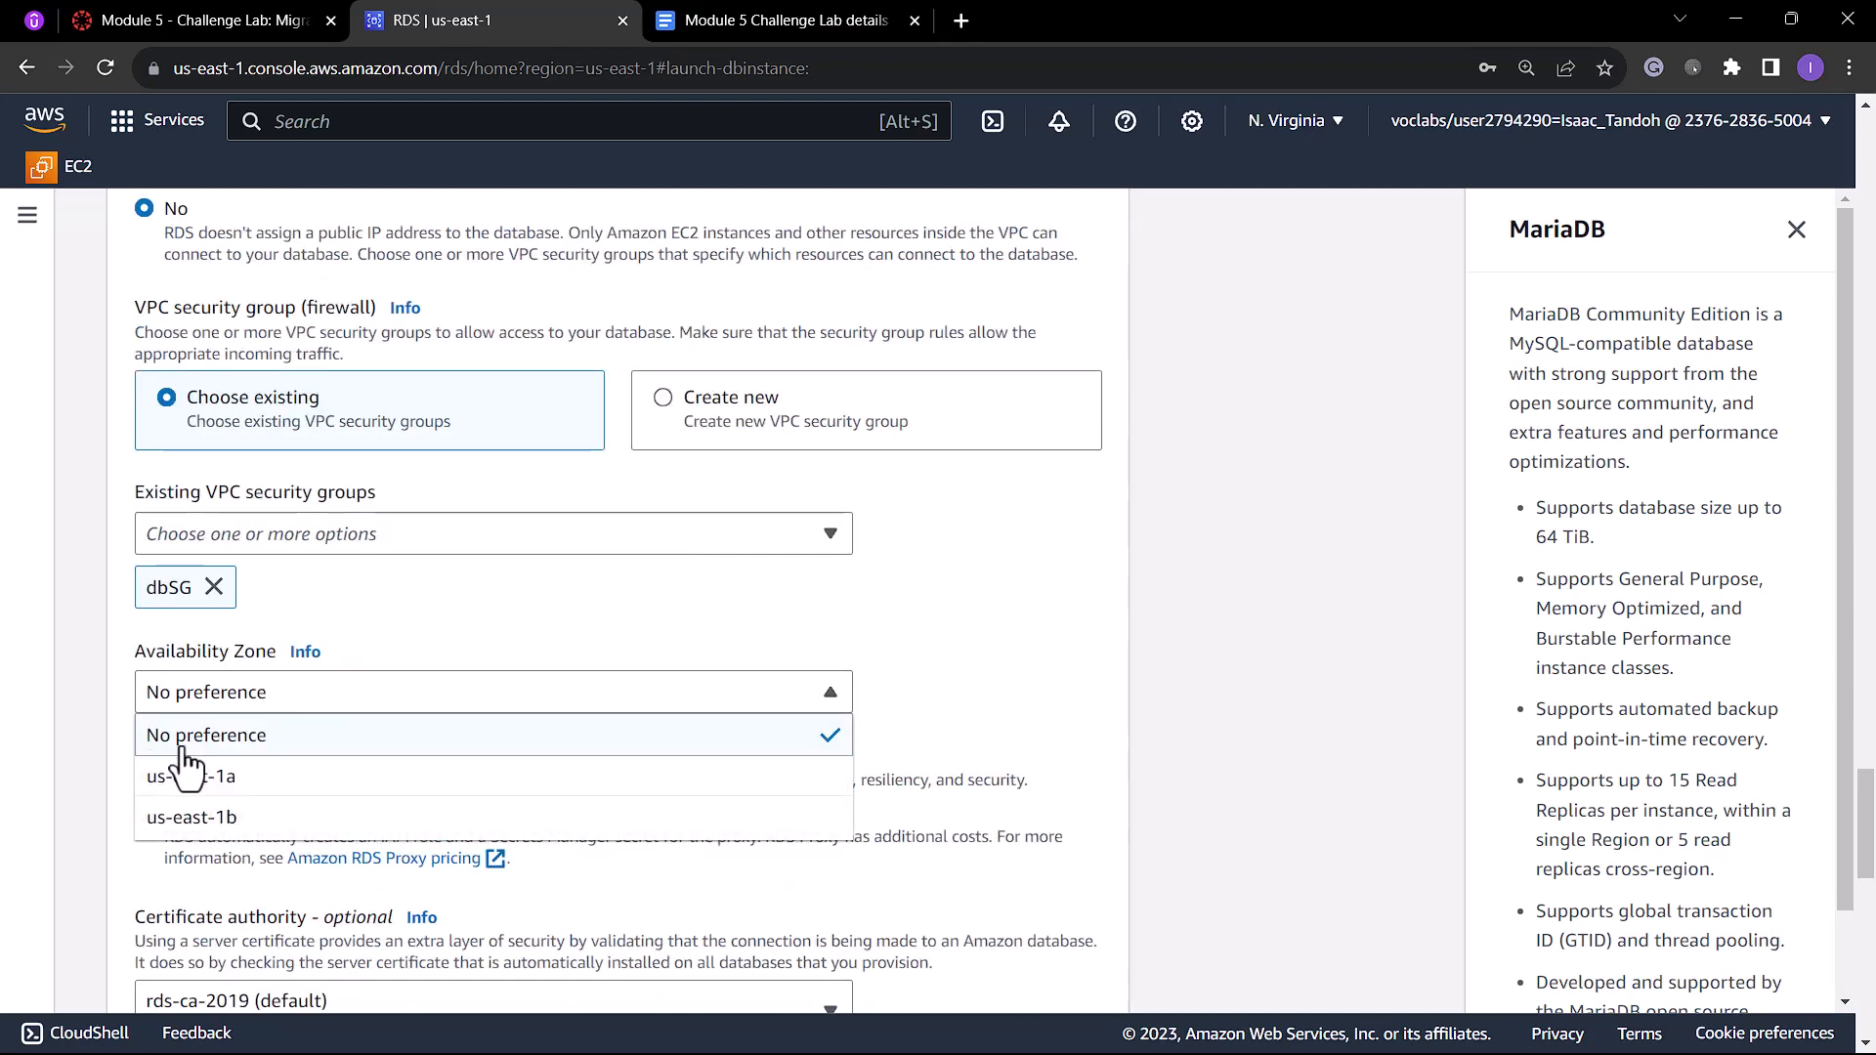
click(182, 778)
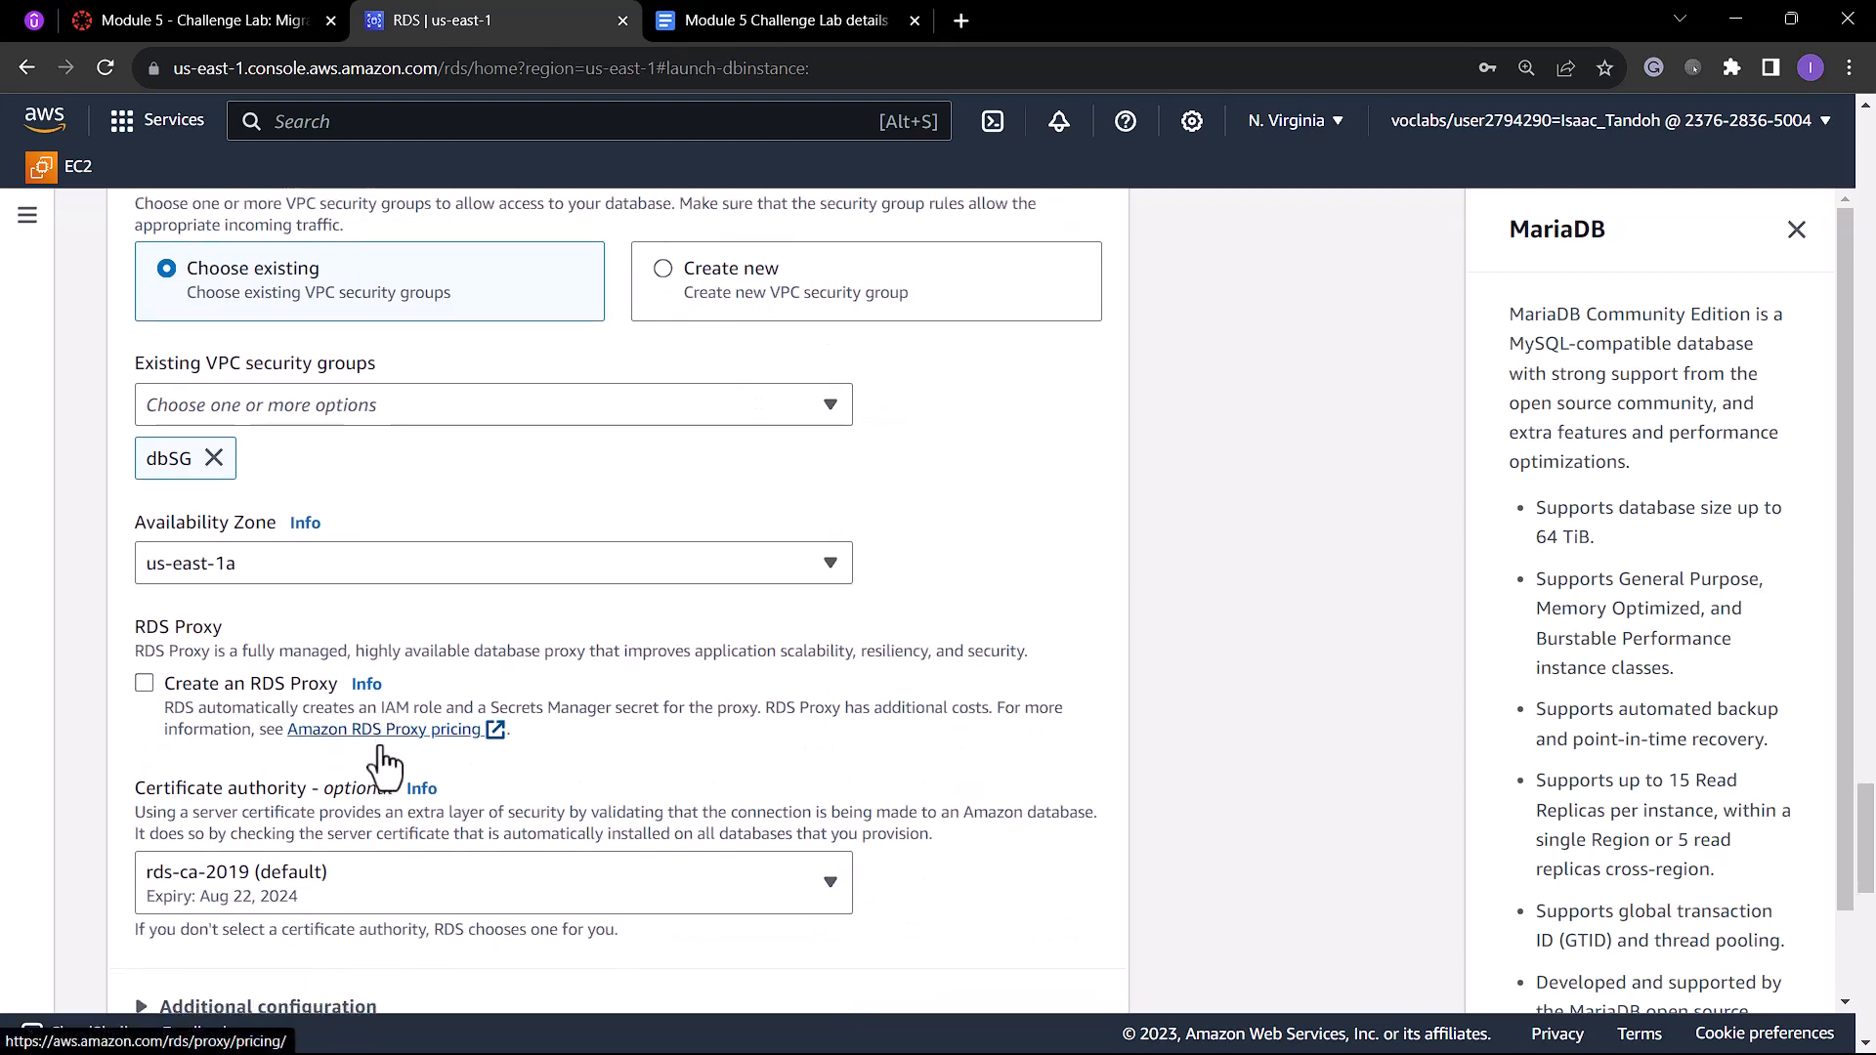
Check the database port in the additional connectivity configuration and collapse that section again.
scroll(382, 748, down, 1)
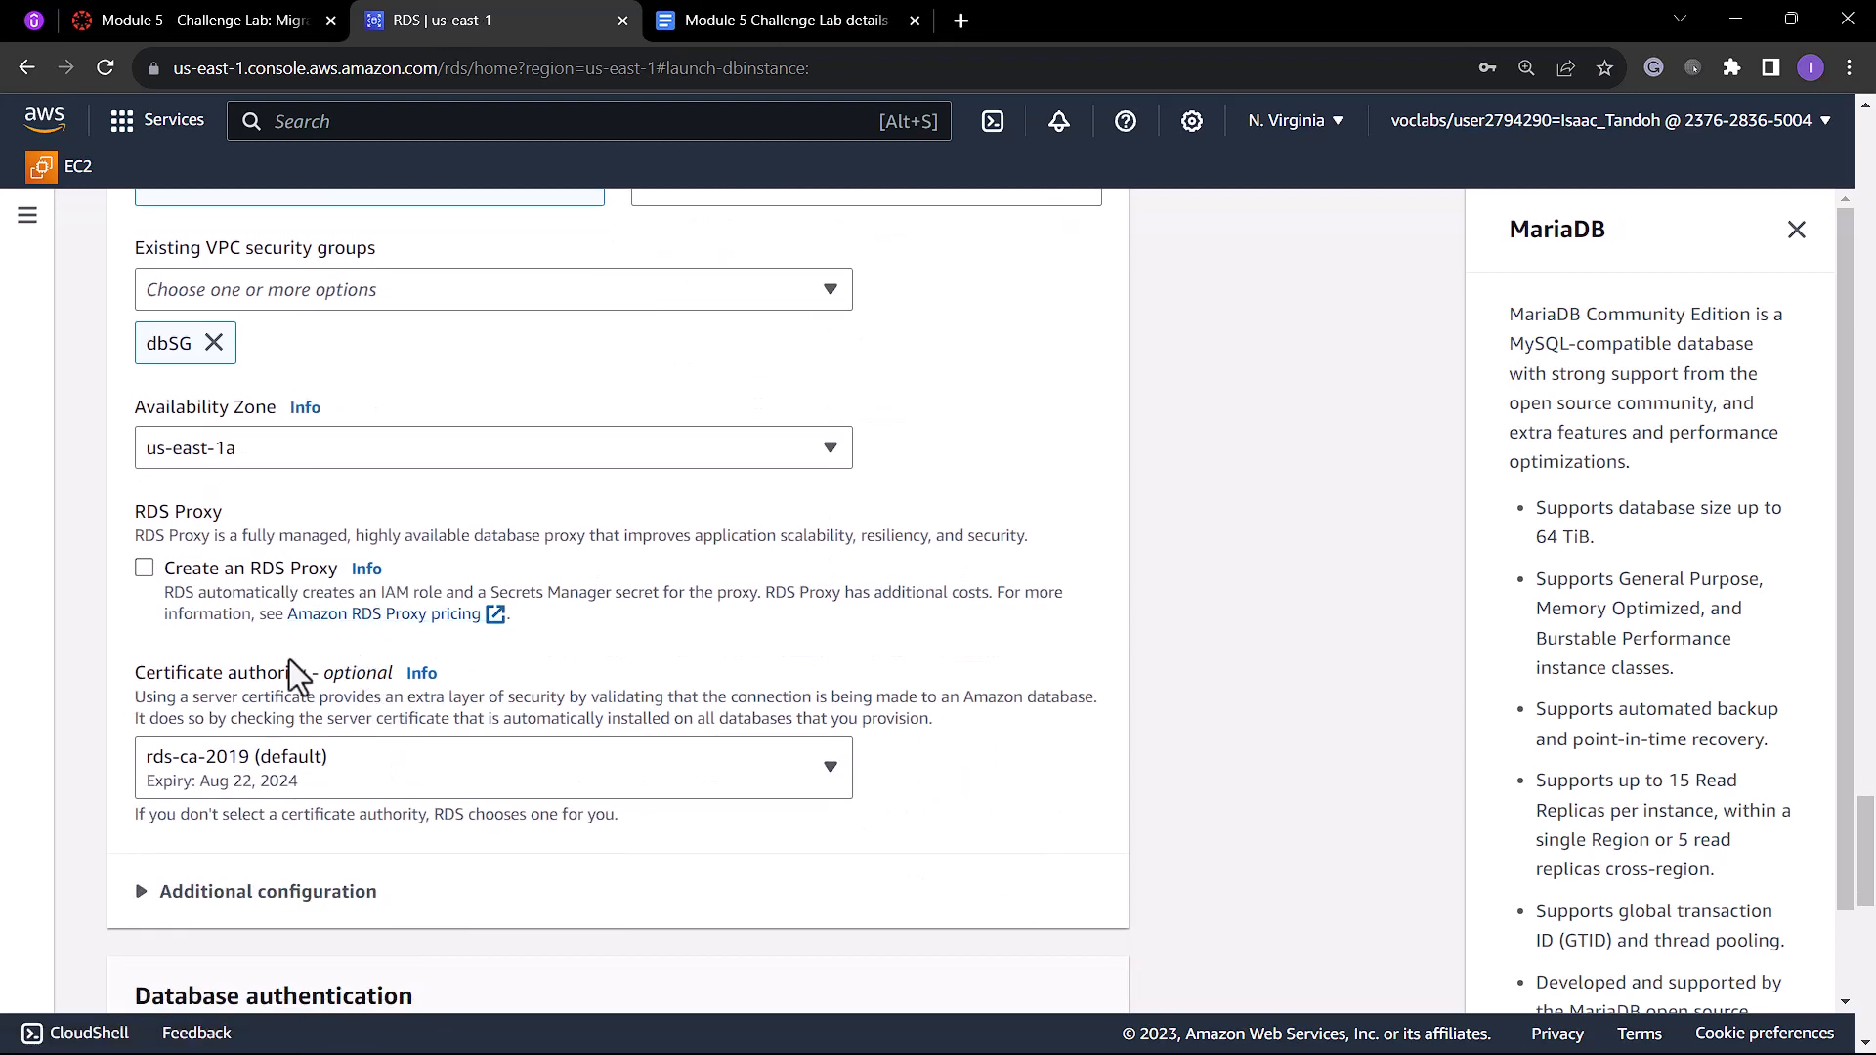
scroll(289, 670, down, 2)
click(140, 653)
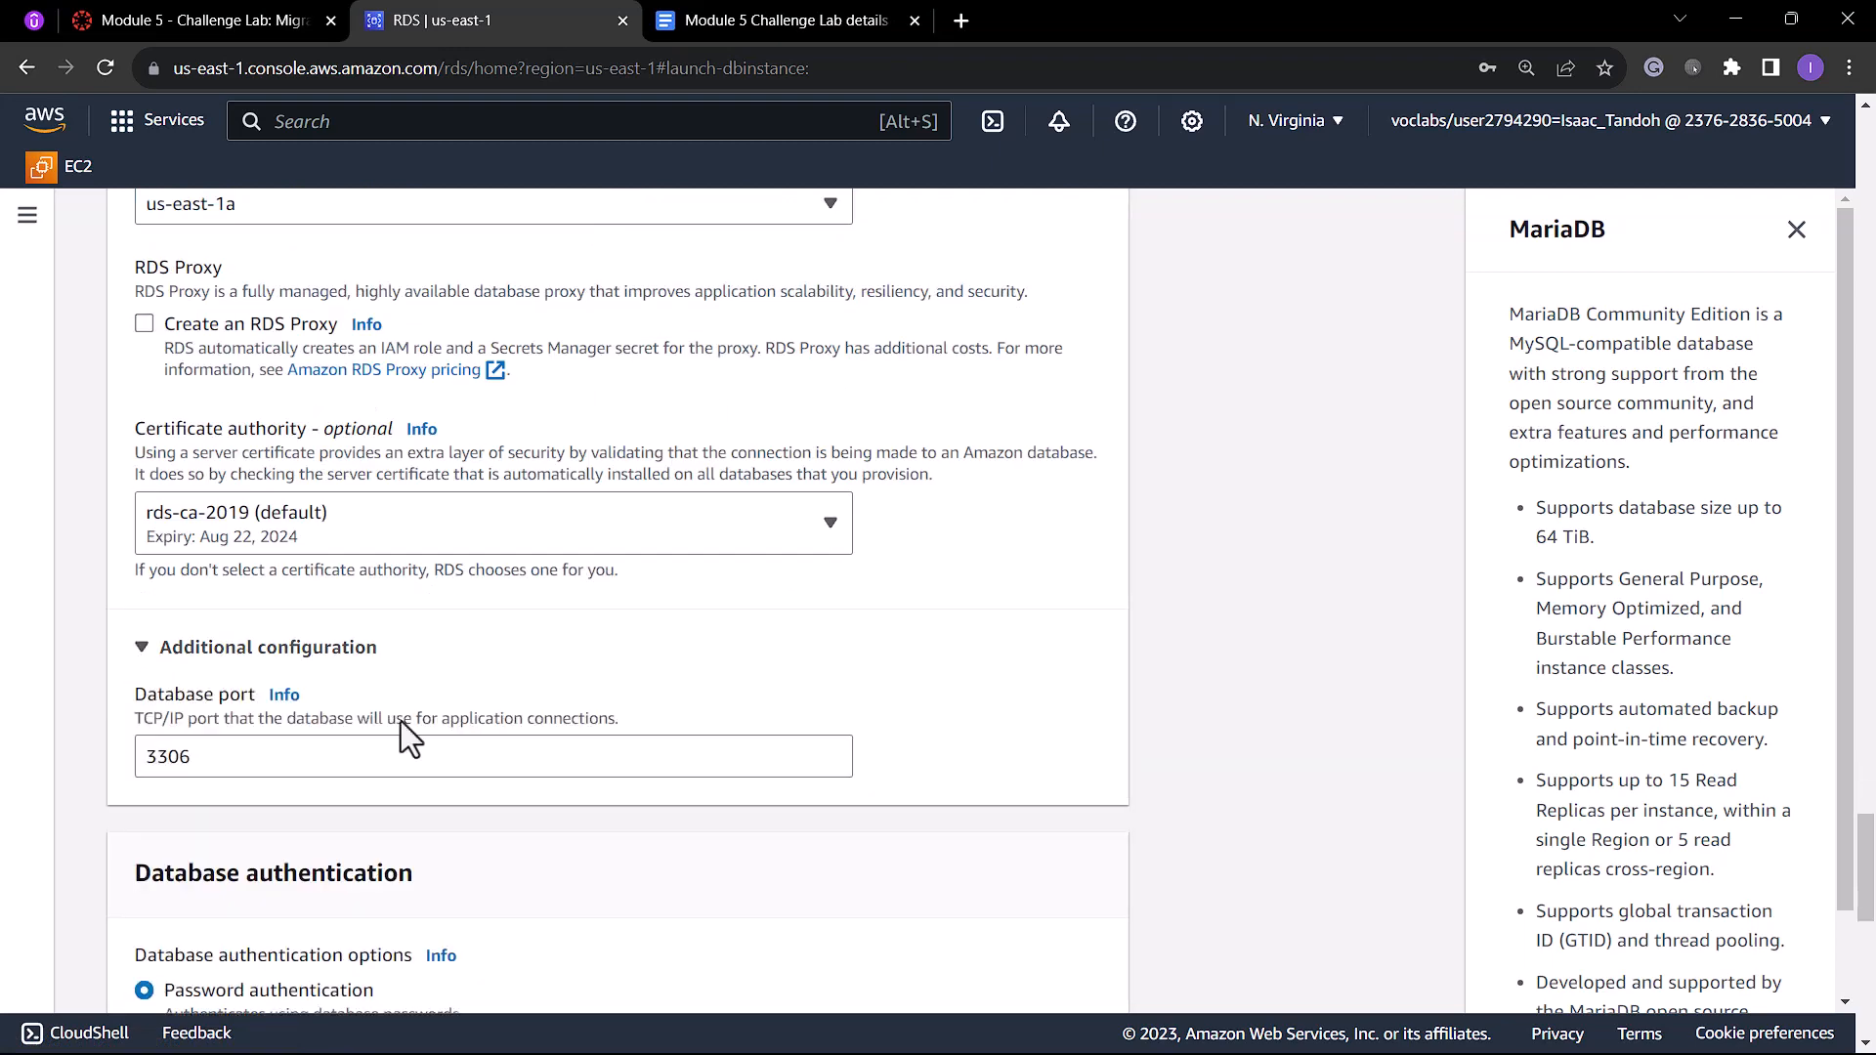
scroll(231, 772, up, 2)
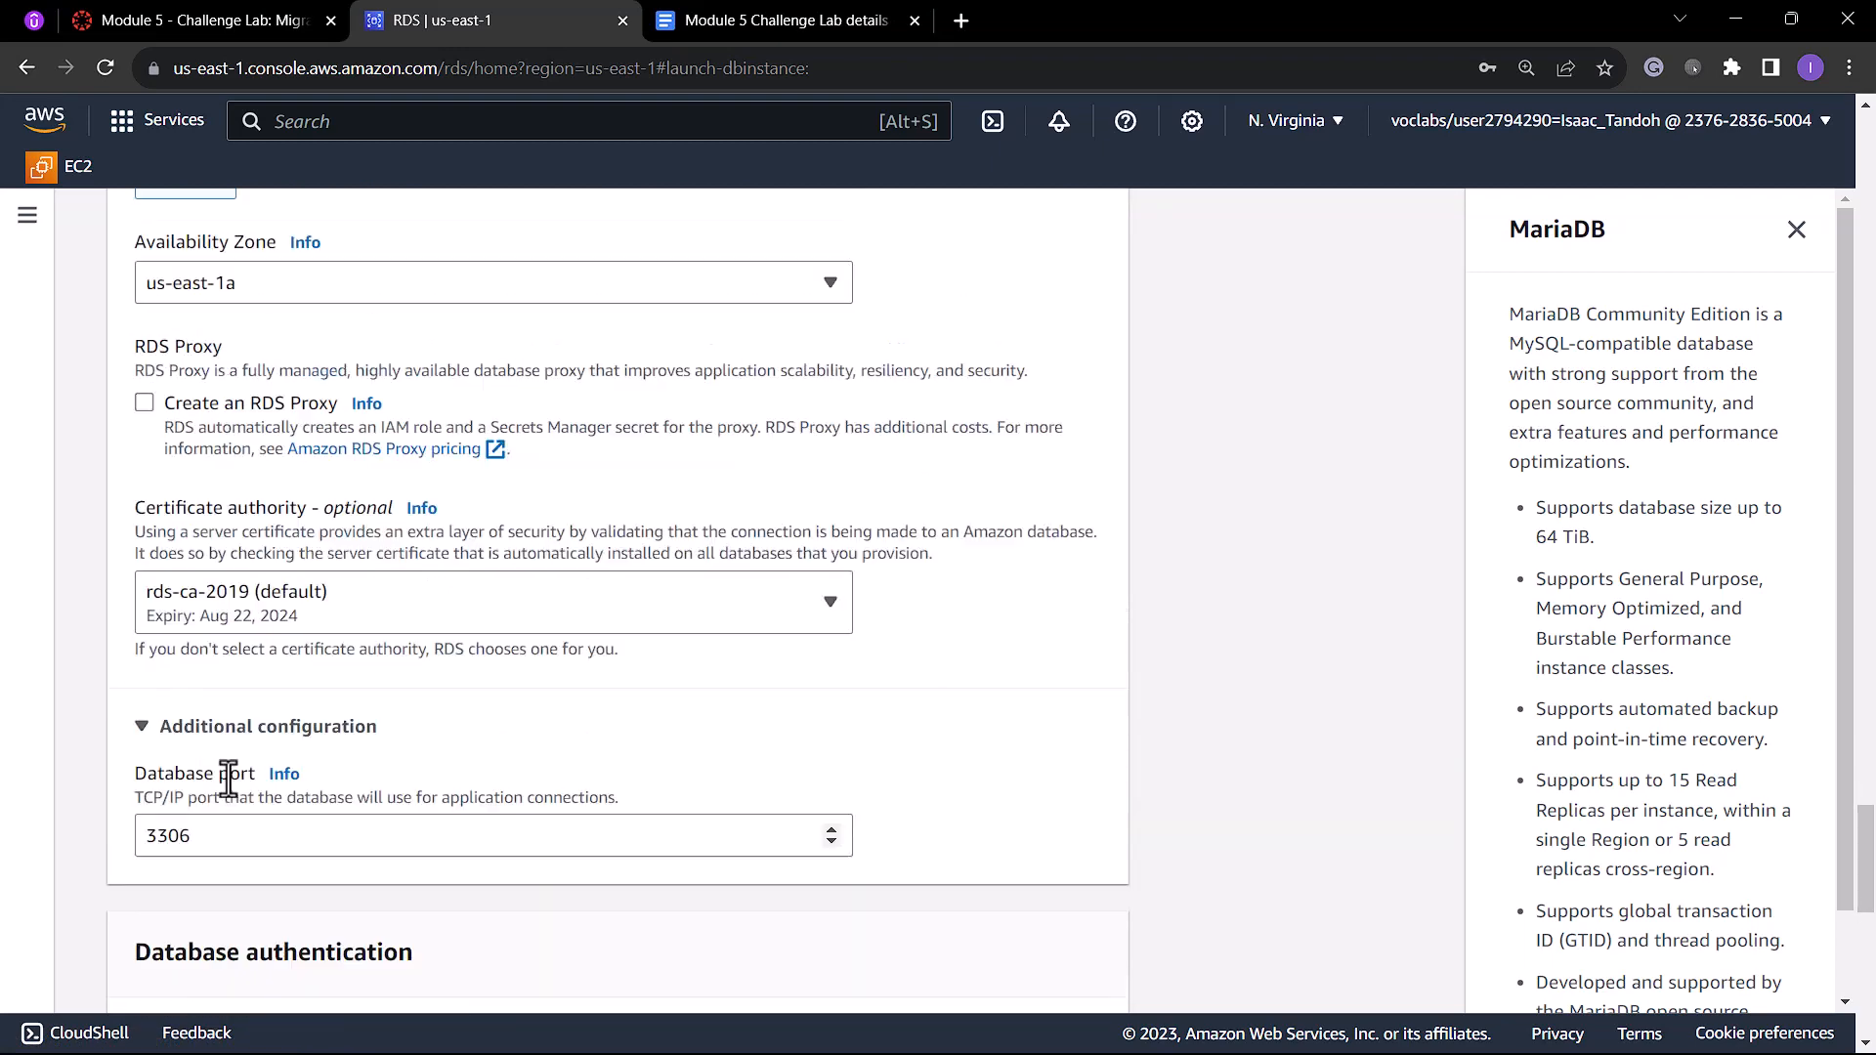
scroll(234, 776, down, 1)
click(143, 771)
Review the connectivity settings from the compute resource and network type down to the certificate authority.
scroll(658, 766, up, 6)
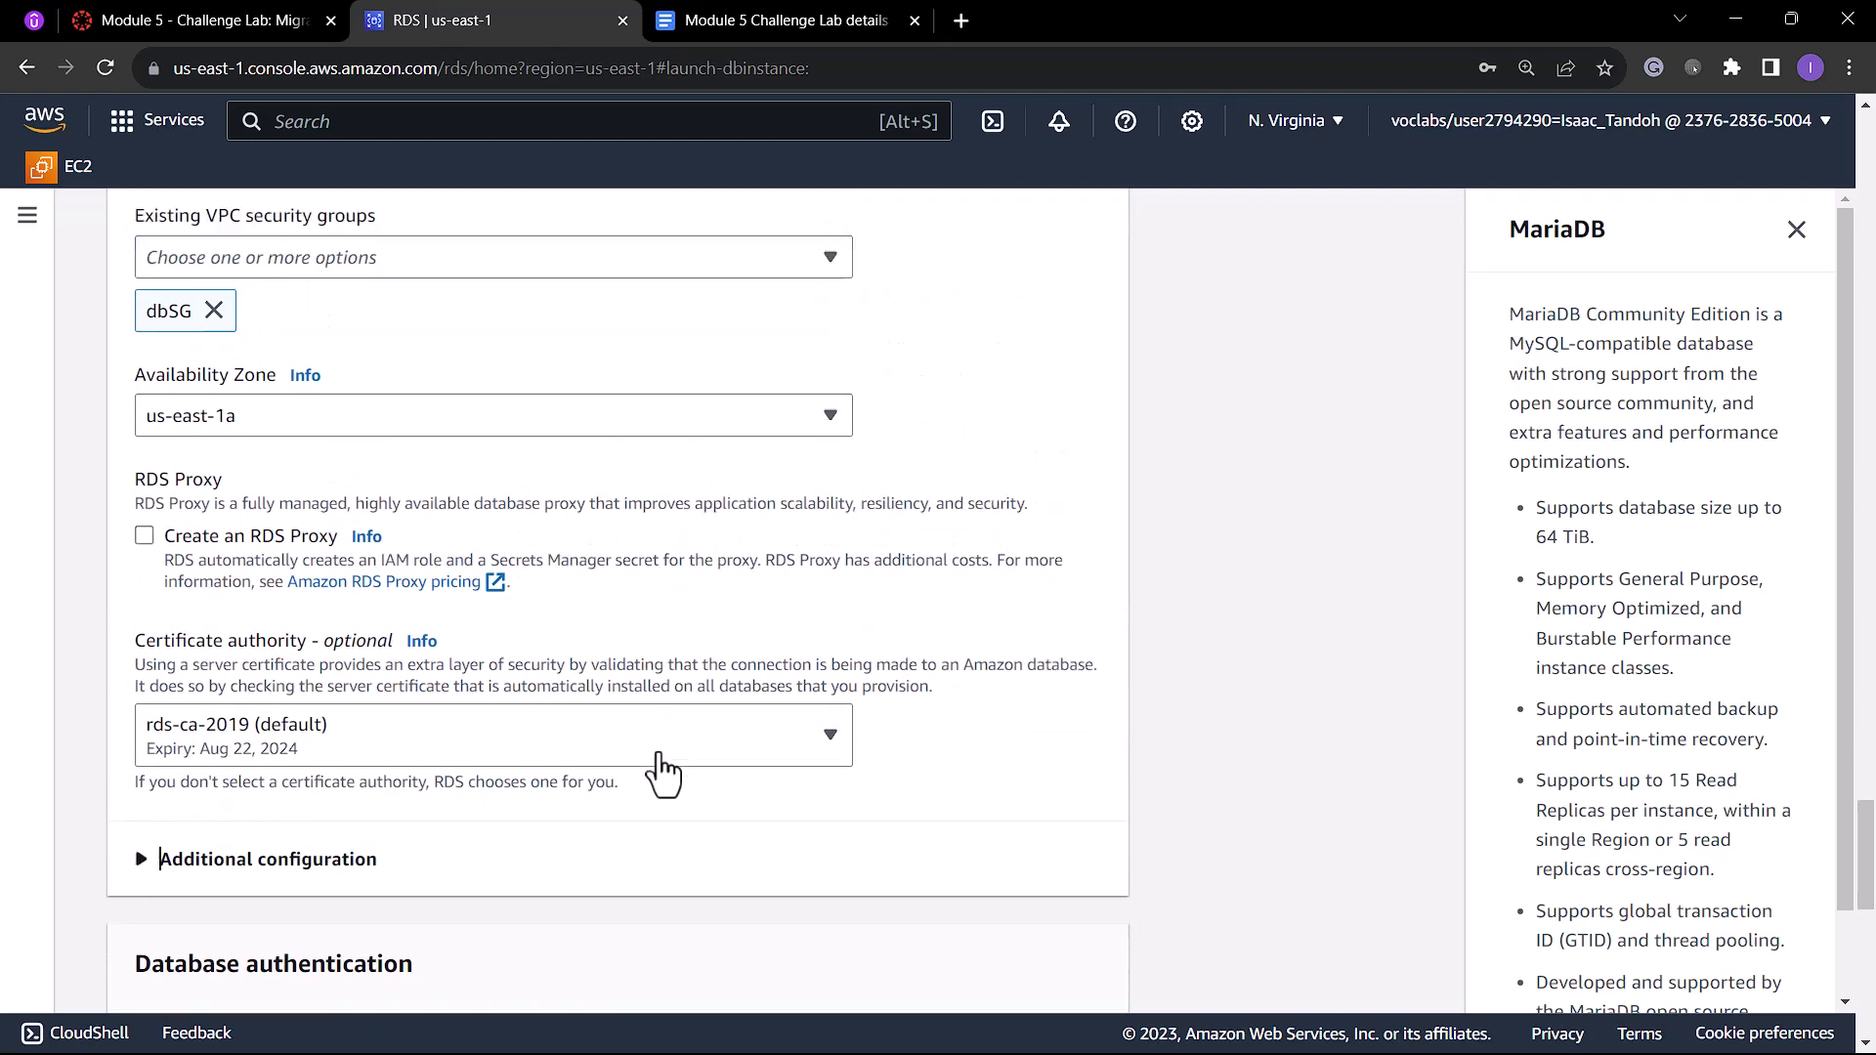
scroll(469, 684, up, 6)
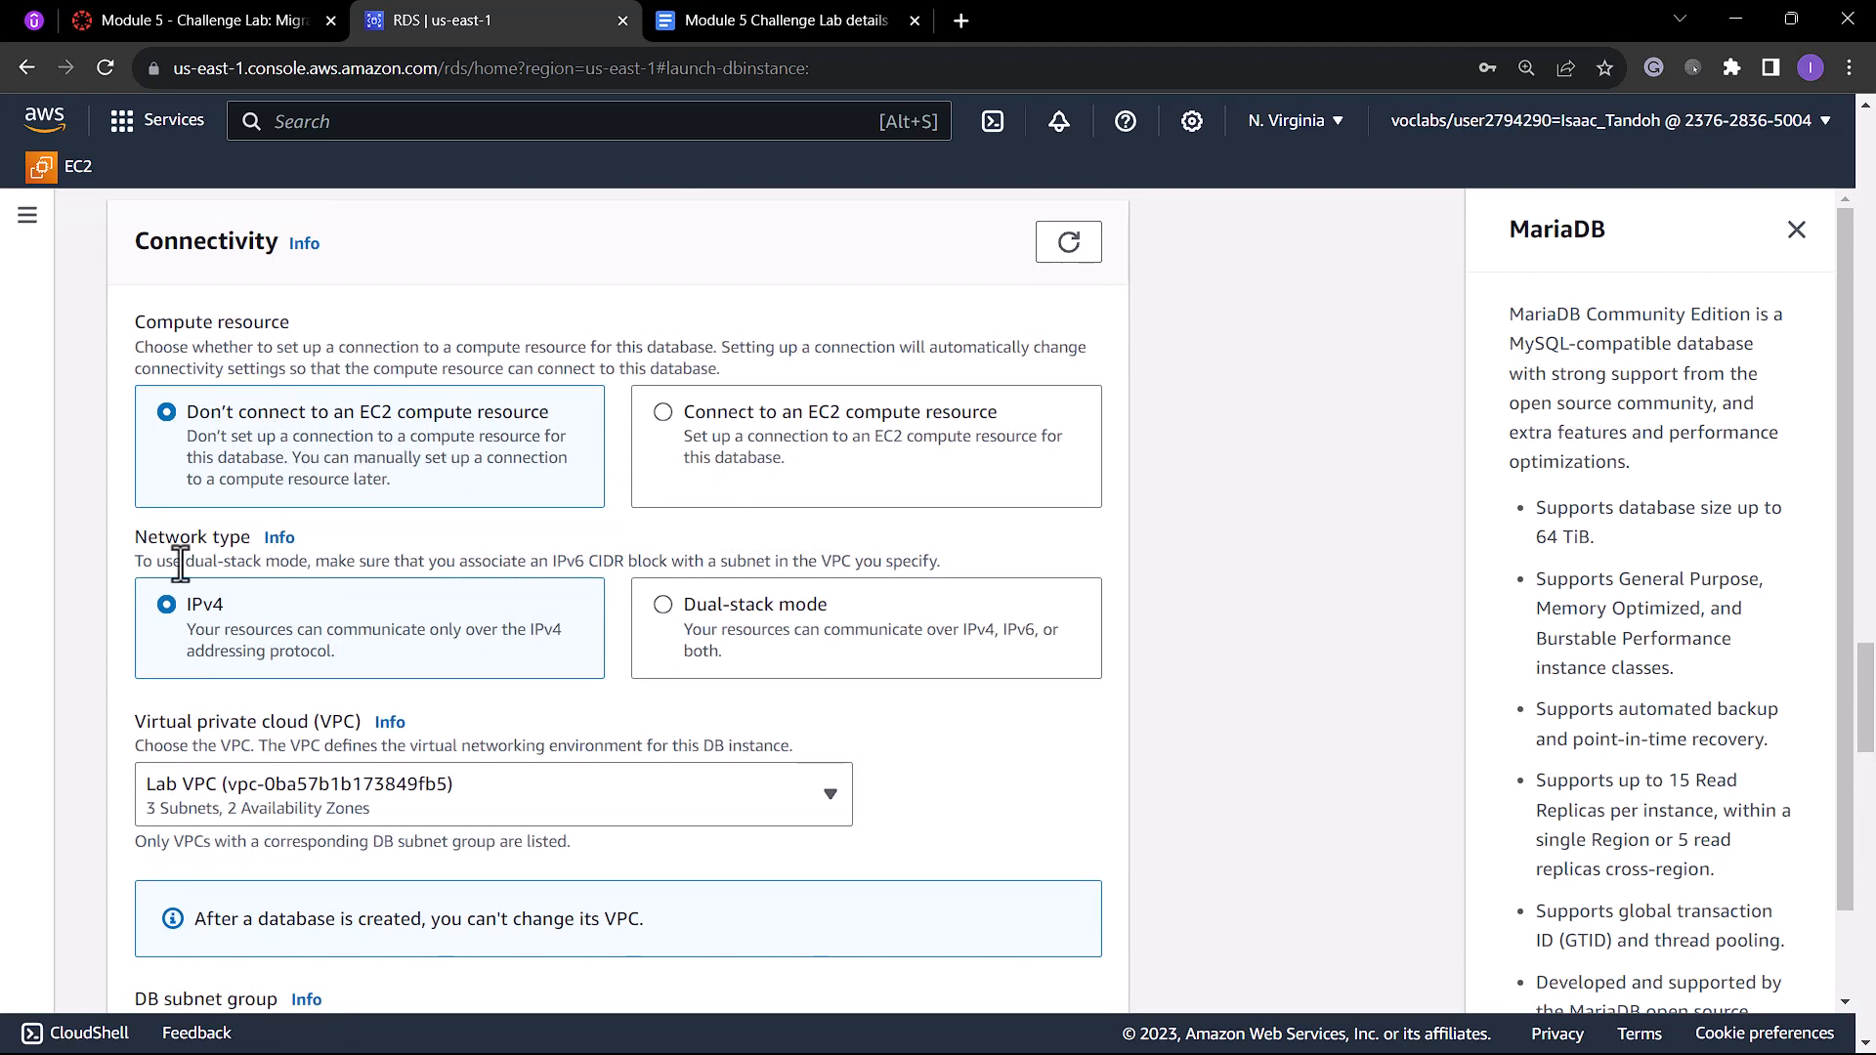
scroll(223, 479, down, 1)
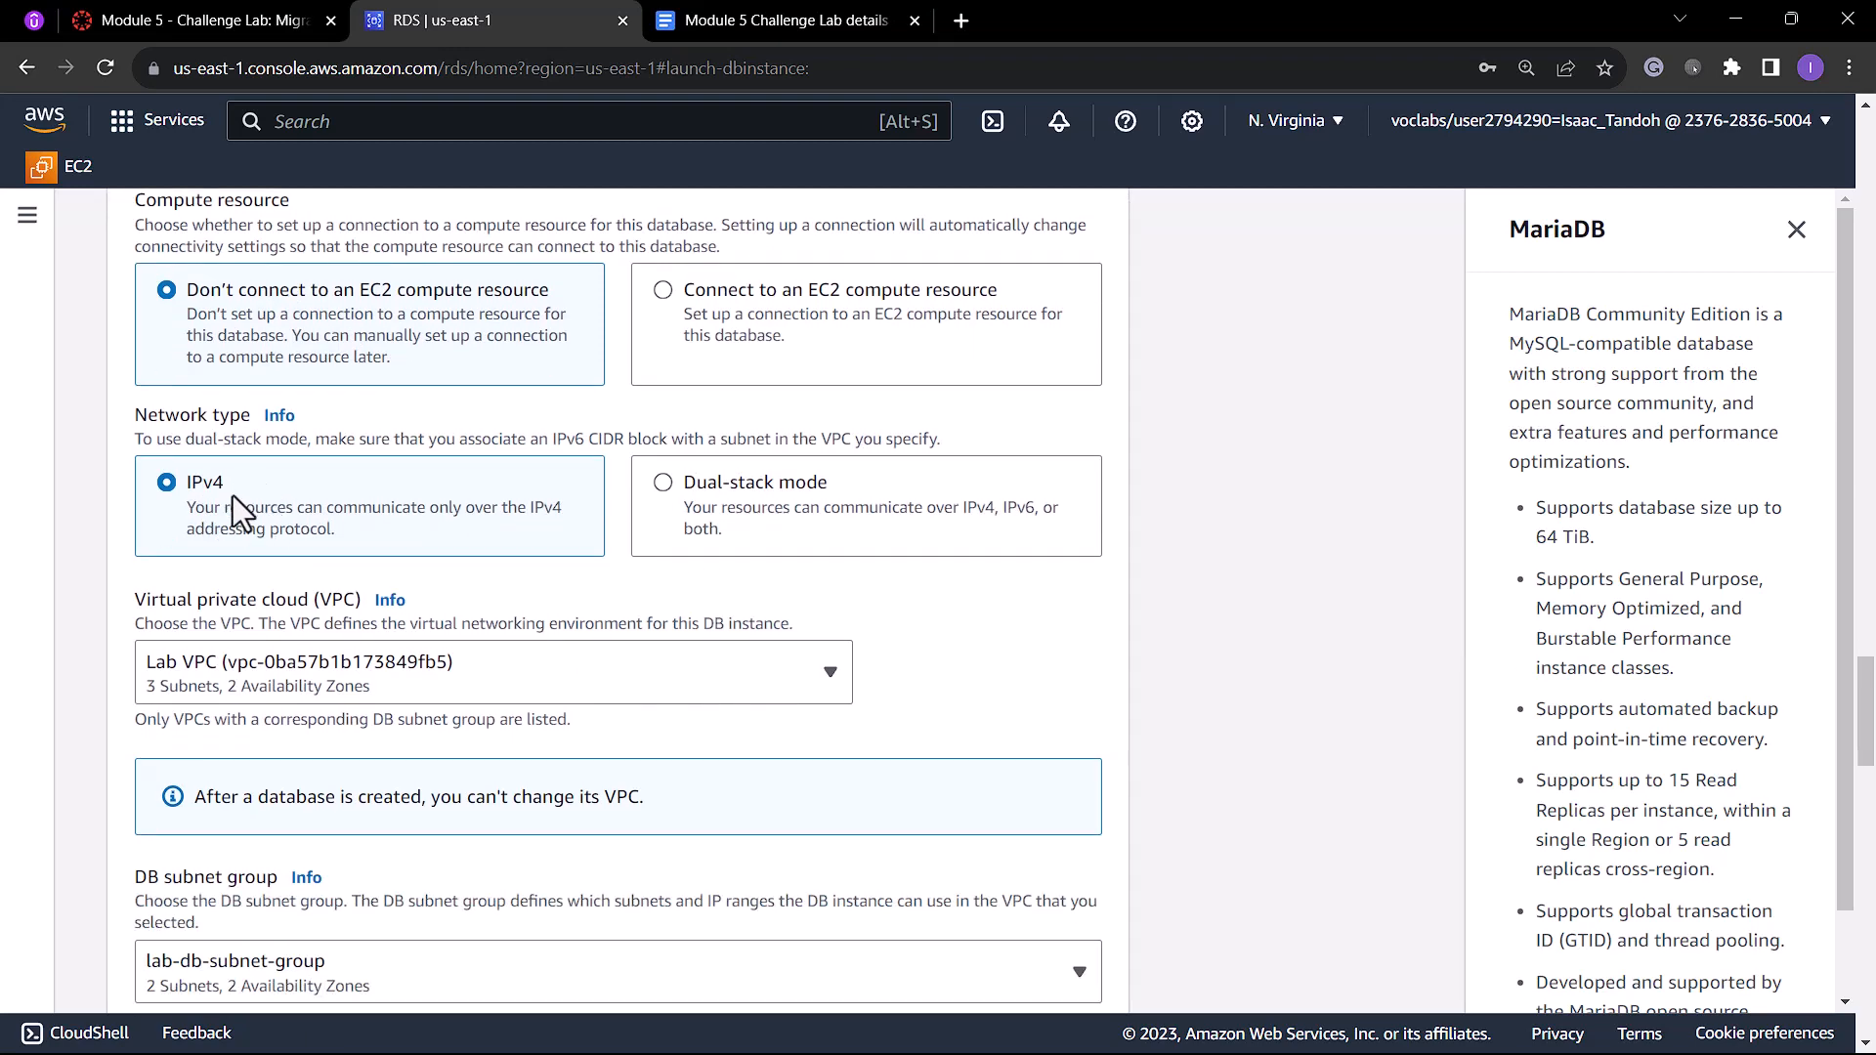
scroll(235, 501, down, 10)
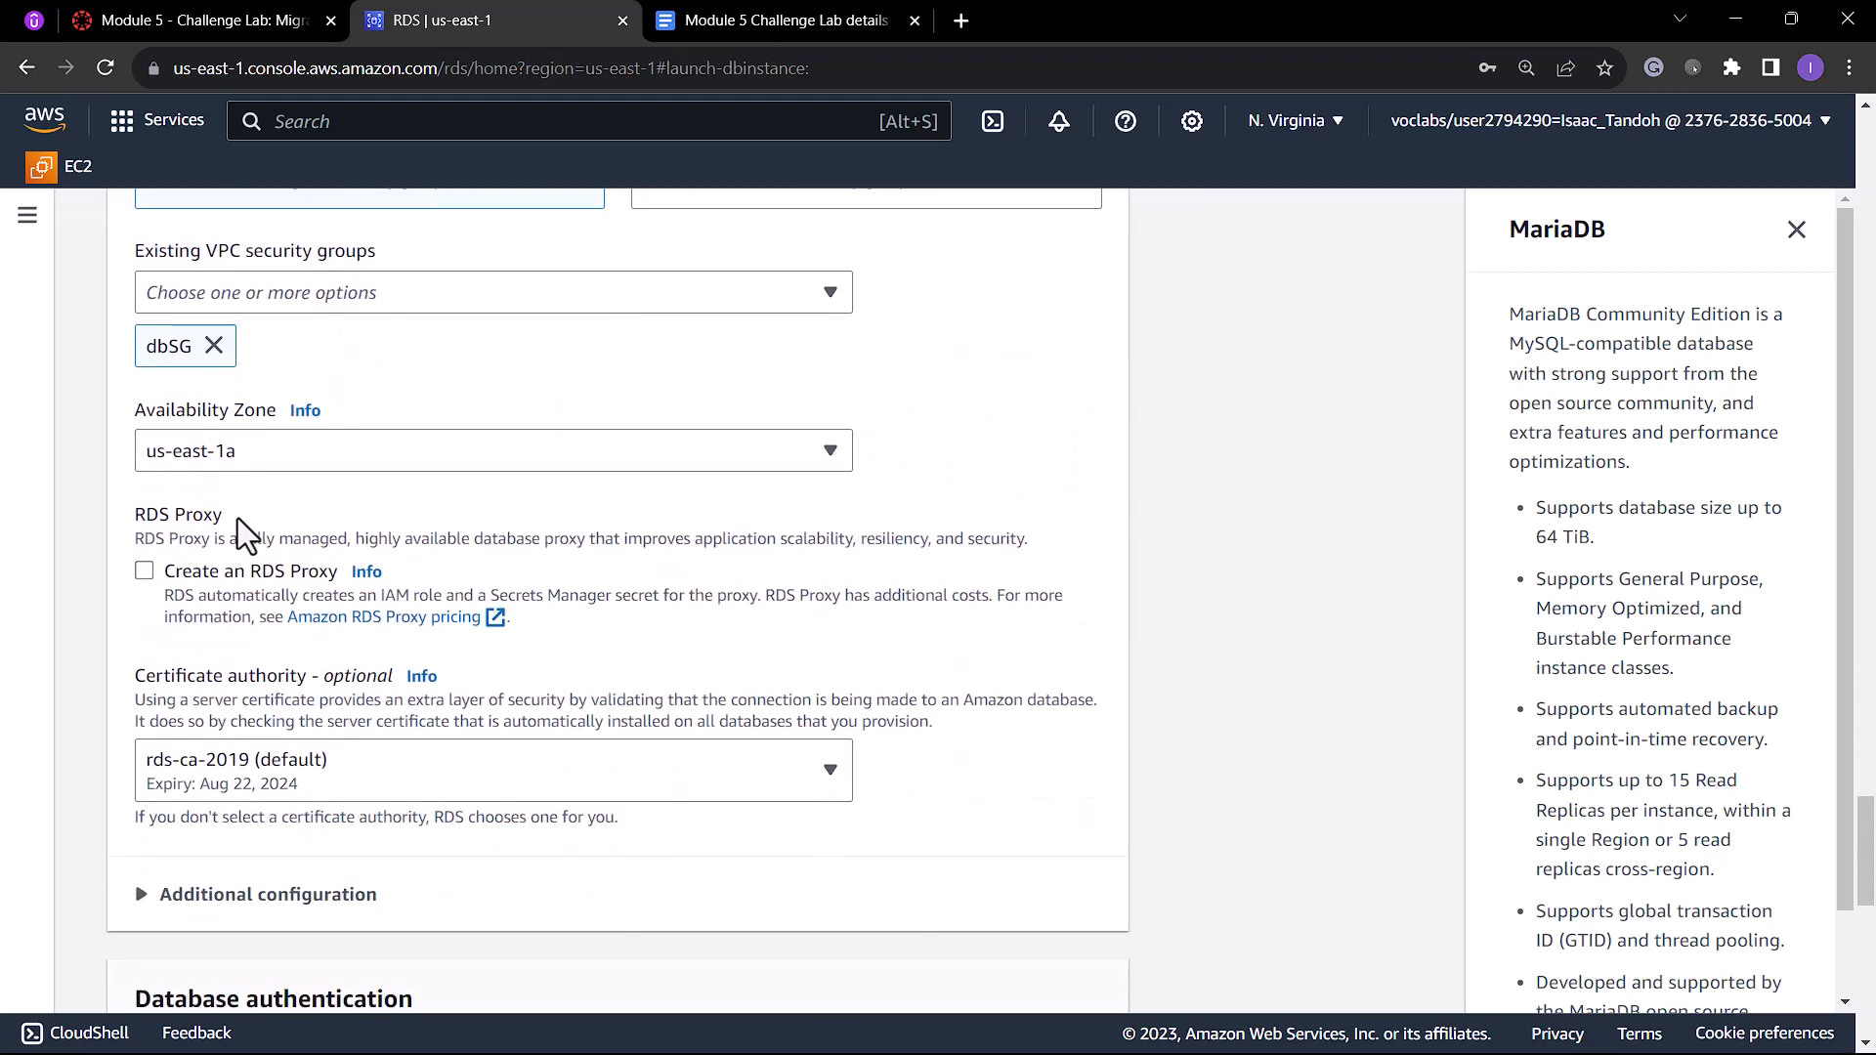
scroll(215, 535, down, 2)
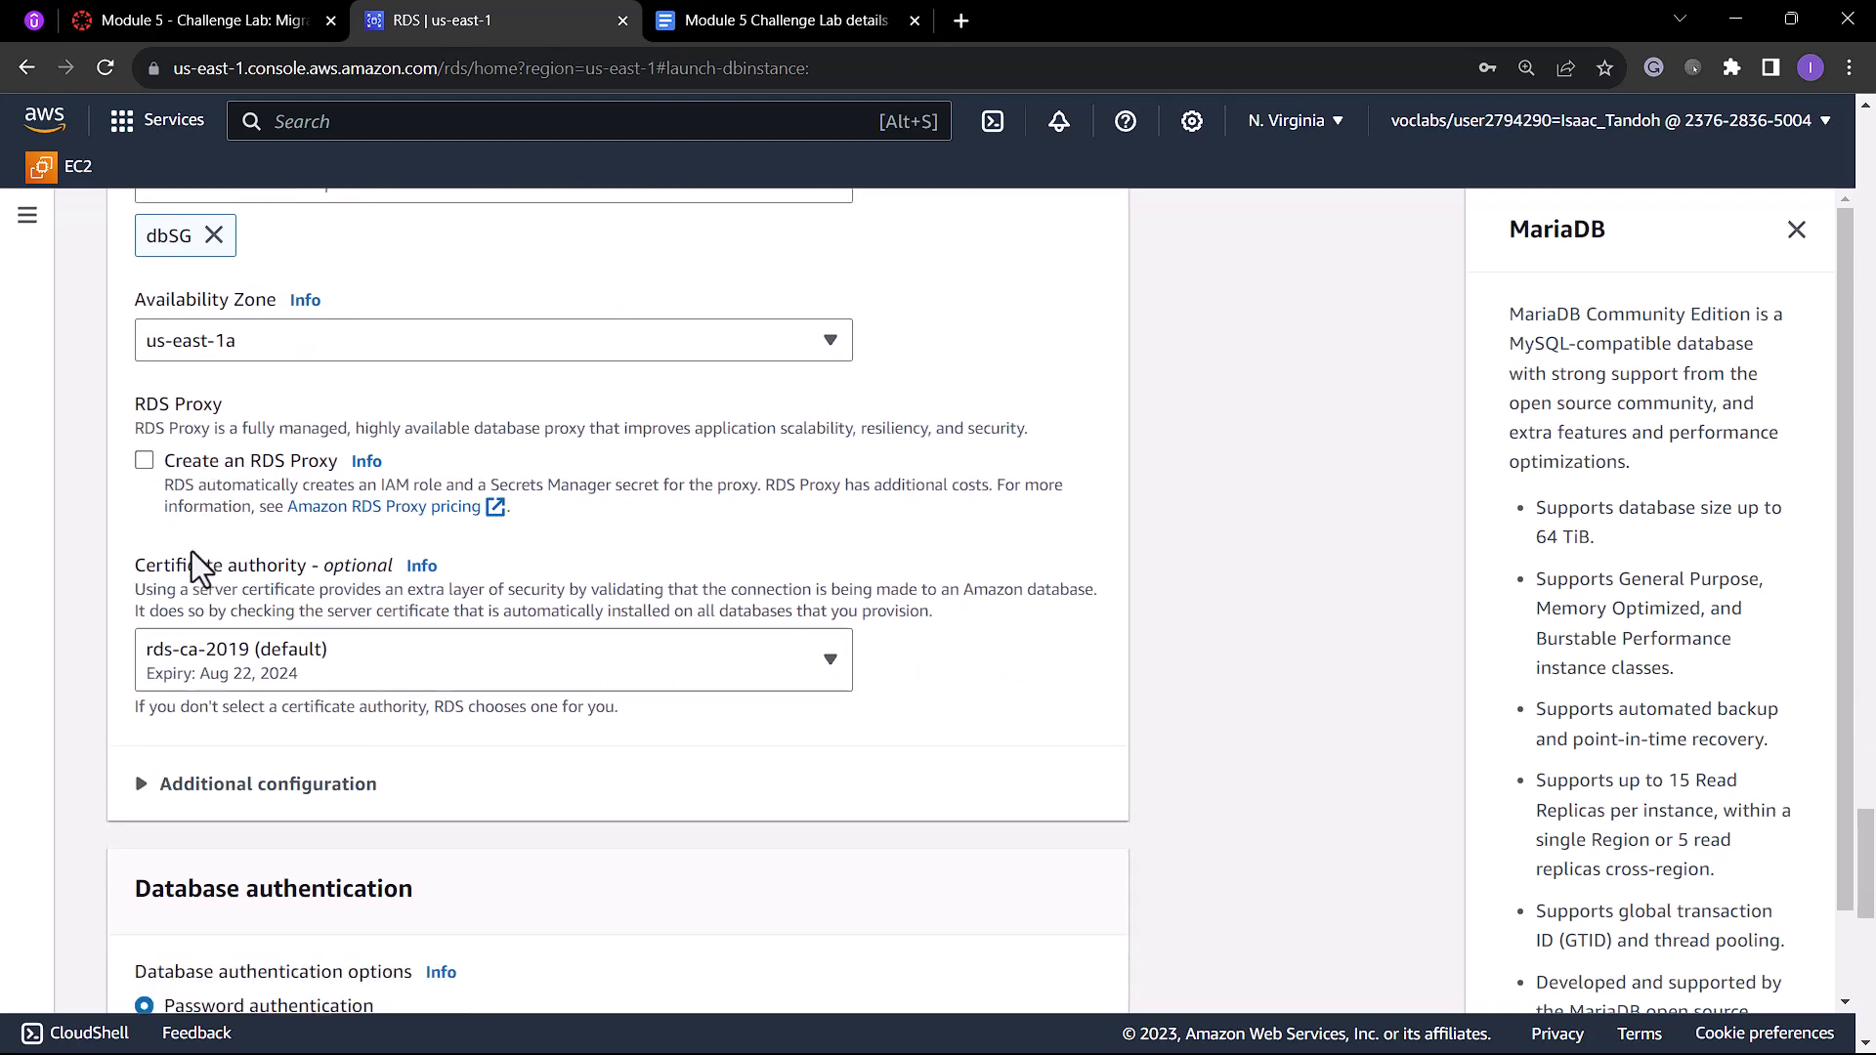
Keep password authentication for the database and turn off Enhanced monitoring.
scroll(195, 547, down, 4)
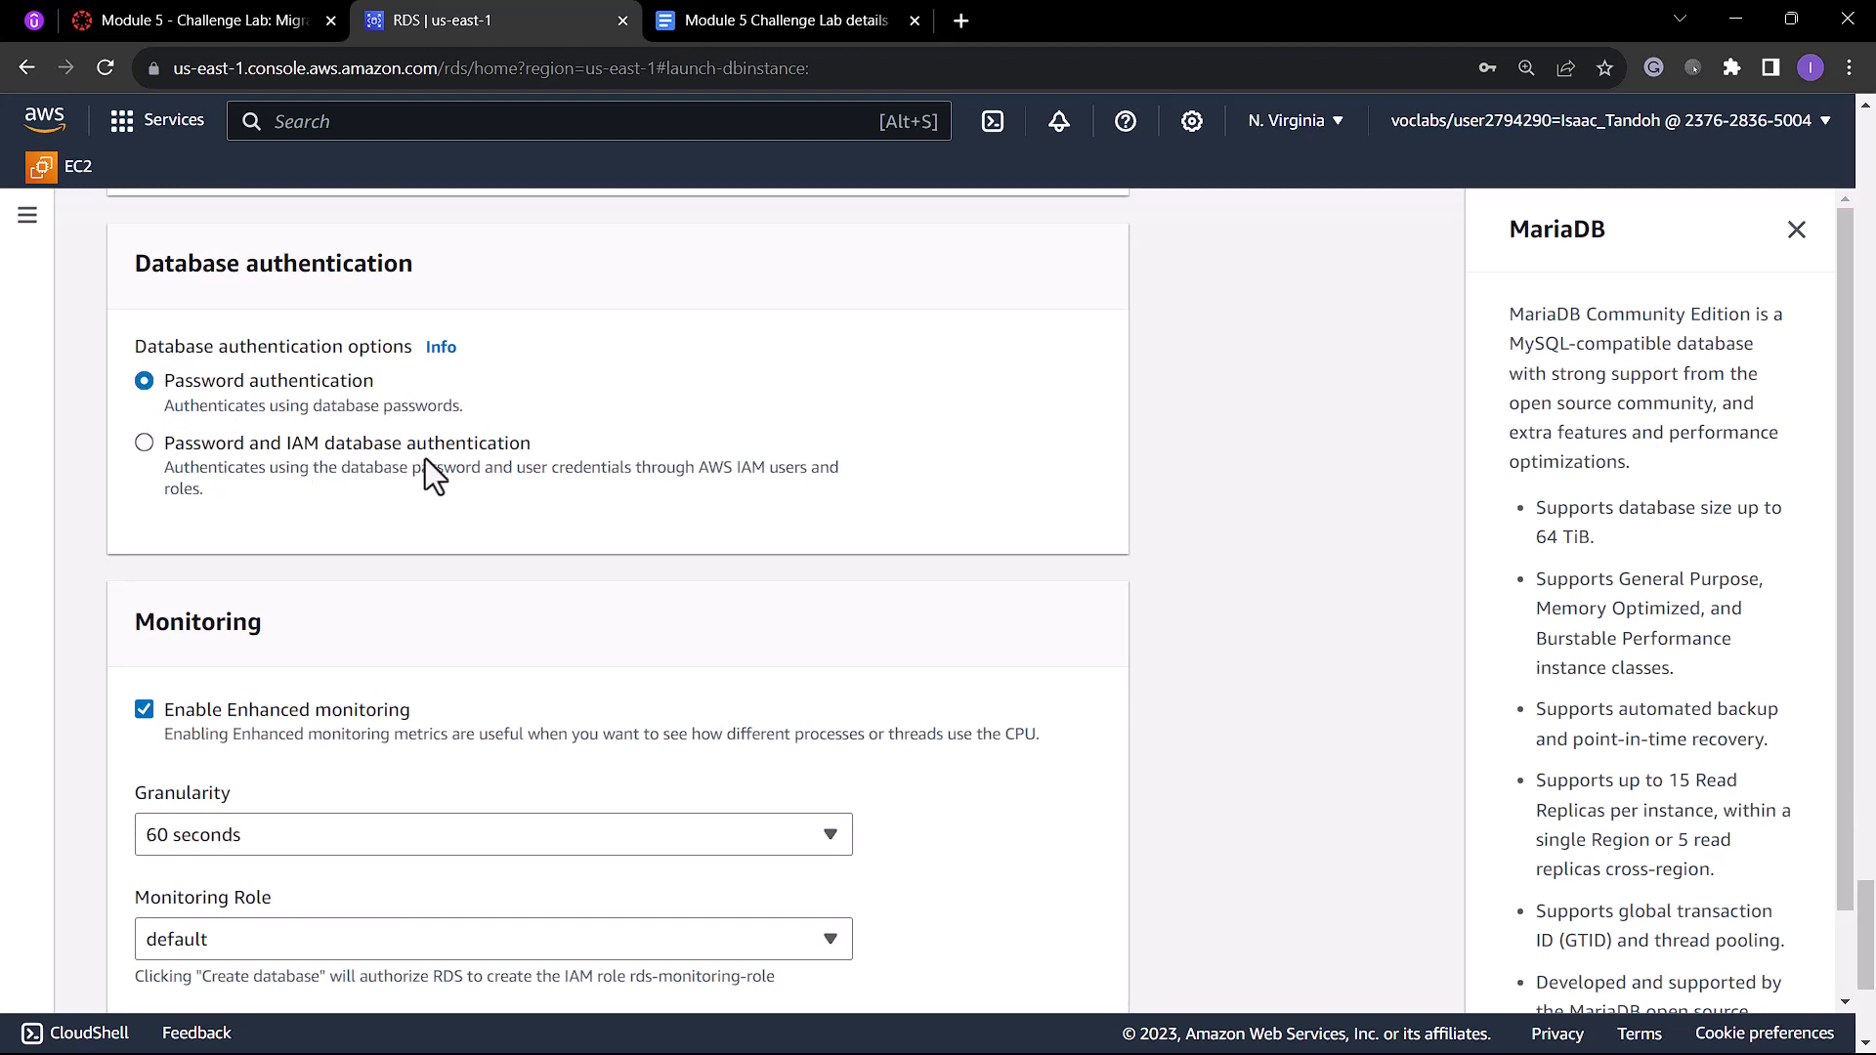
scroll(425, 459, down, 2)
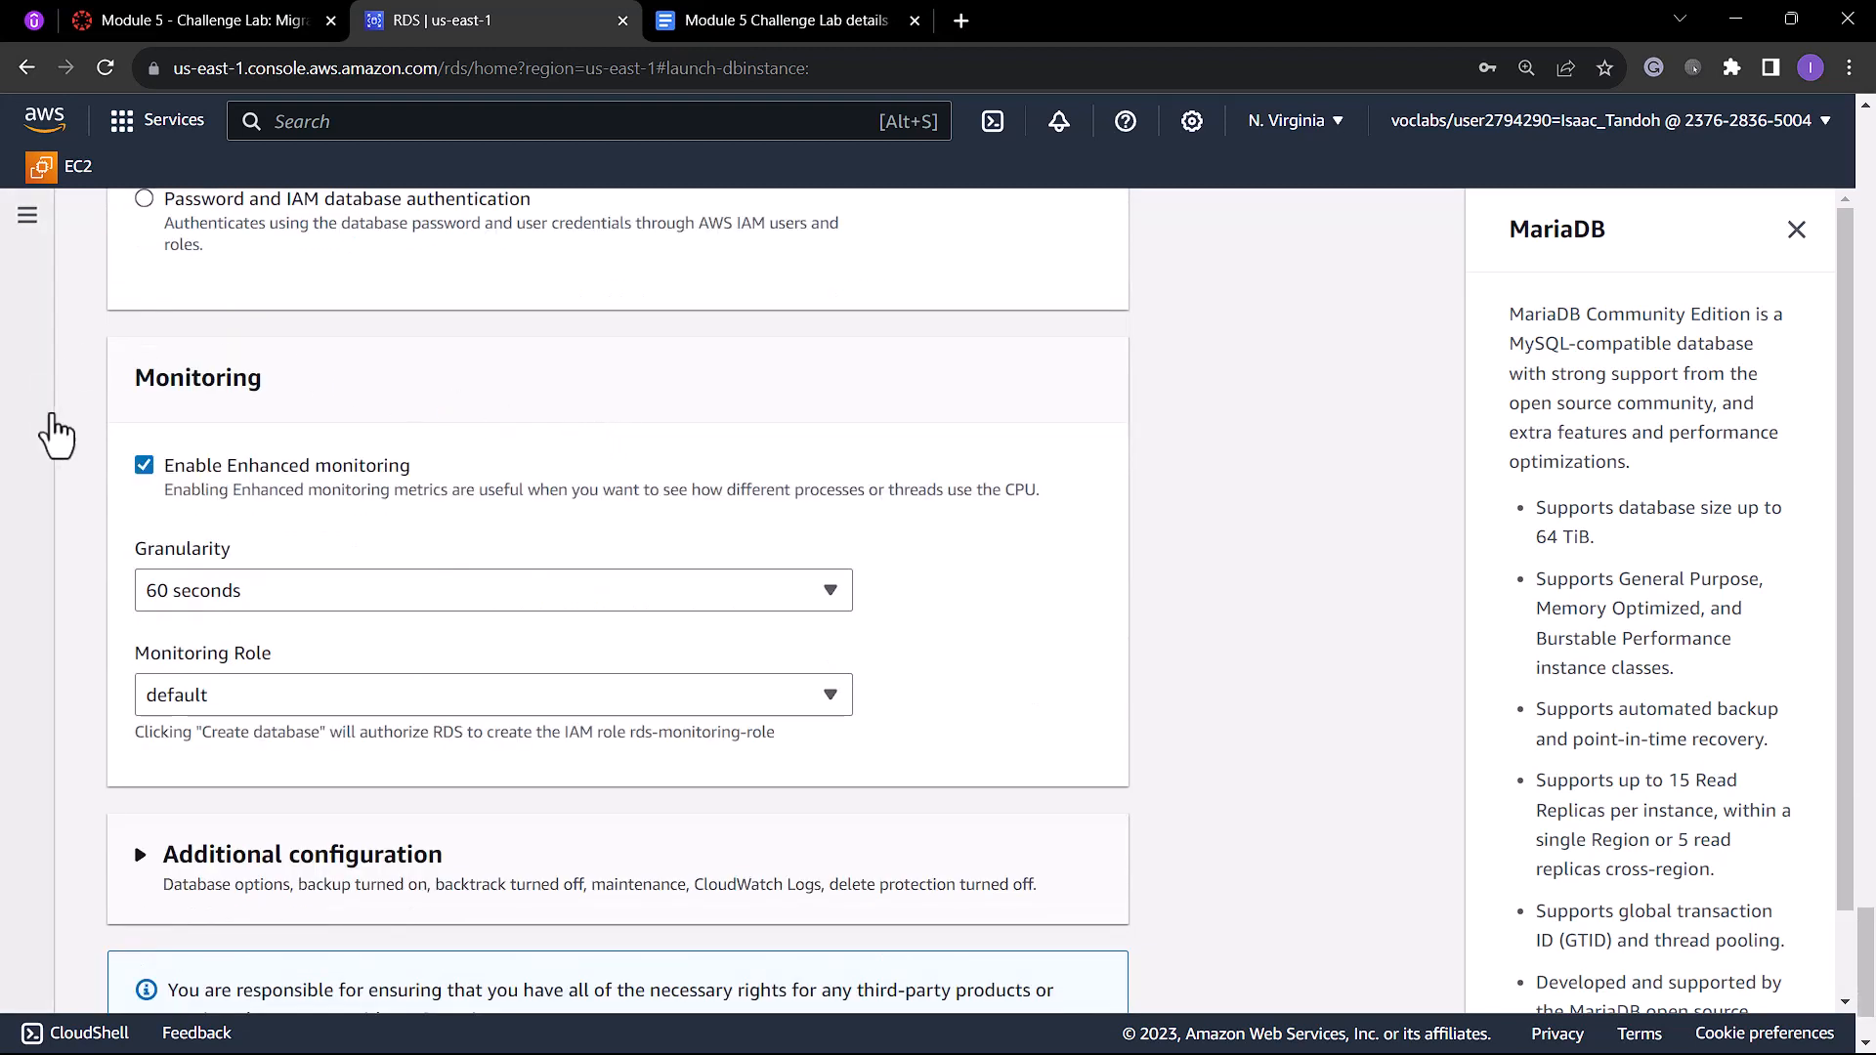
click(142, 469)
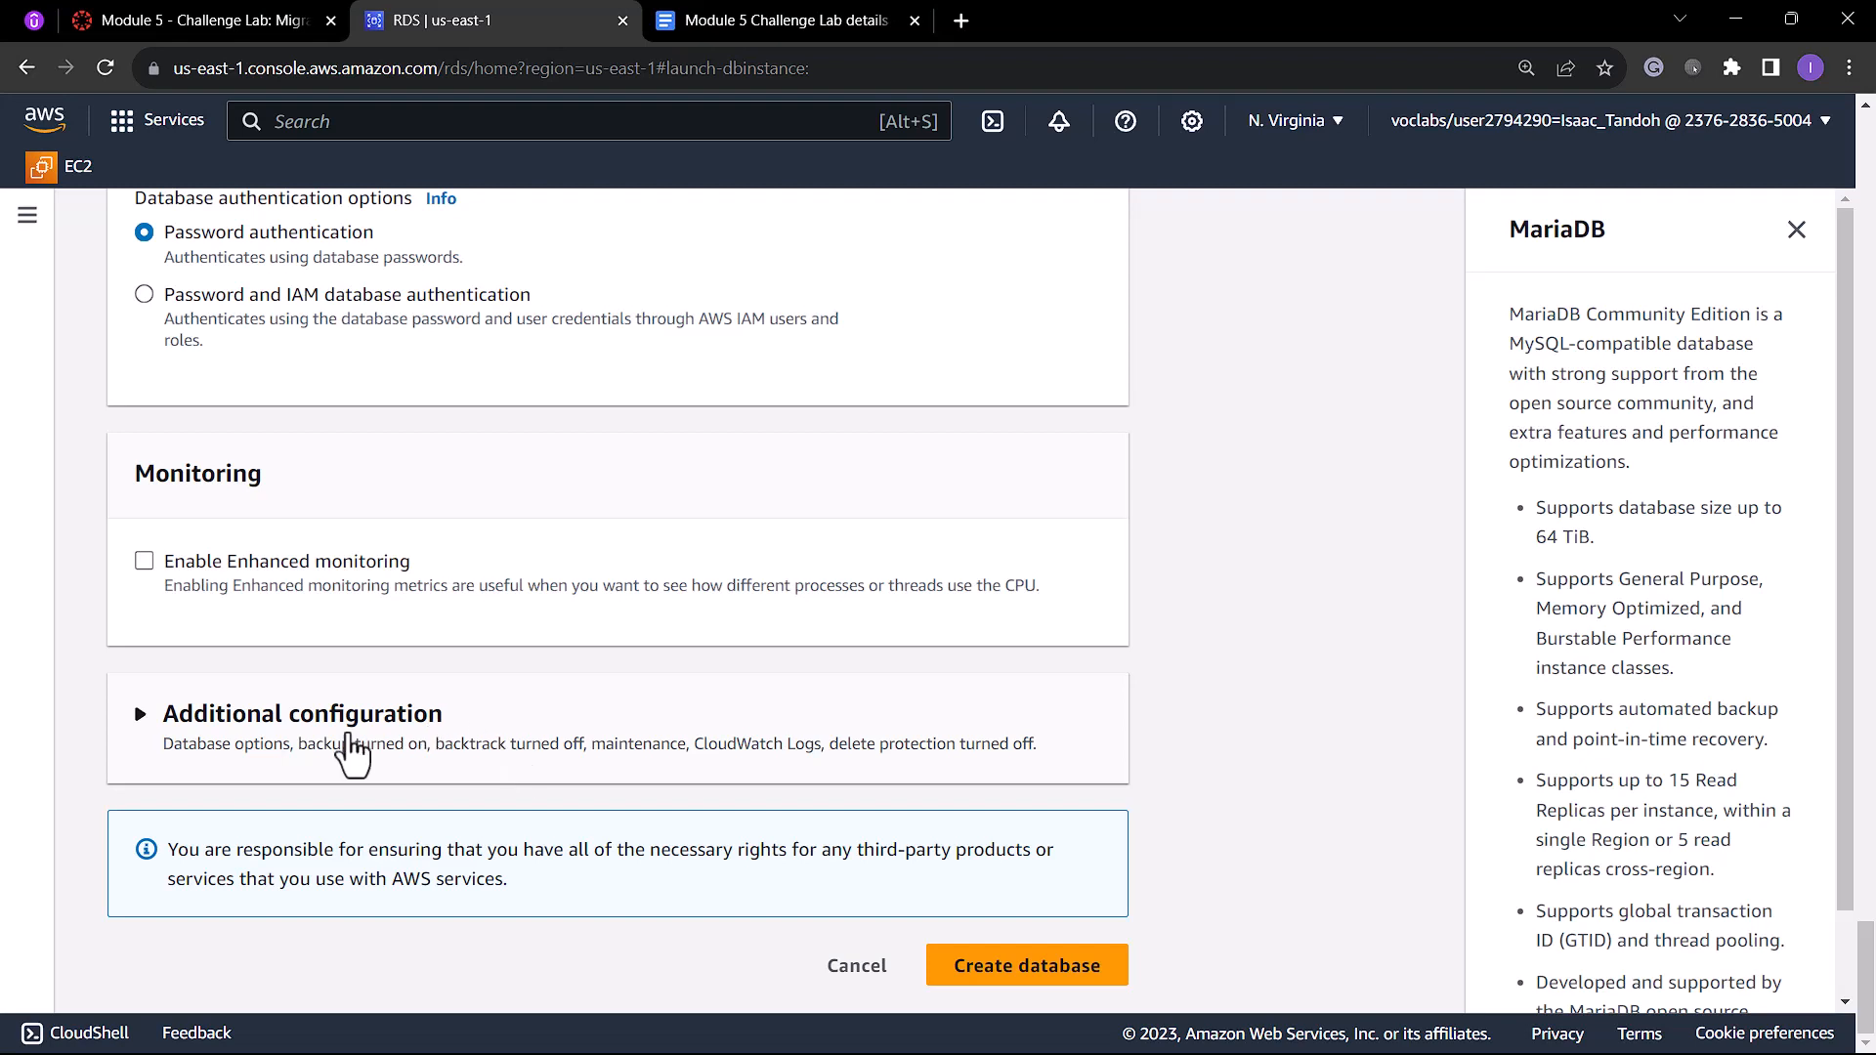
Expand the instance's additional configuration and review its database options, backup and log export settings.
click(147, 714)
scroll(439, 713, down, 4)
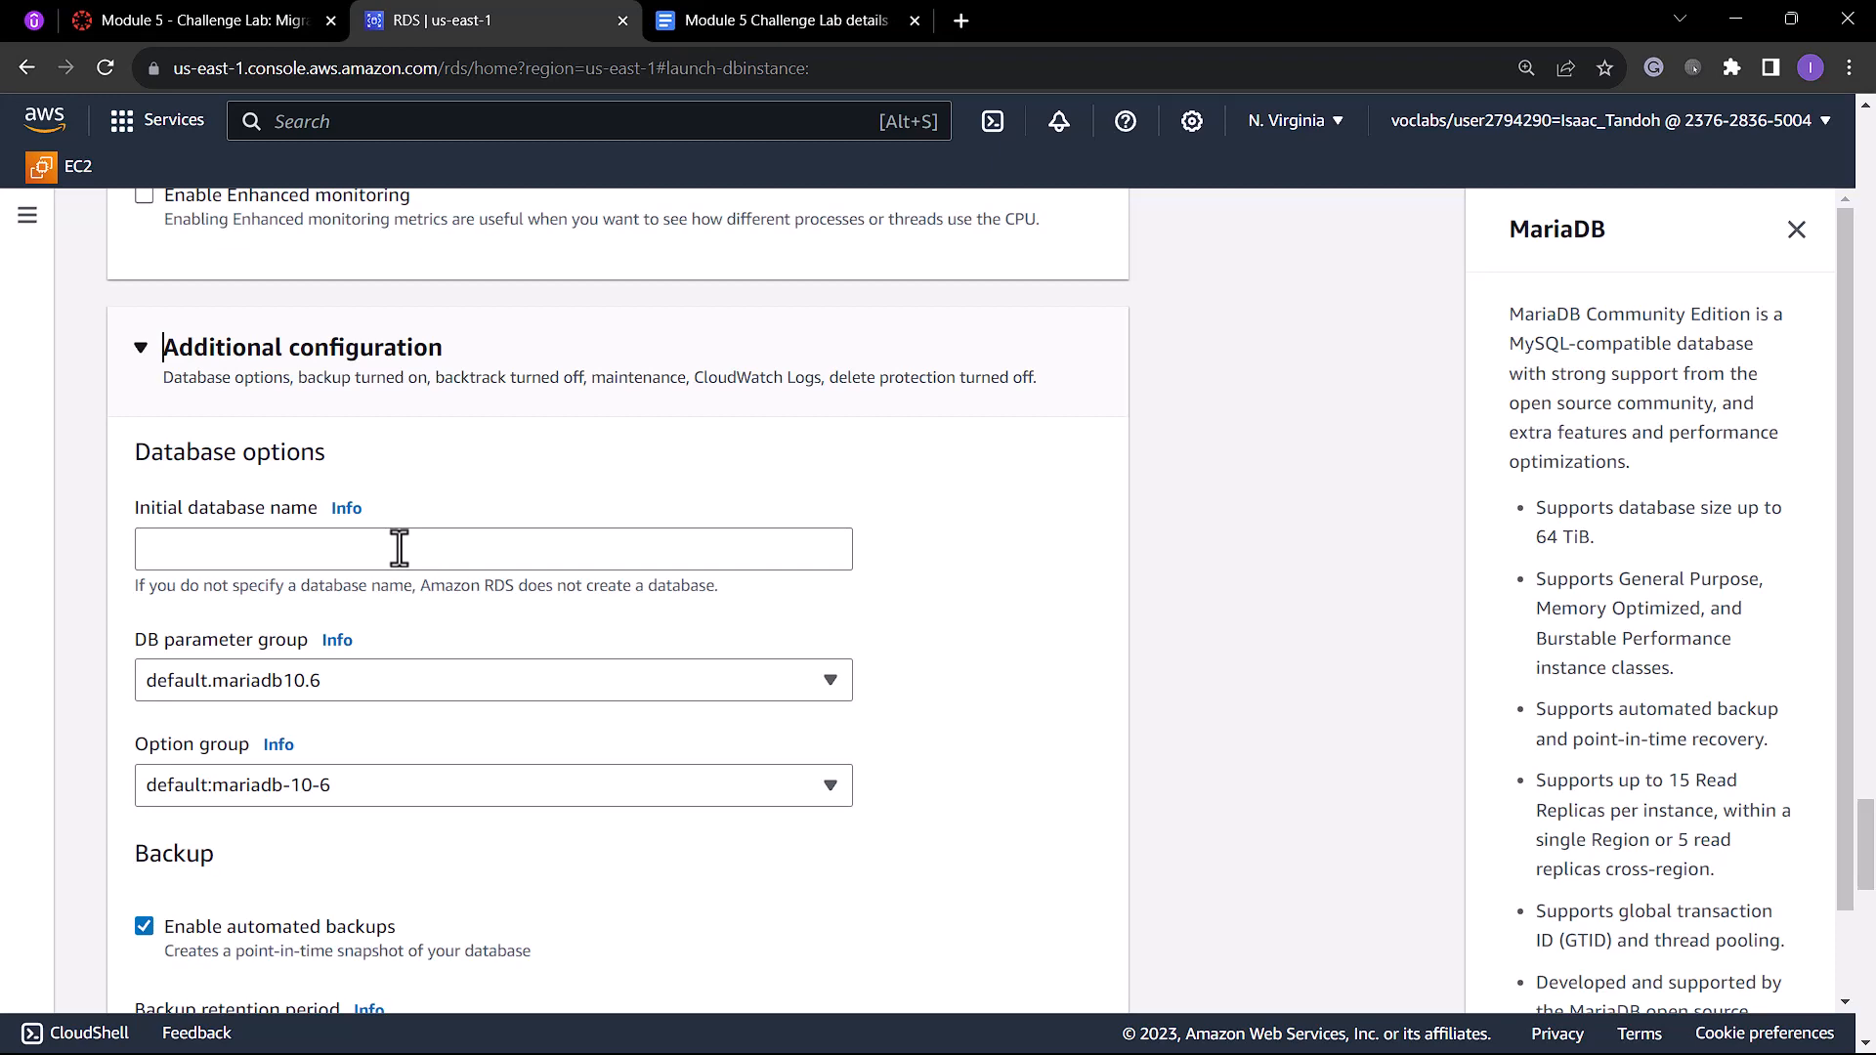
scroll(349, 654, down, 3)
scroll(269, 677, up, 1)
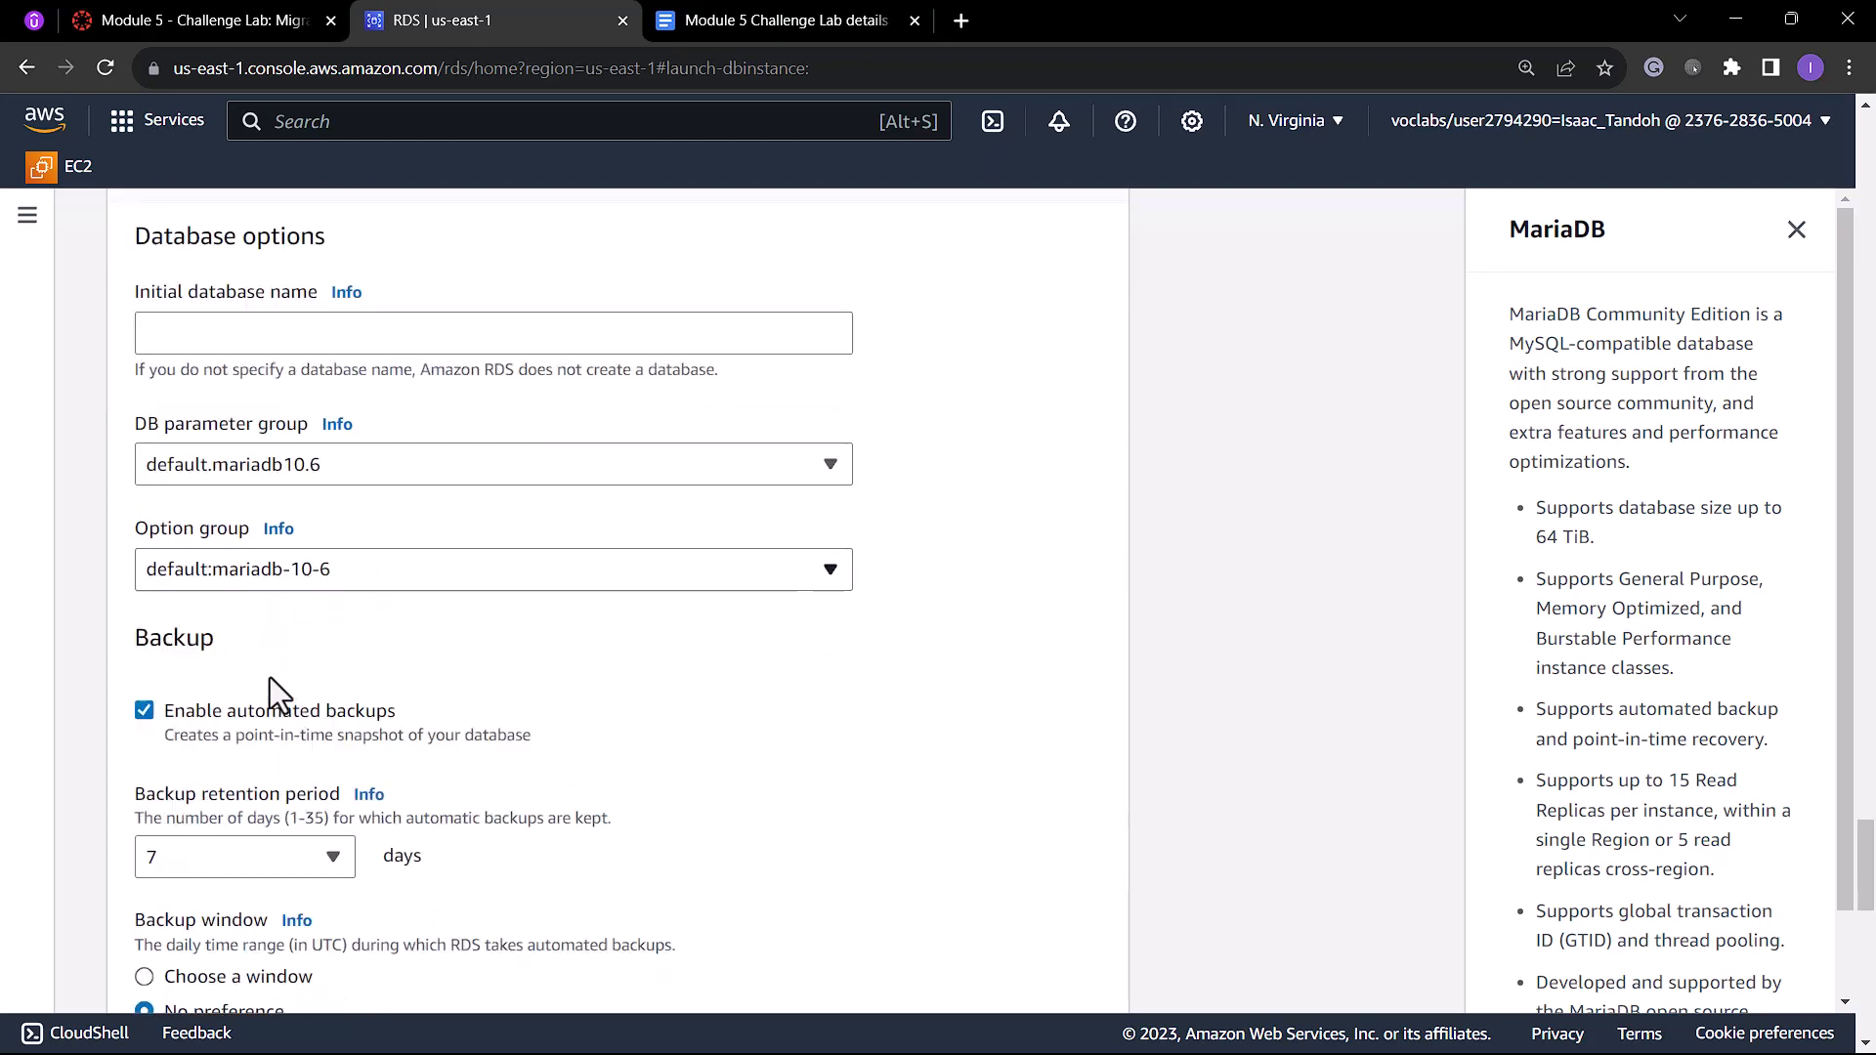
scroll(270, 677, down, 9)
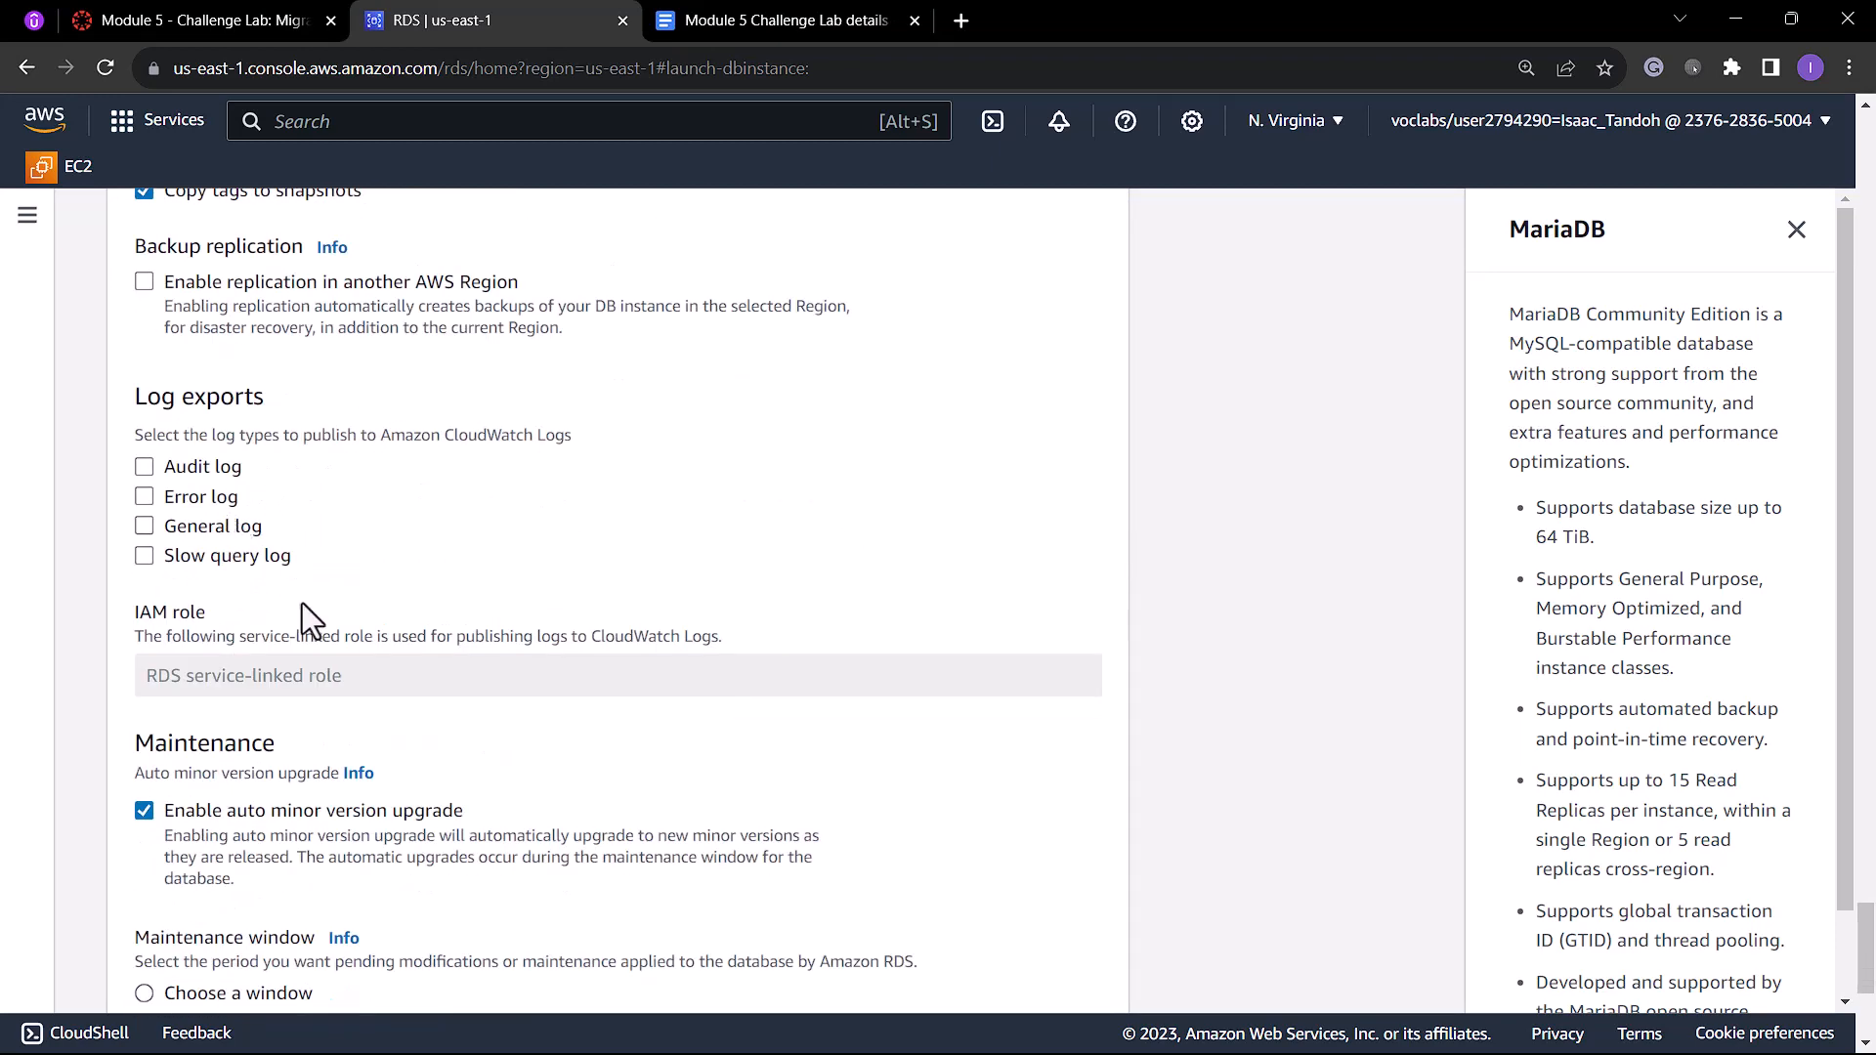
Create the database with the configured settings and dismiss the suggested add-ons.
scroll(391, 586, down, 4)
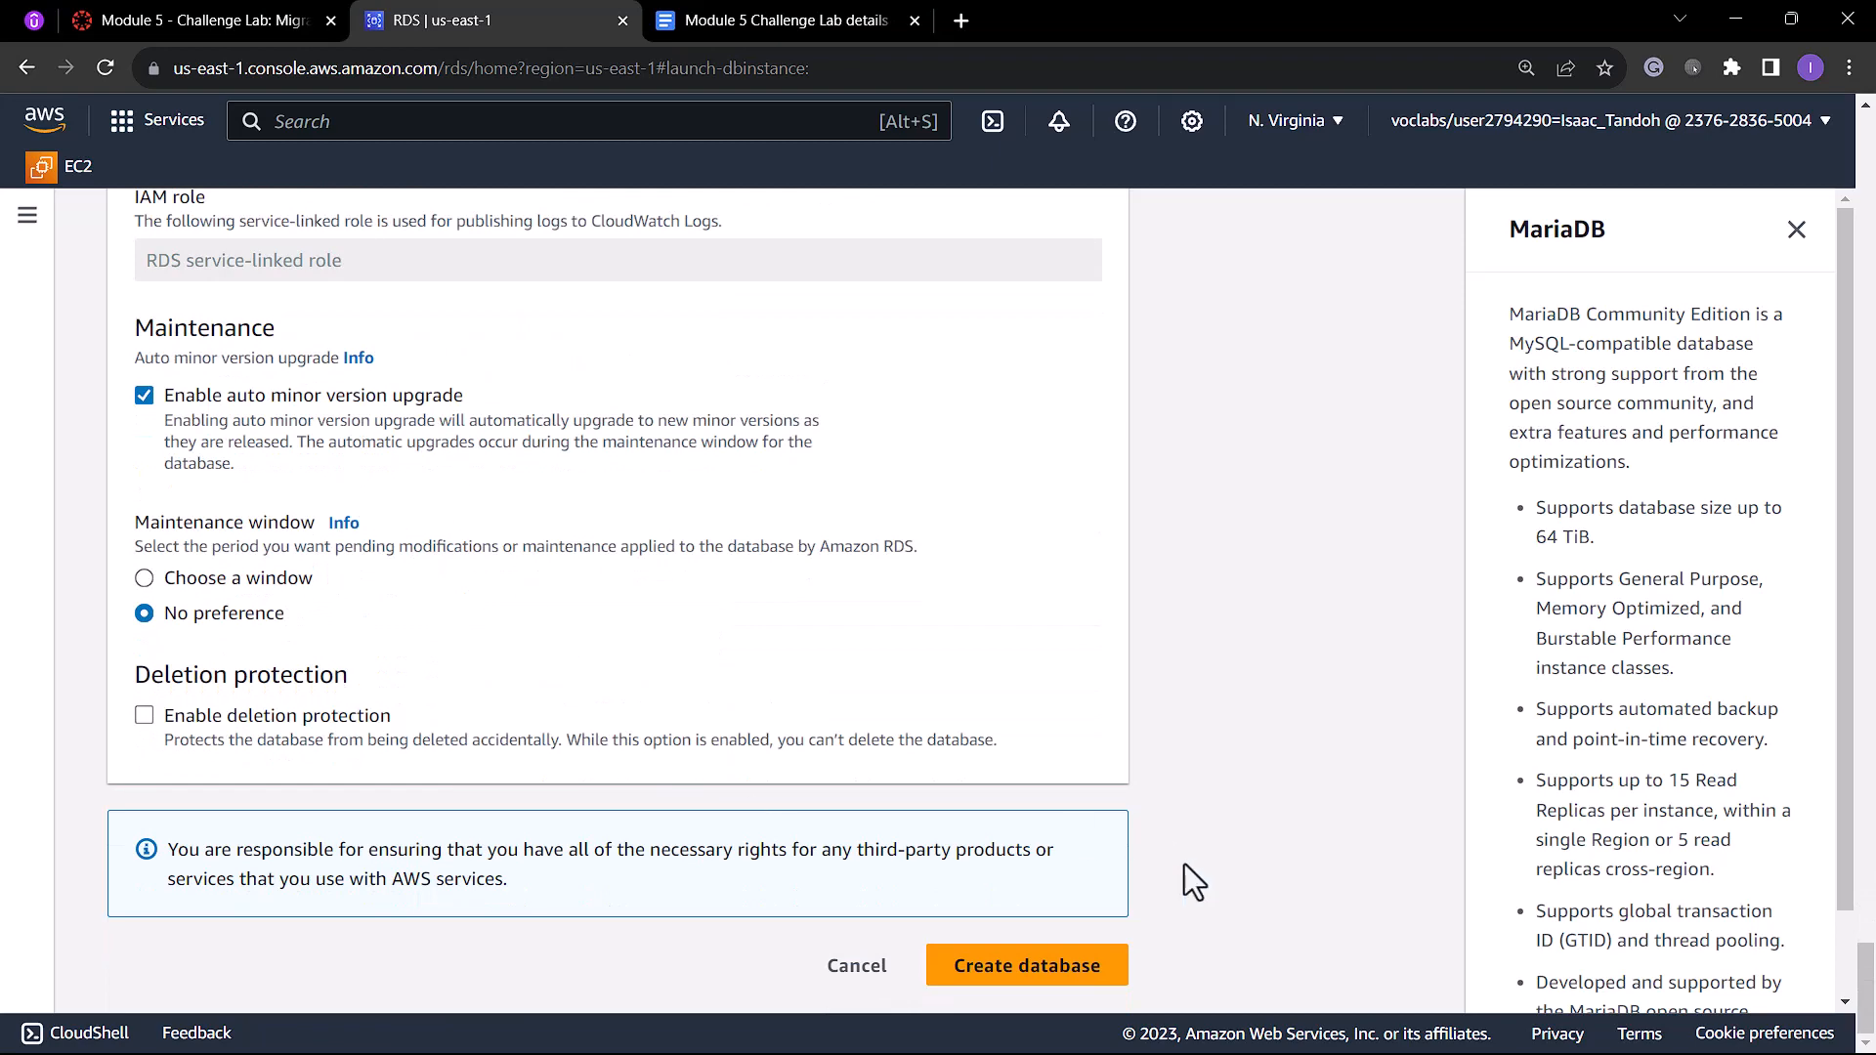
click(1012, 975)
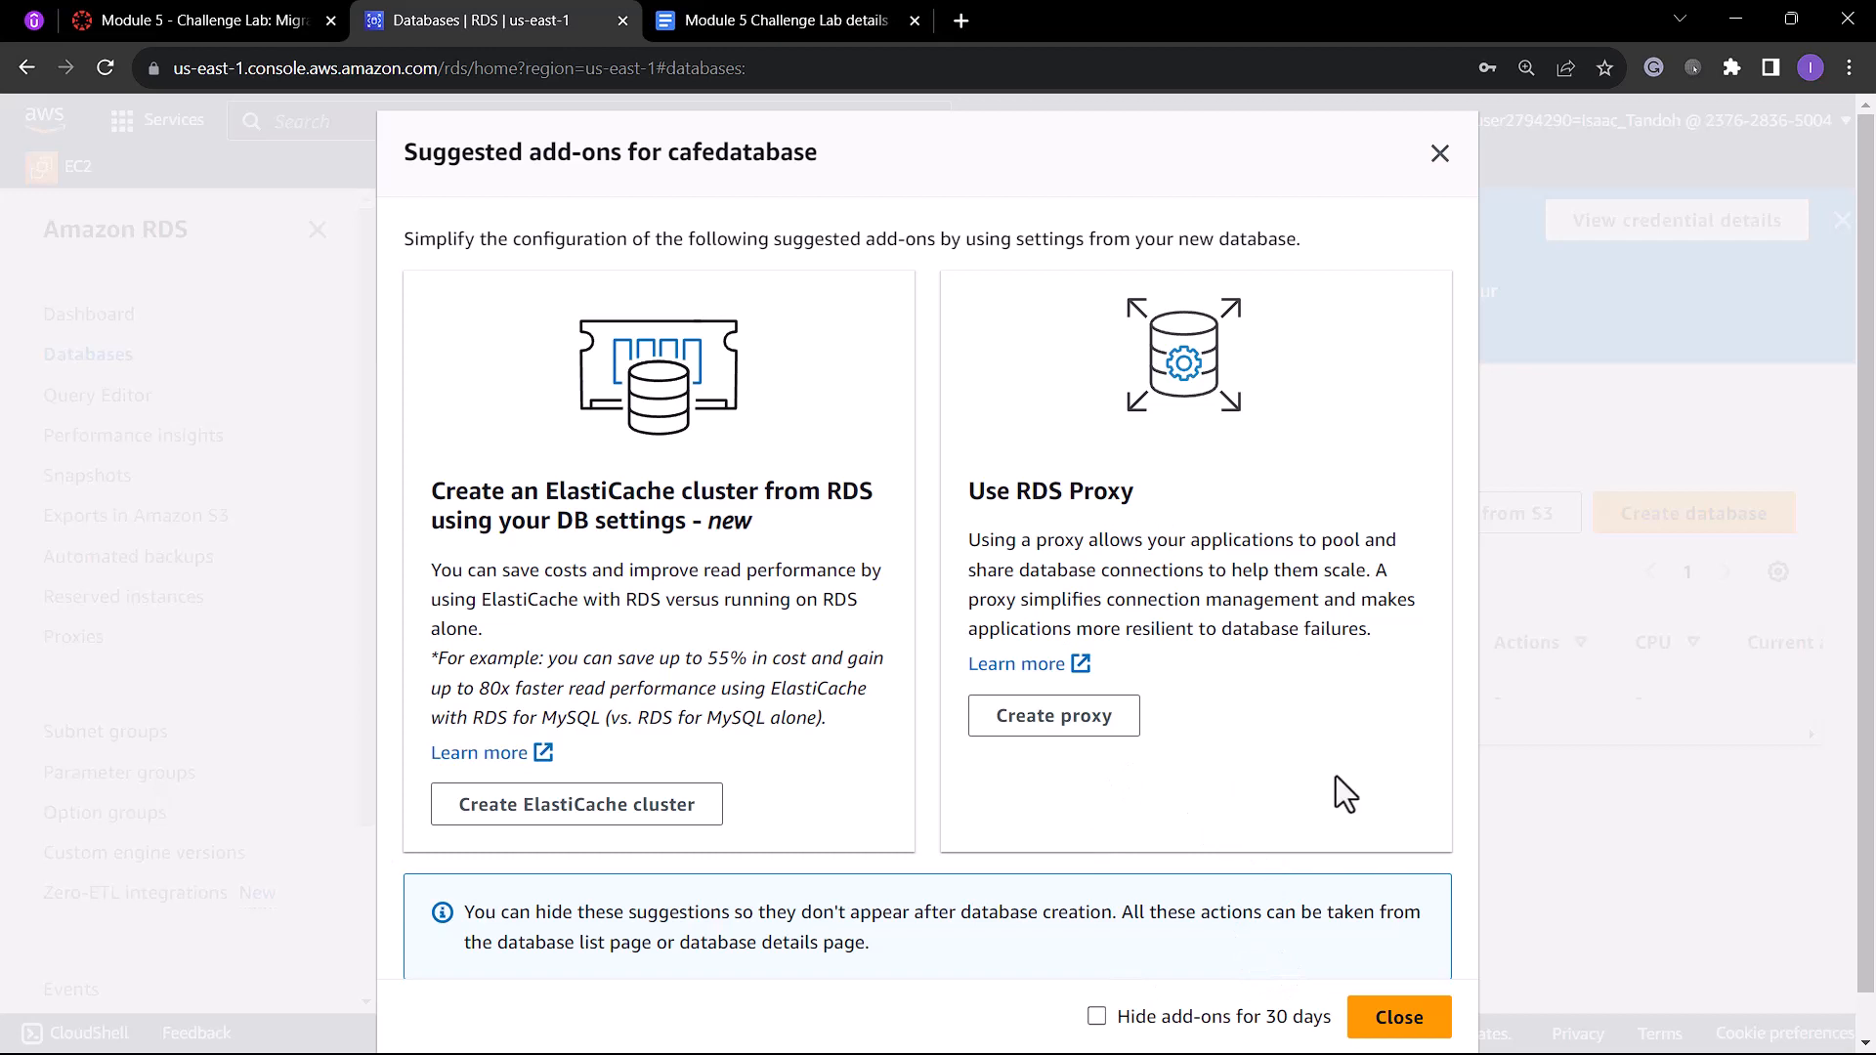
click(1419, 1007)
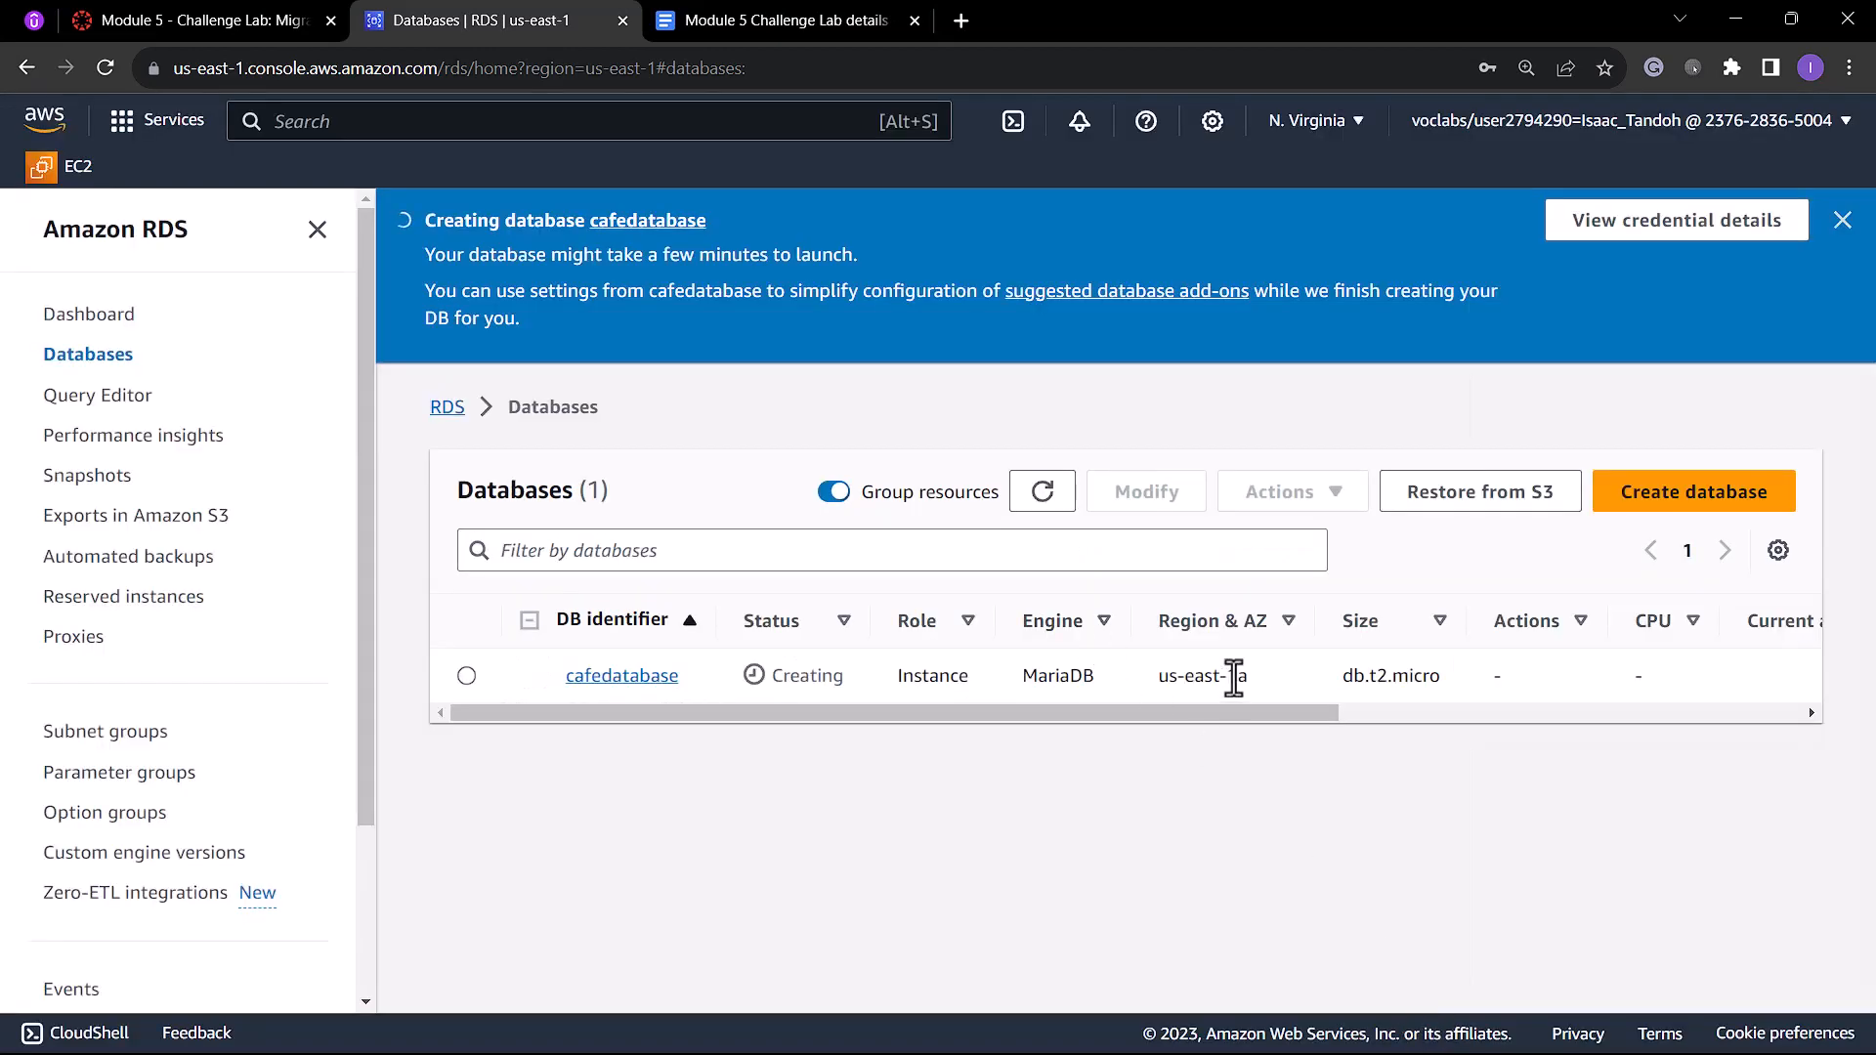